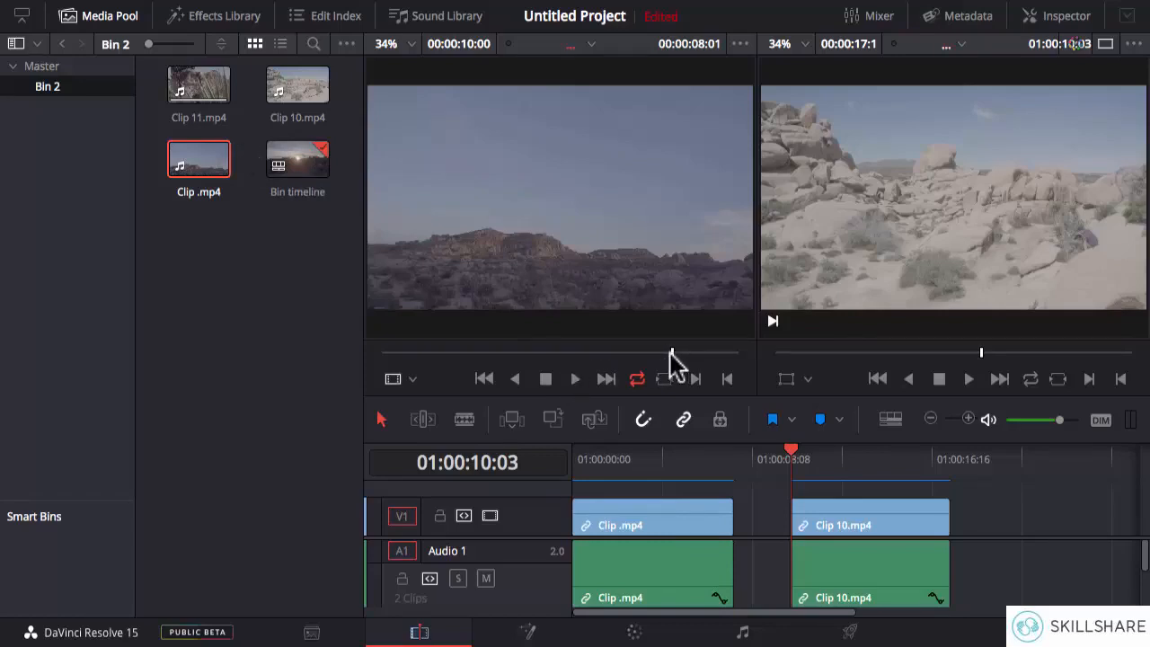
# - Preview Clip .mp4 in the source viewer from about 00:00:02:20, and stop the timeline playback
pyautogui.moveTo(557, 353); pyautogui.dragTo(499, 355)
pyautogui.press('j')
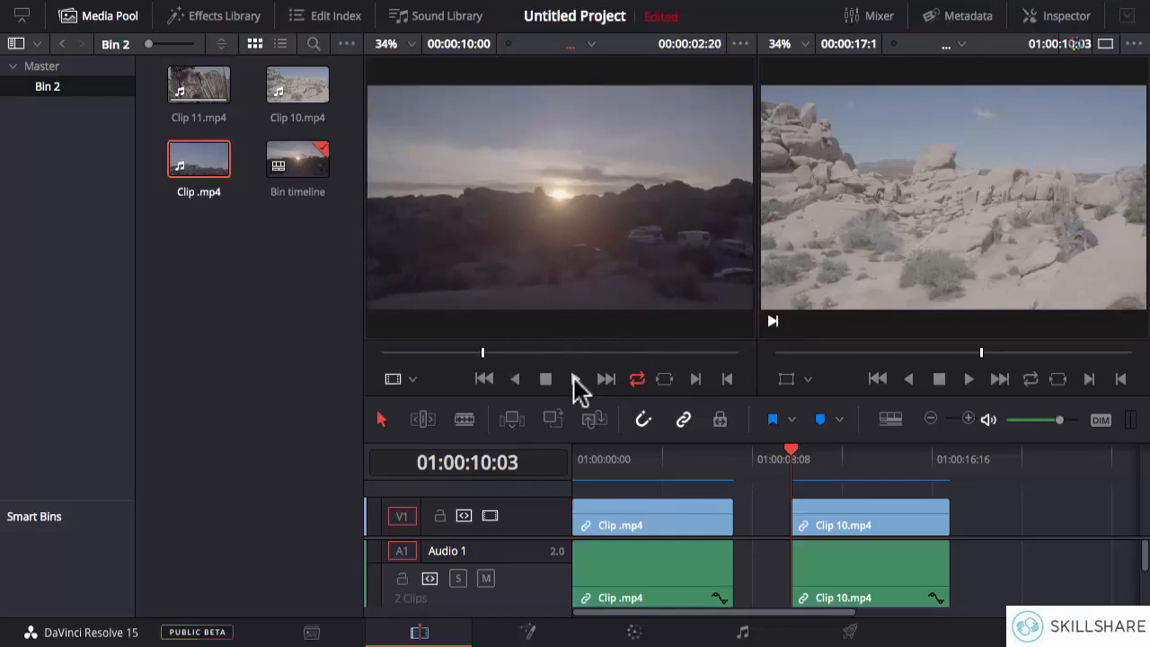
pyautogui.click(574, 378)
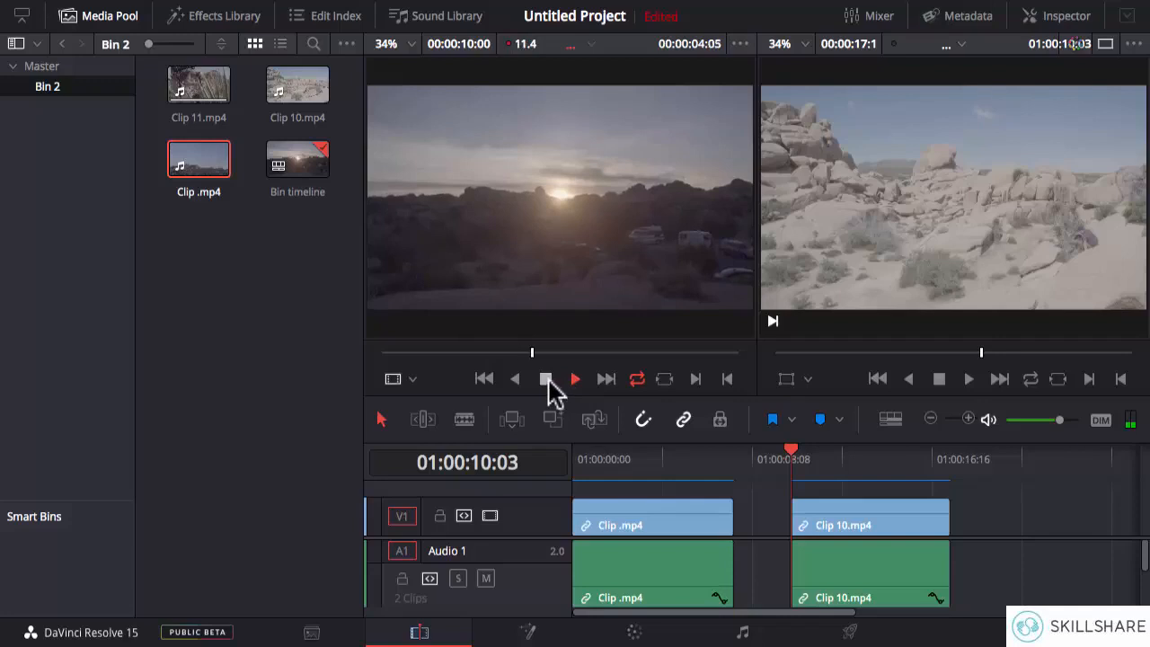
pyautogui.click(547, 379)
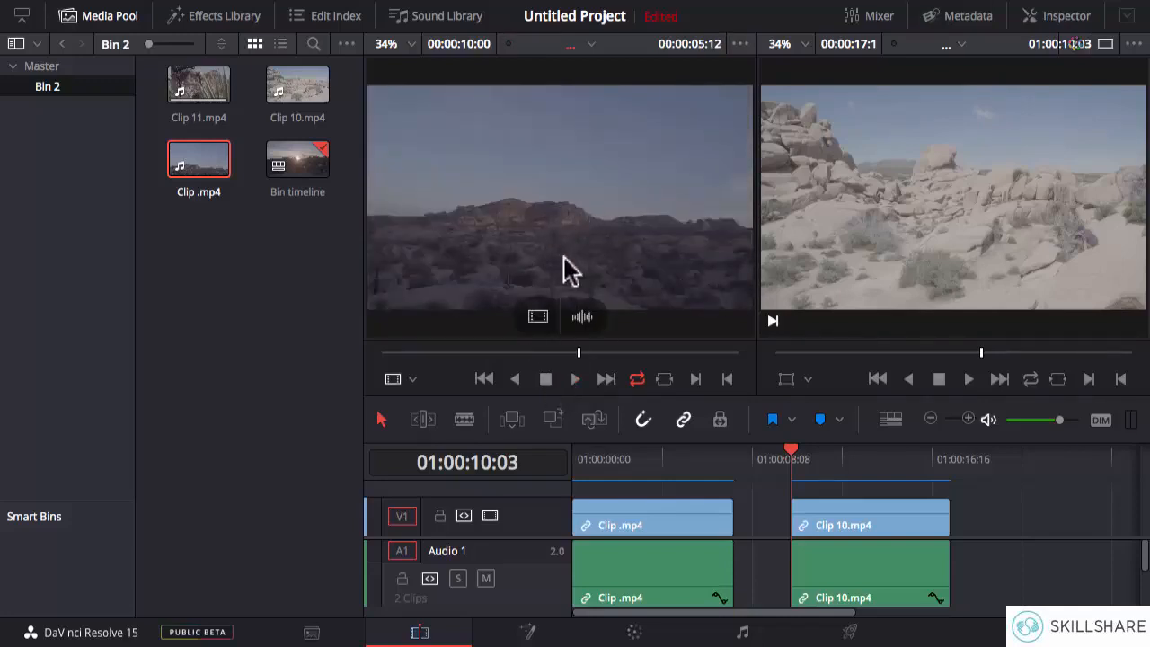
pyautogui.click(938, 379)
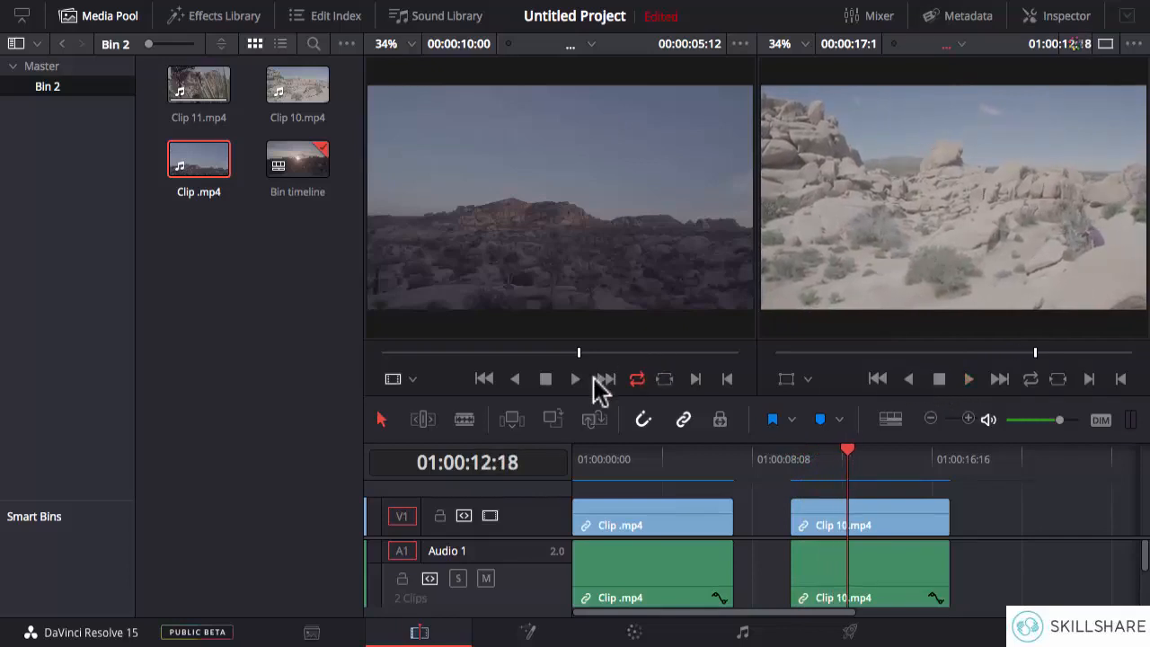
# - Play Clip .mp4 forward in the source viewer, stop it, and play it in reverse before stopping again
pyautogui.click(575, 379)
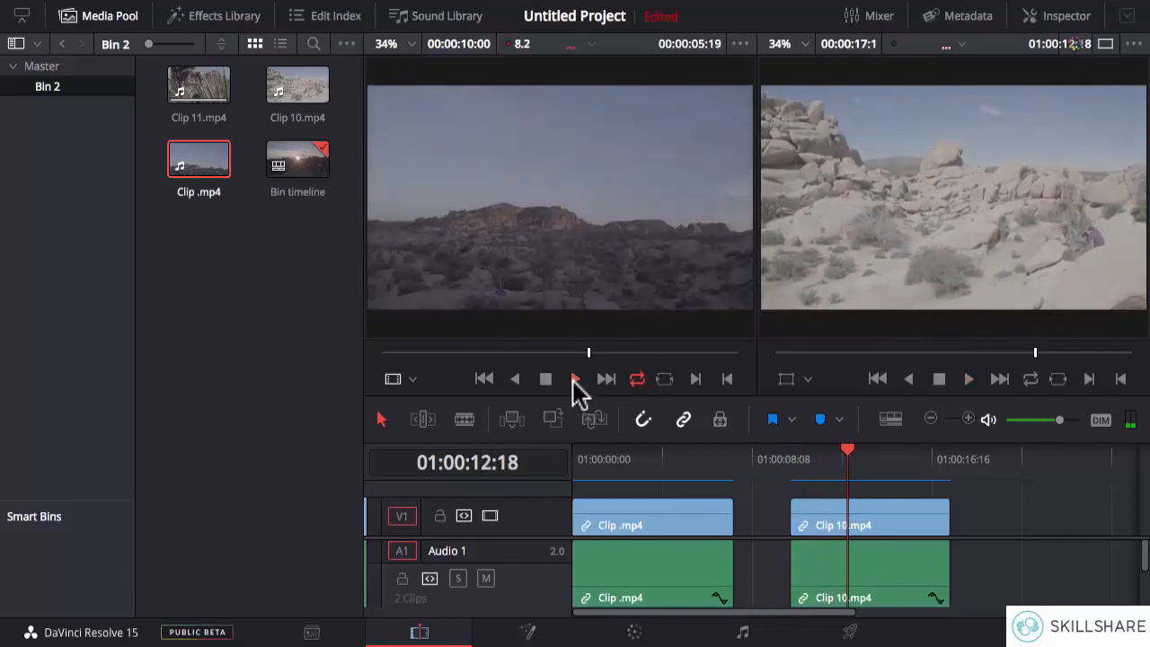
pyautogui.click(545, 378)
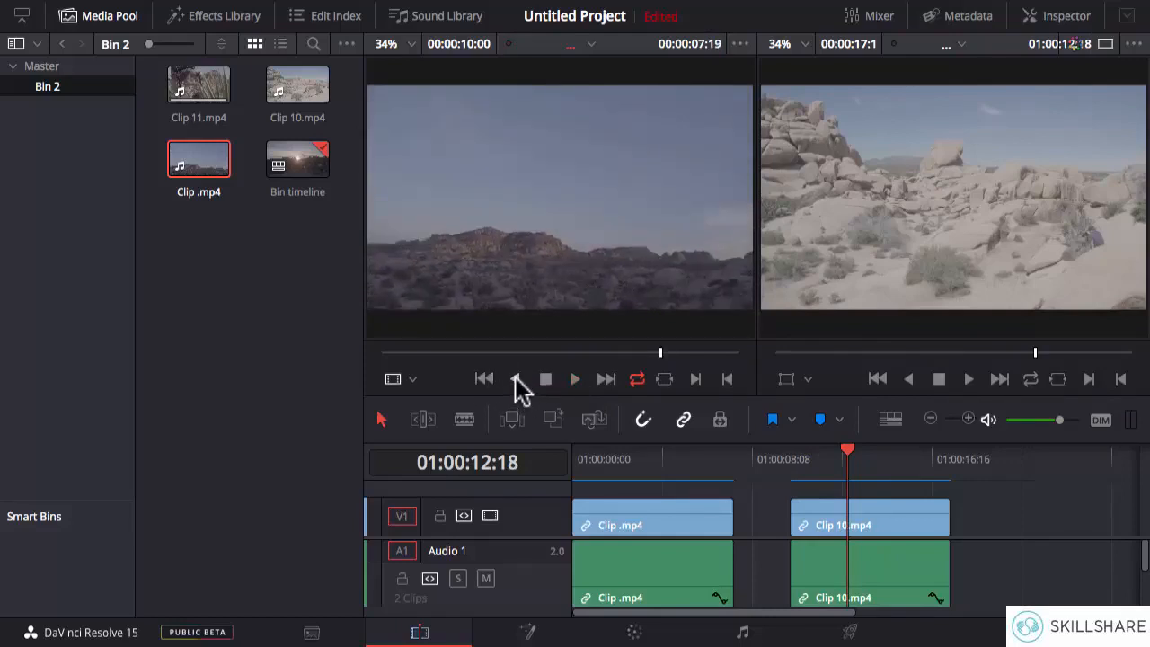
pyautogui.click(516, 378)
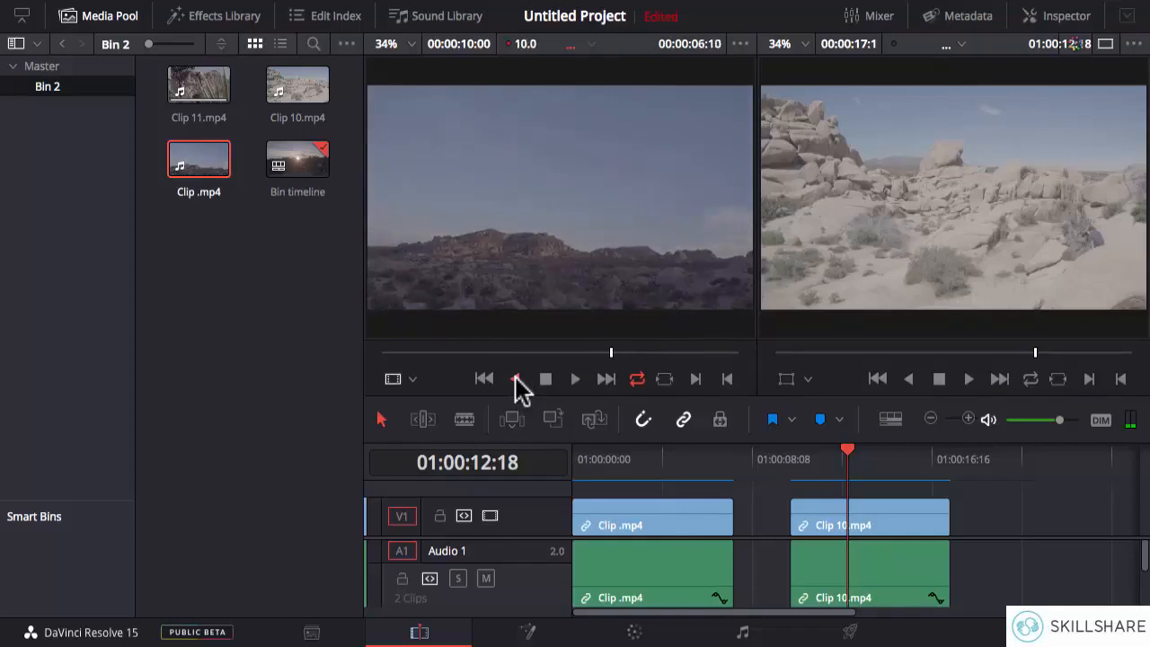
pyautogui.click(546, 380)
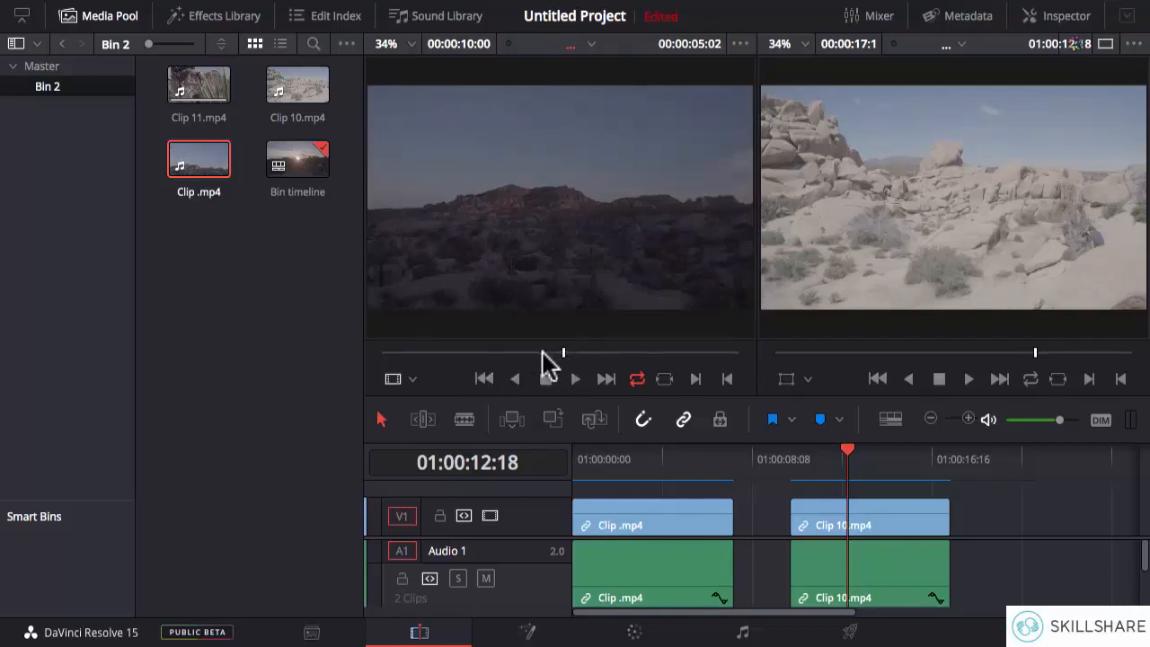
# - Go to the first and last frames of Clip .mp4, and play it looping past its end before stopping
pyautogui.click(484, 379)
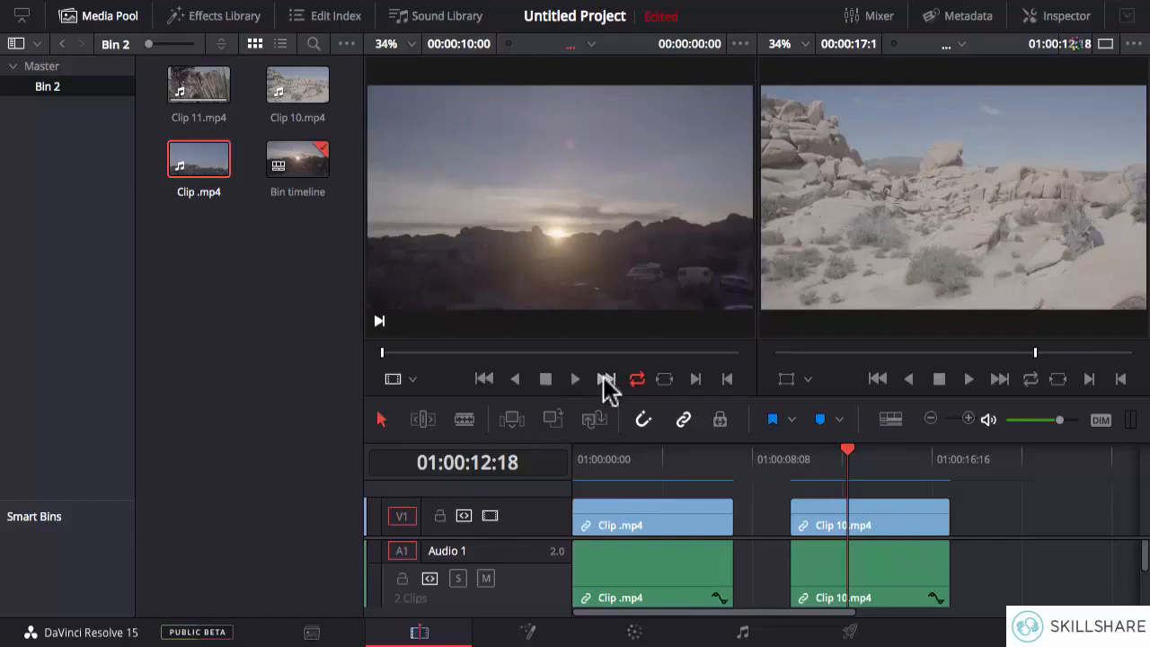
pyautogui.click(603, 377)
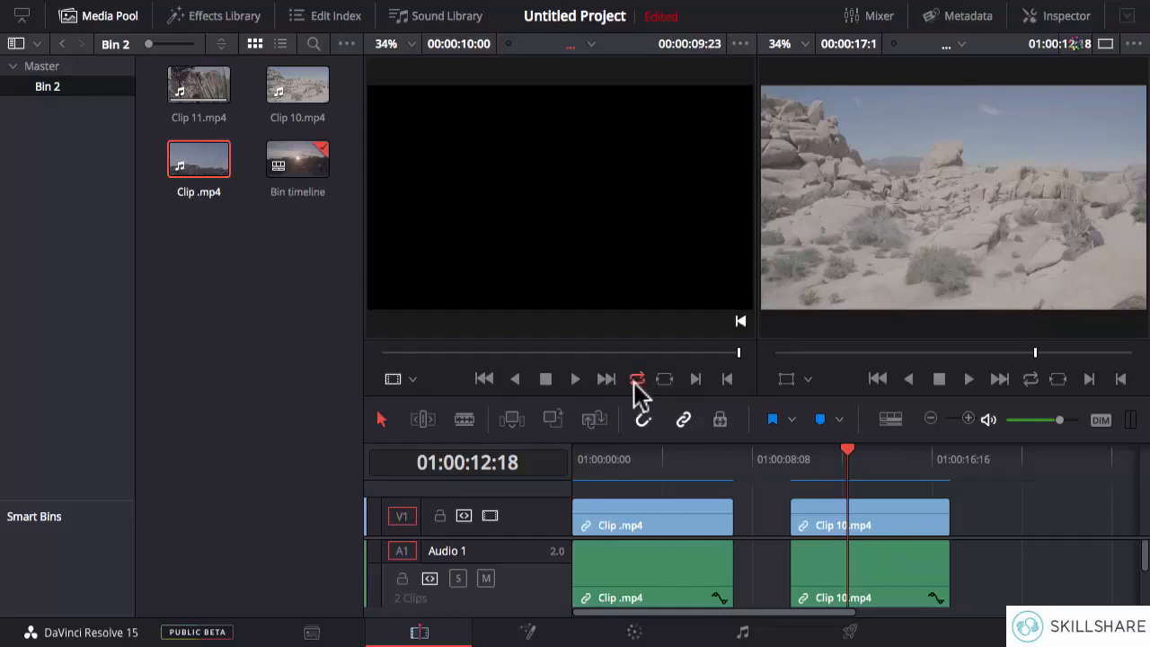
pyautogui.moveTo(574, 272)
pyautogui.click(576, 379)
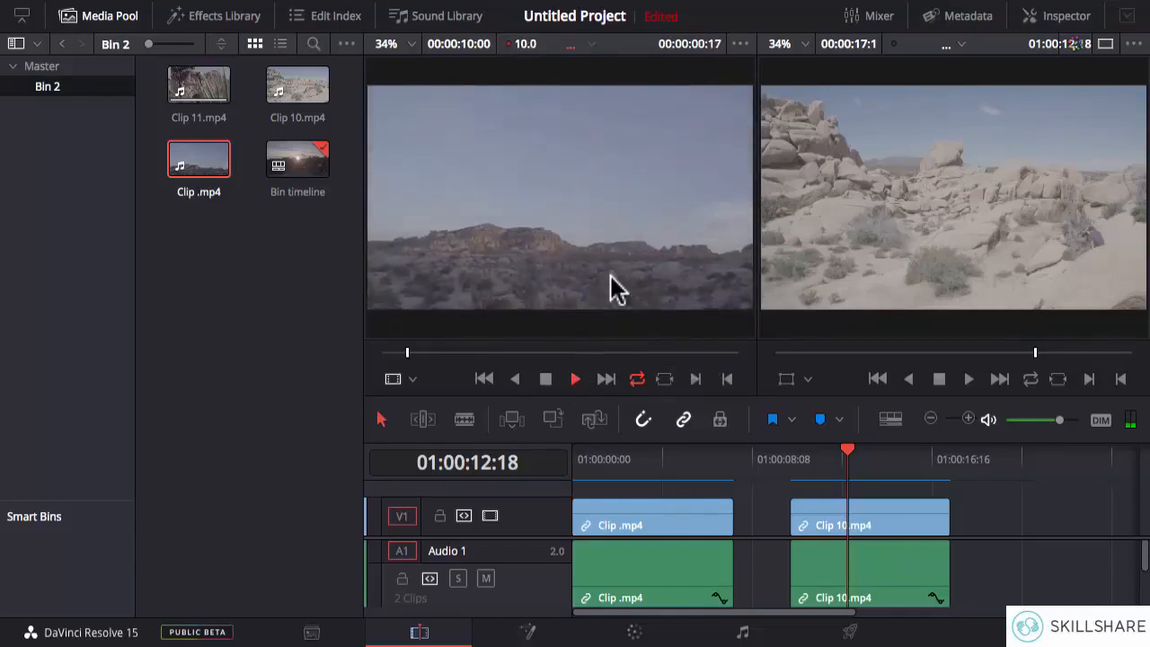
pyautogui.click(545, 379)
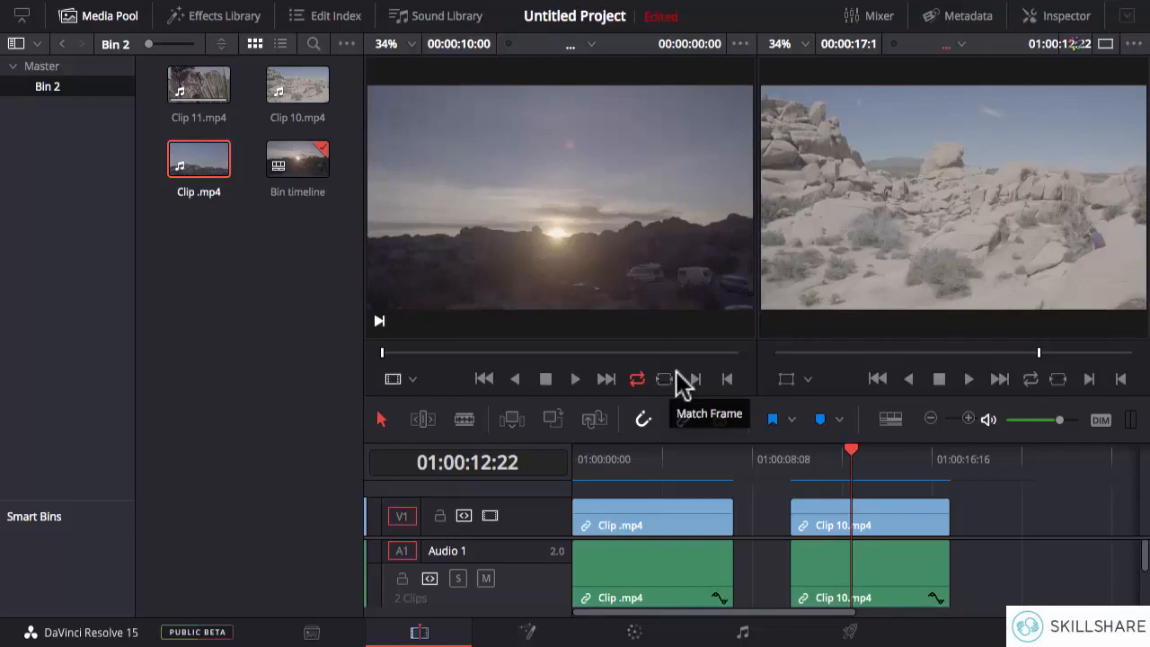
# - Scrub Clip .mp4 to 00:00:05:10 in the source viewer and match that frame in the timeline
pyautogui.click(385, 352)
pyautogui.moveTo(389, 353); pyautogui.dragTo(440, 352)
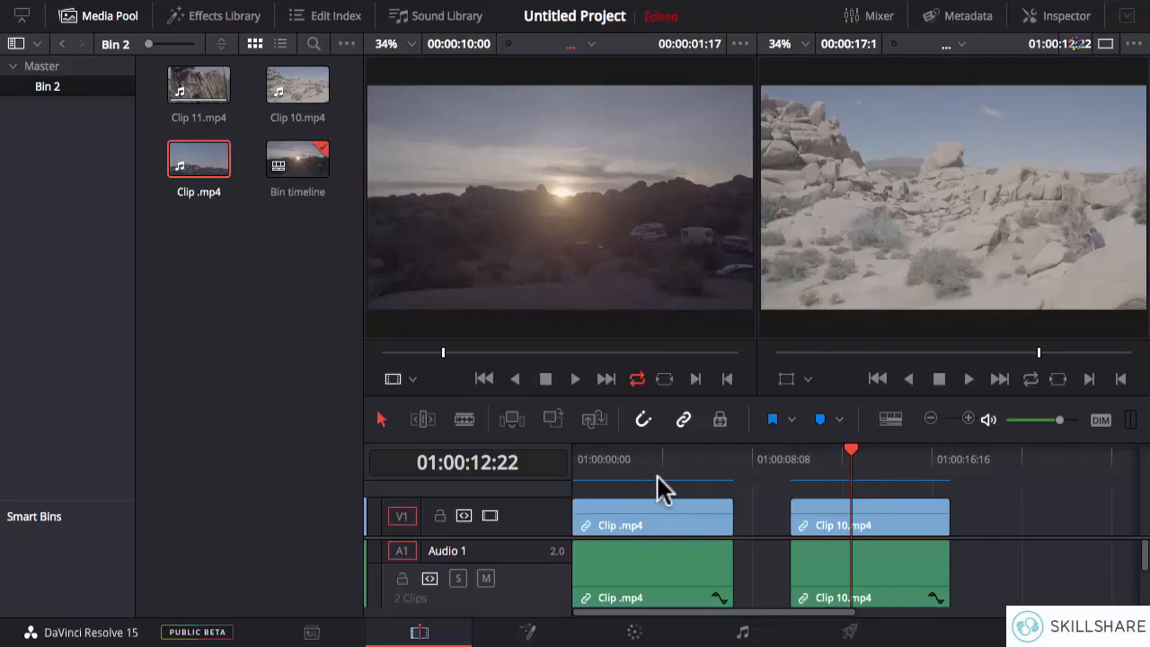
pyautogui.click(196, 170)
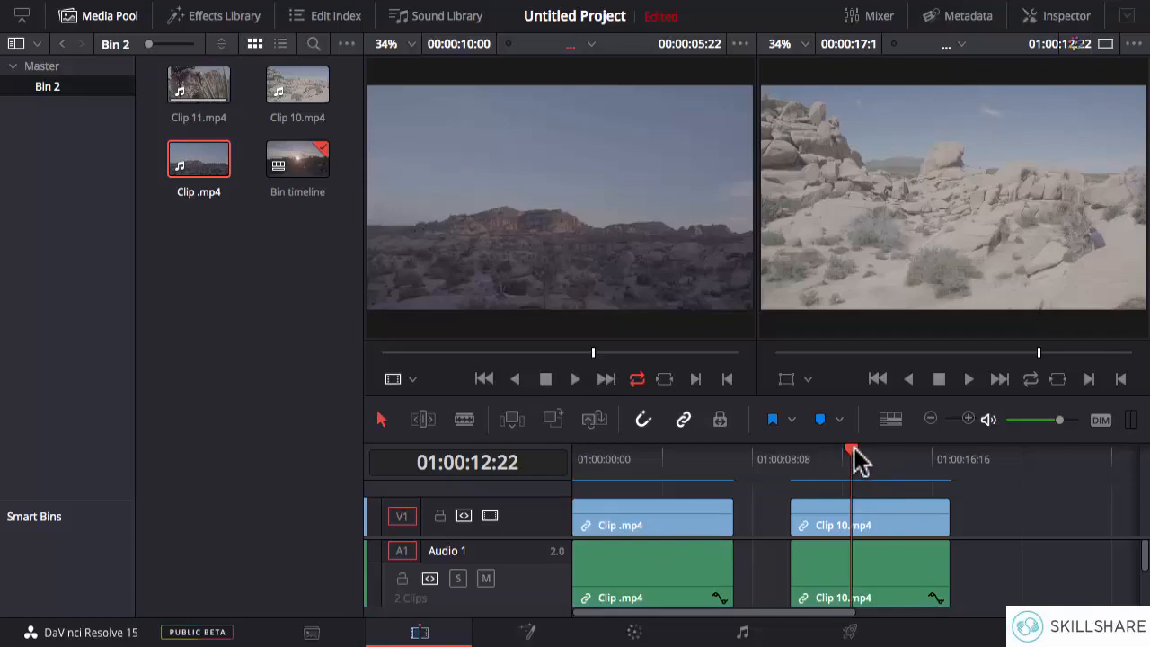
pyautogui.moveTo(595, 357)
pyautogui.mouseDown()
pyautogui.moveTo(508, 361)
pyautogui.moveTo(575, 356)
pyautogui.mouseUp()
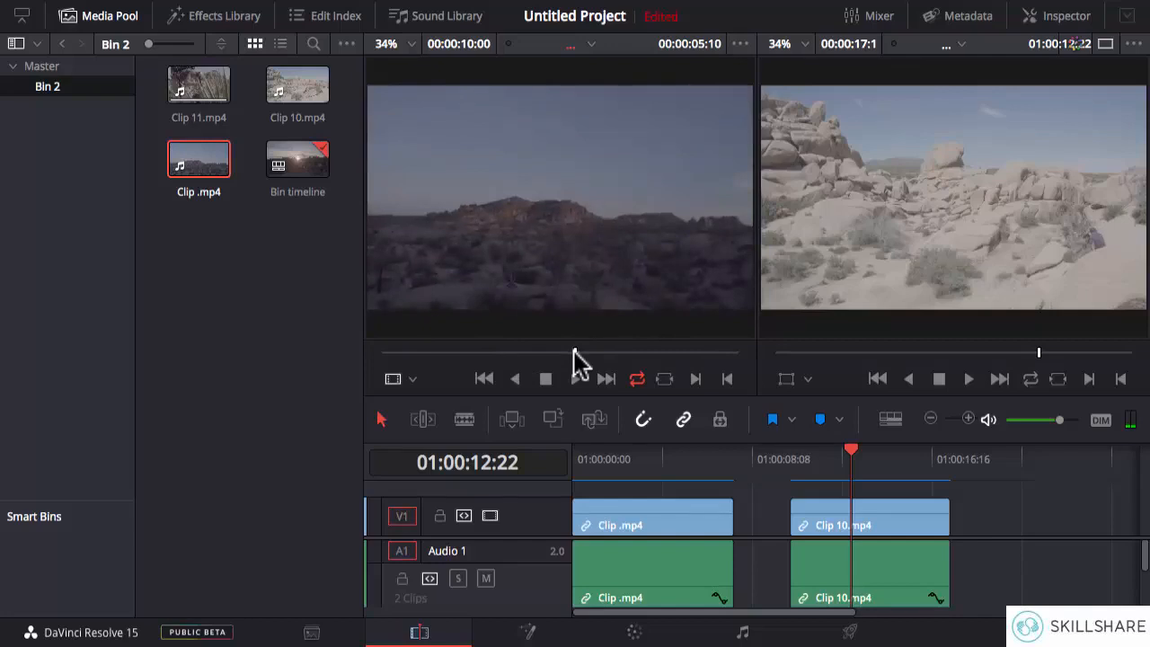
pyautogui.click(665, 379)
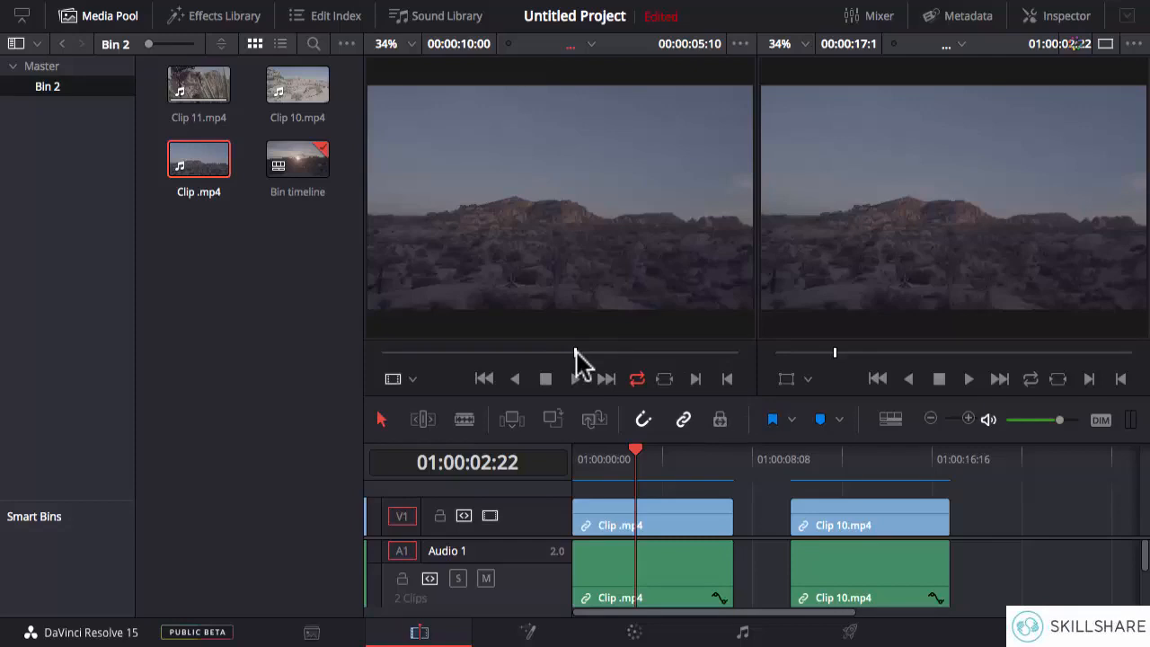
# - Mark an in point at 00:00:02:22 and an out point at 00:00:06:13 on Clip .mp4 in the source viewer
pyautogui.moveTo(593, 215)
pyautogui.moveTo(571, 352); pyautogui.dragTo(483, 350)
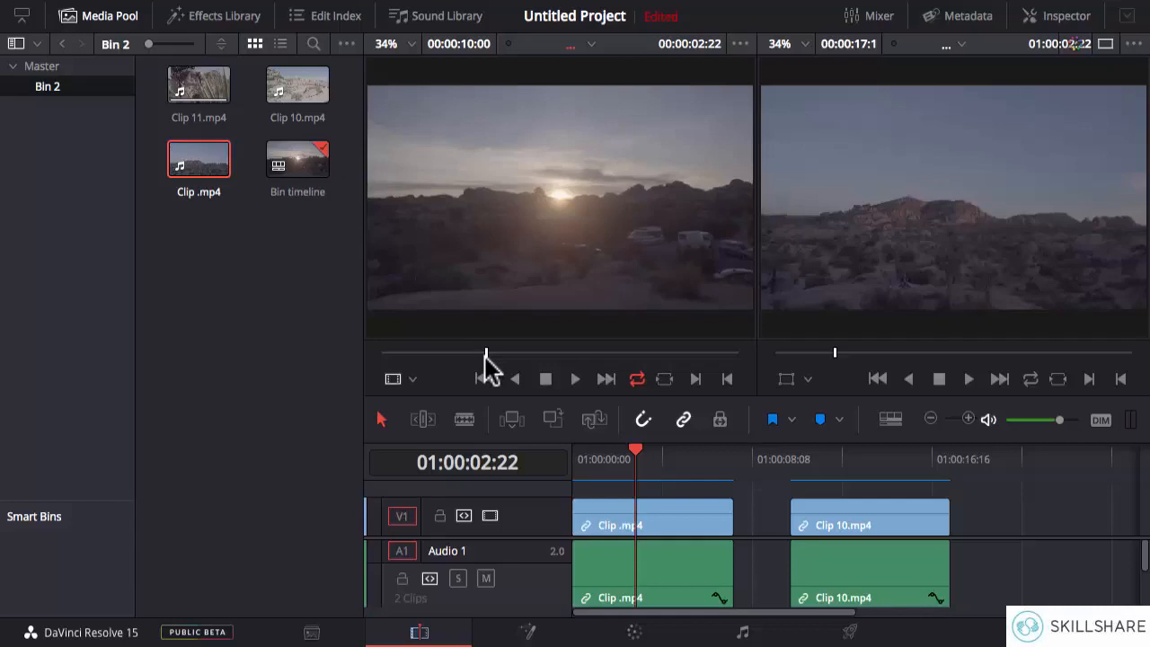
pyautogui.click(695, 379)
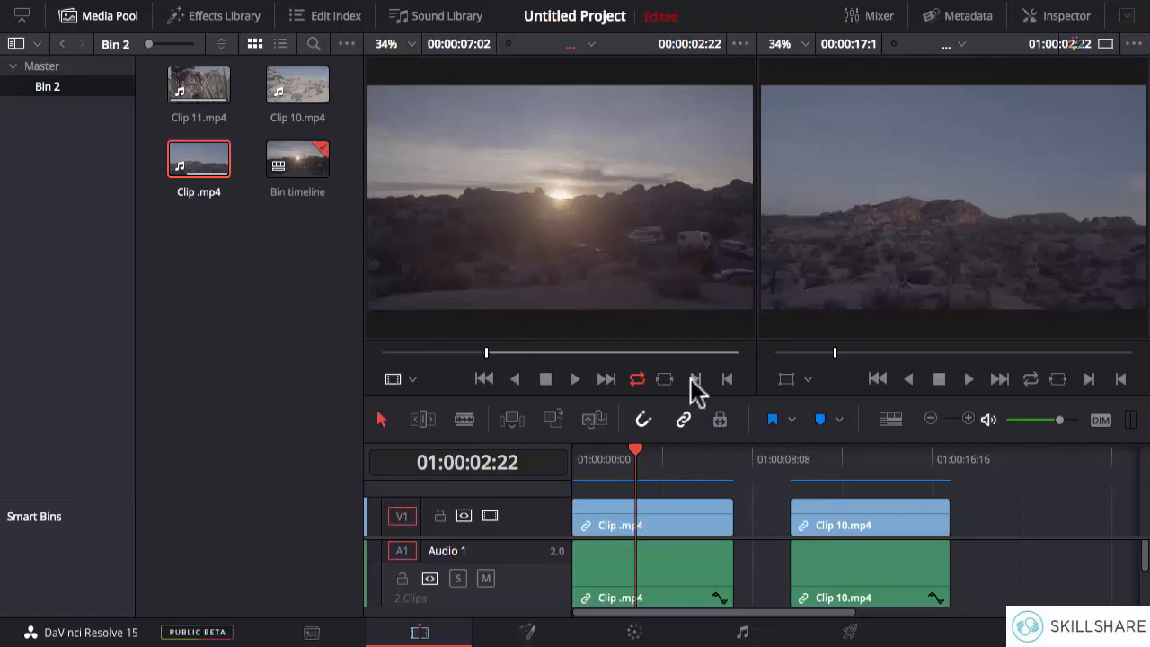
pyautogui.moveTo(502, 352); pyautogui.dragTo(616, 352)
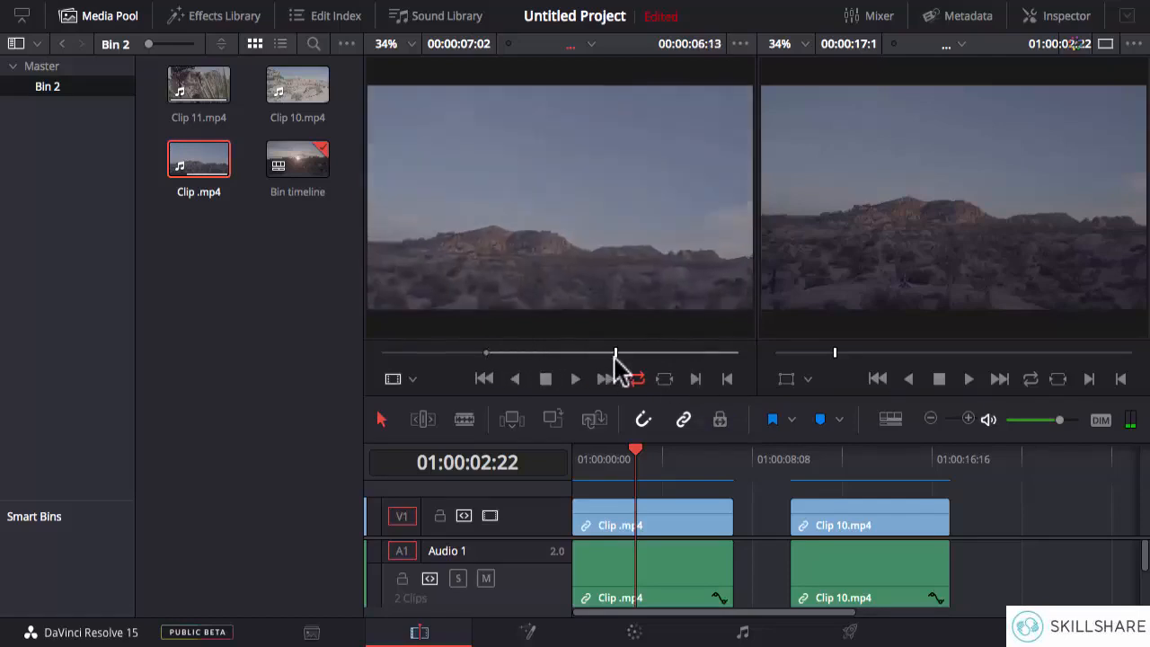
pyautogui.click(728, 380)
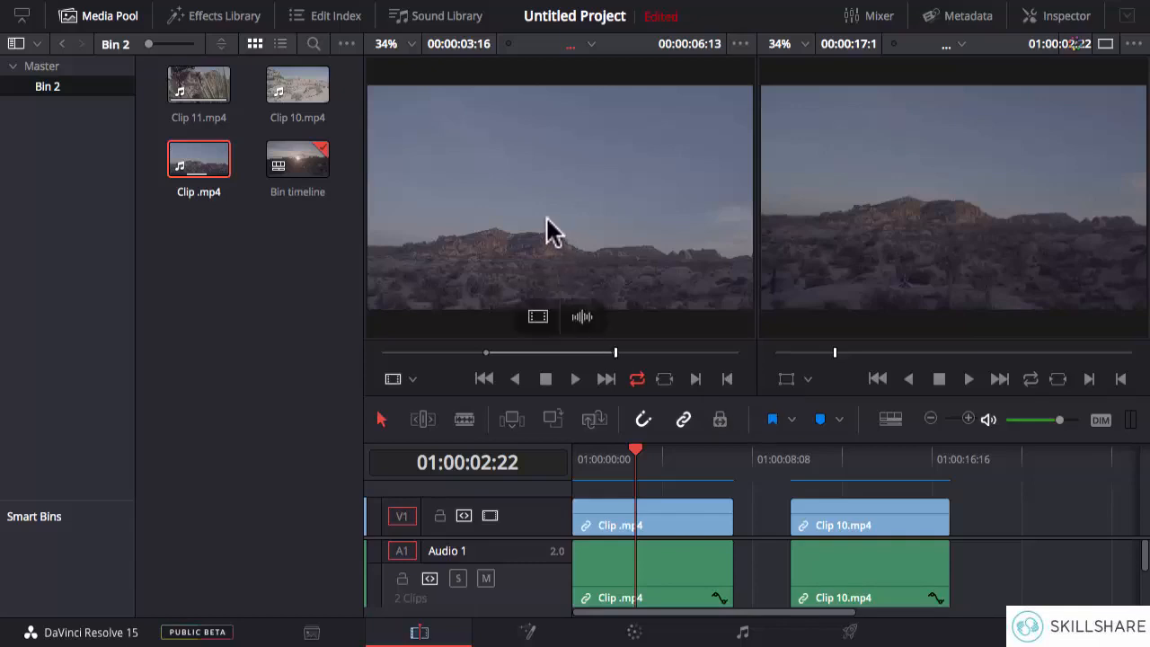
# - Add the marked range of Clip .mp4 to V1 and A1 twice, back to back after Clip 10.mp4
pyautogui.moveTo(547, 226); pyautogui.dragTo(954, 521)
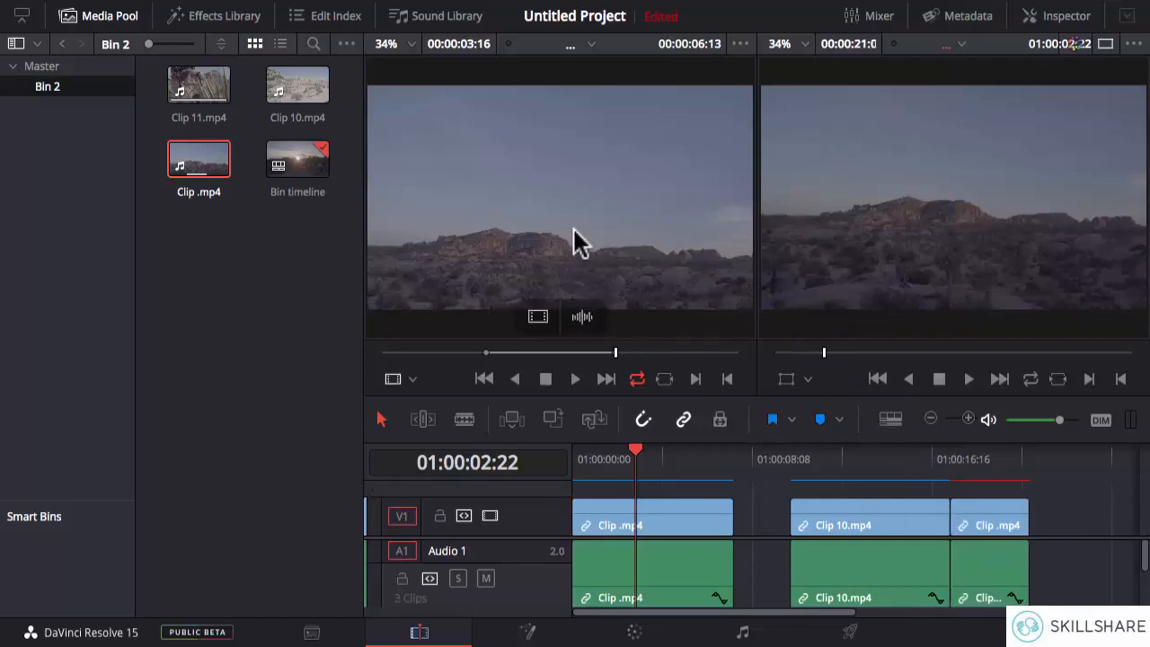
pyautogui.moveTo(574, 244); pyautogui.dragTo(1027, 539)
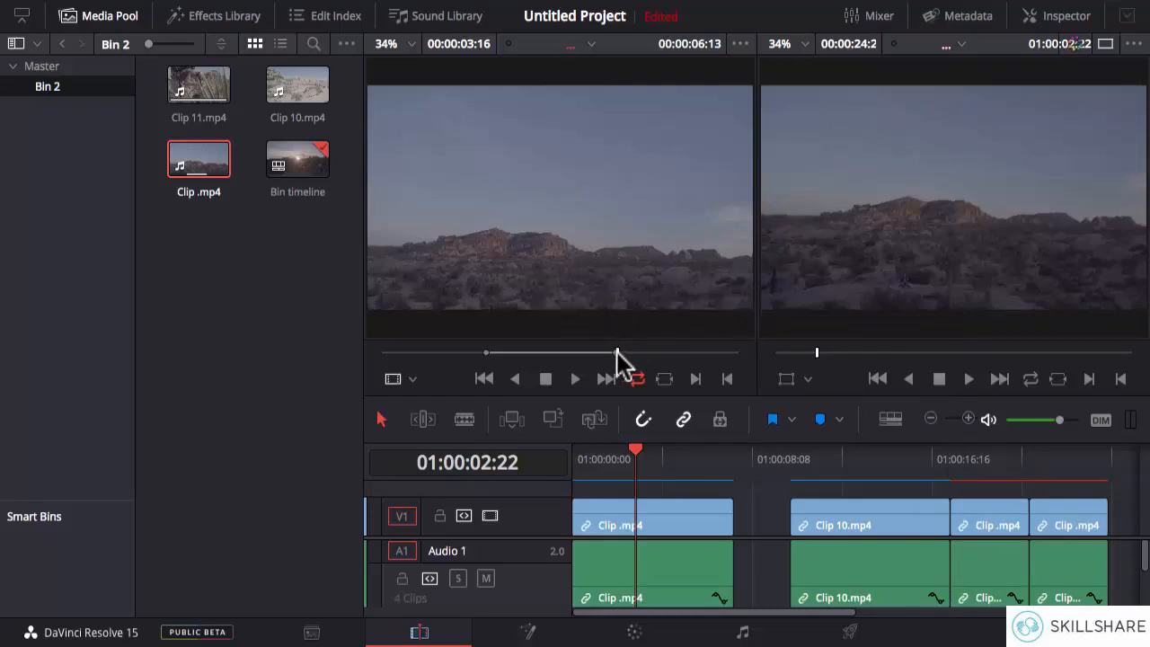
# - Extend the marked range of Clip .mp4 to run from 00:00:01:15 to 00:00:07:15 and append it after the last timeline clip
pyautogui.moveTo(618, 353); pyautogui.dragTo(643, 354)
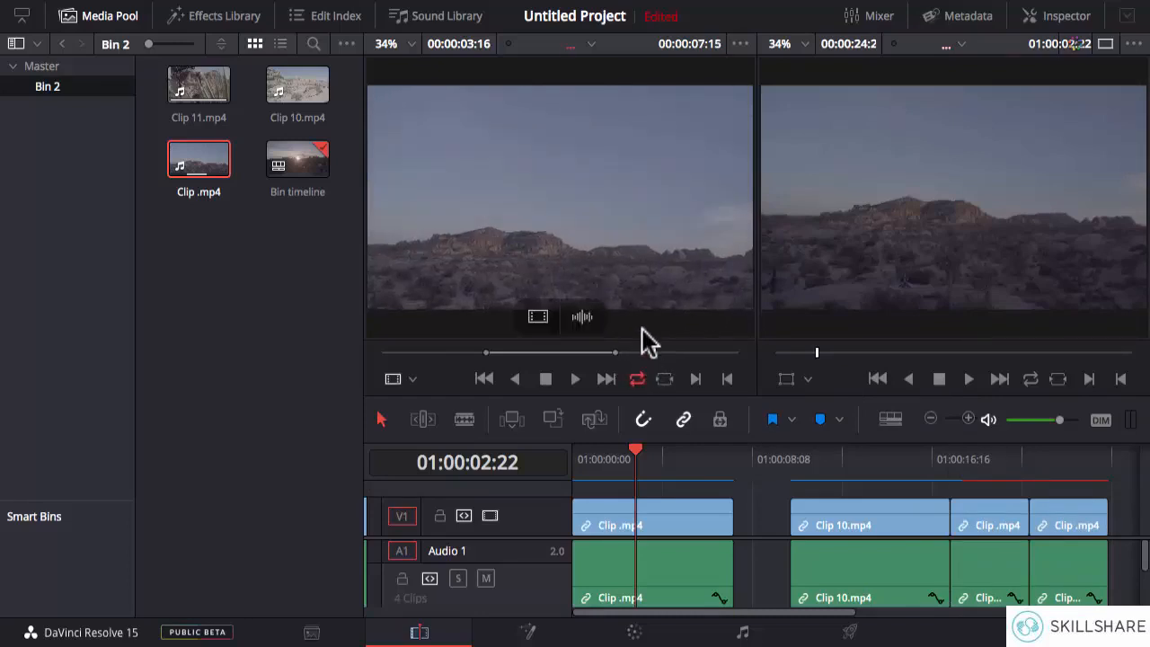
pyautogui.click(440, 353)
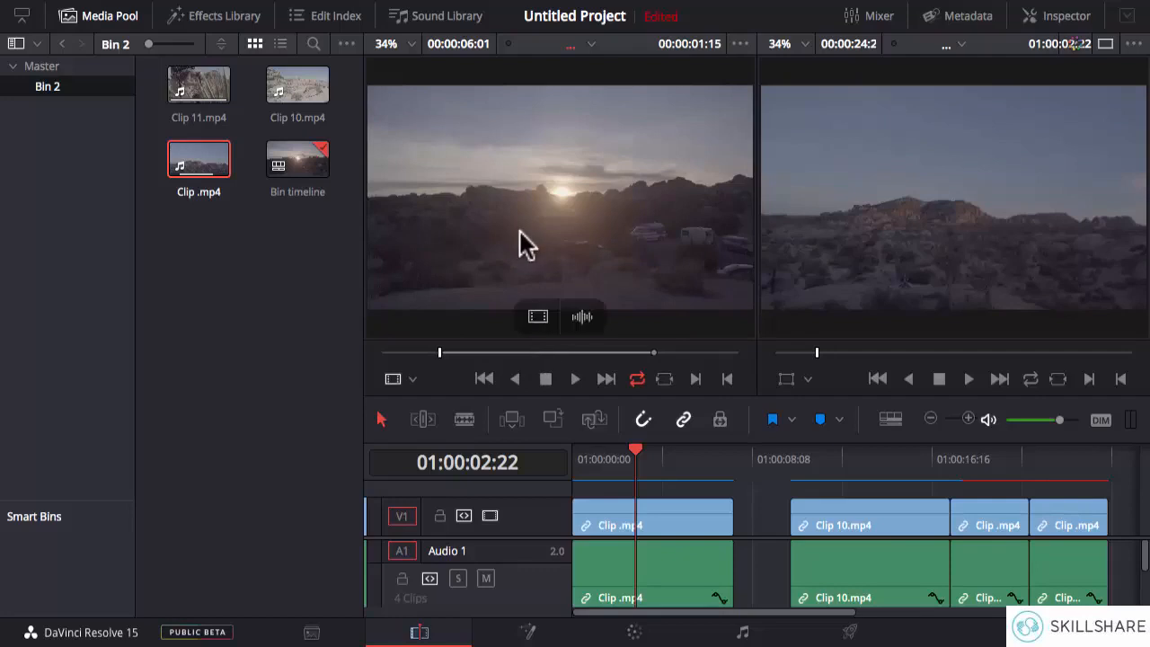
pyautogui.moveTo(463, 201); pyautogui.dragTo(881, 530)
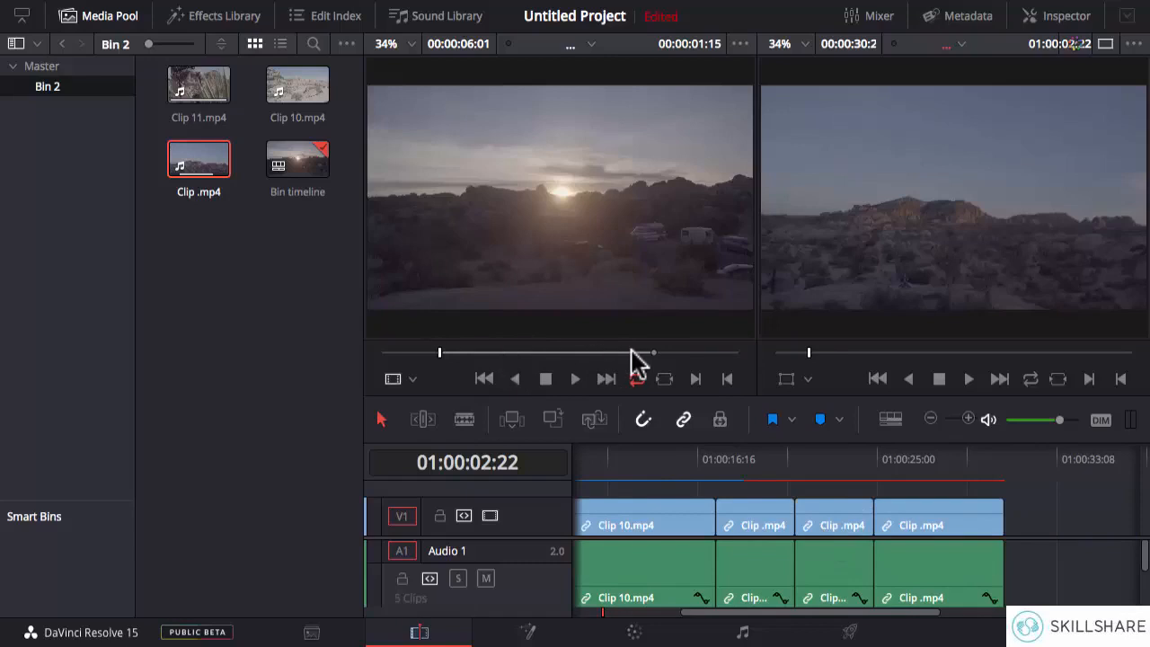
# - Place the playhead at the last clip's start and step back through the edit points to the timeline start at 01:00:00:00
pyautogui.moveTo(631, 330)
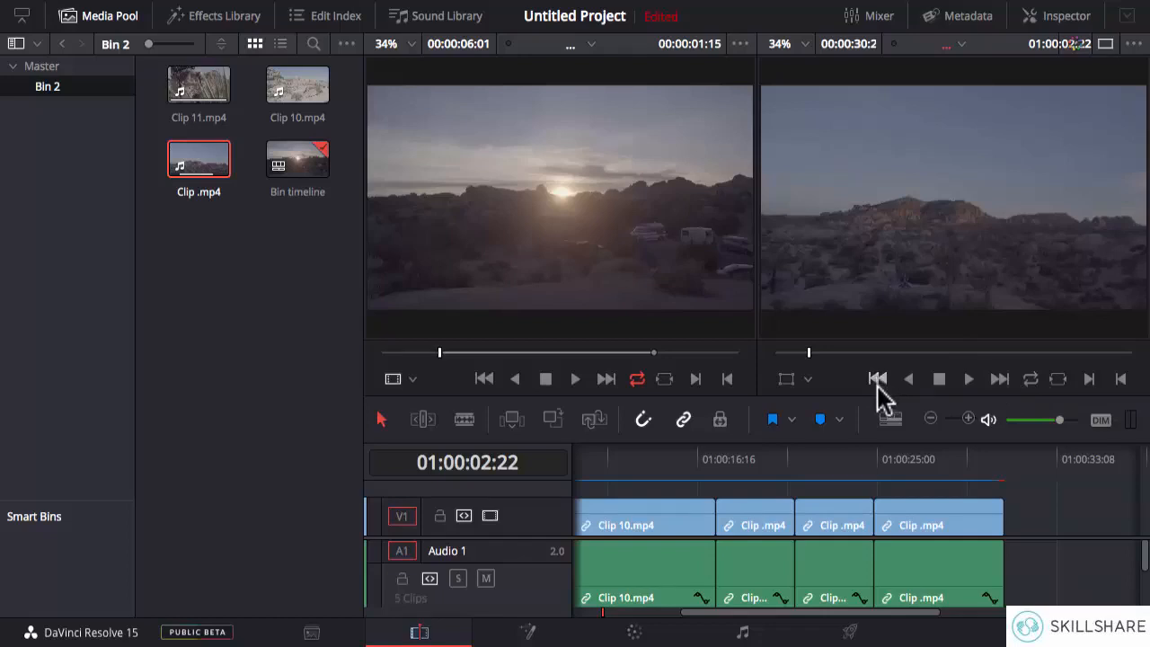
pyautogui.click(874, 460)
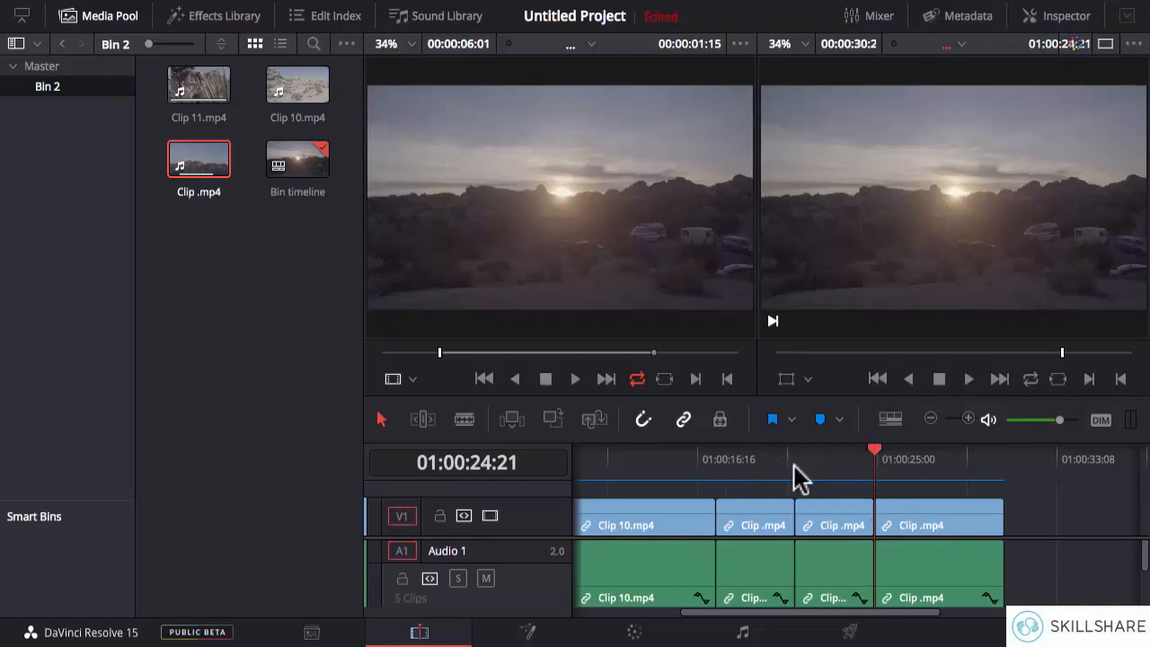
pyautogui.click(877, 379)
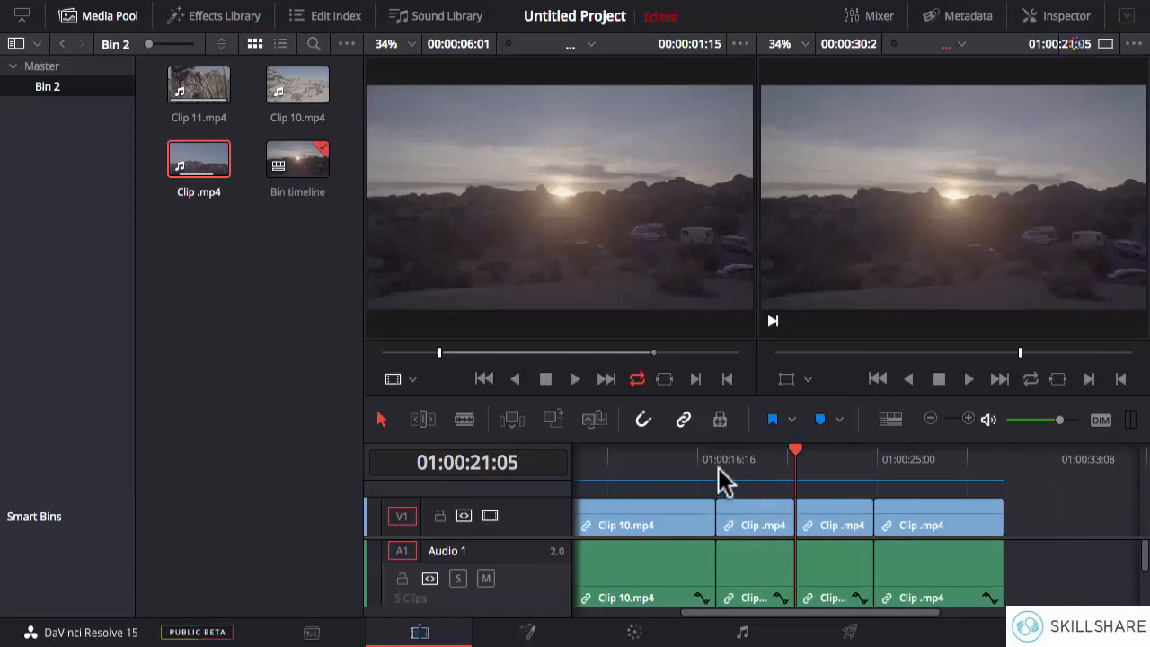
pyautogui.click(876, 379)
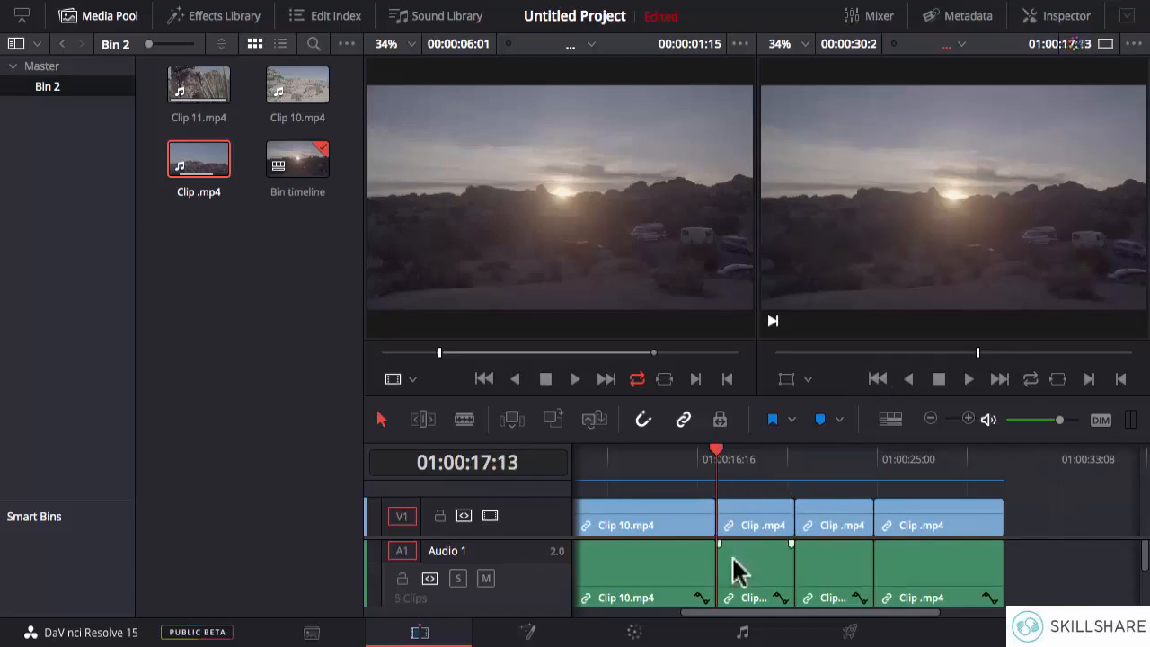
pyautogui.moveTo(703, 611); pyautogui.dragTo(565, 619)
pyautogui.click(876, 379)
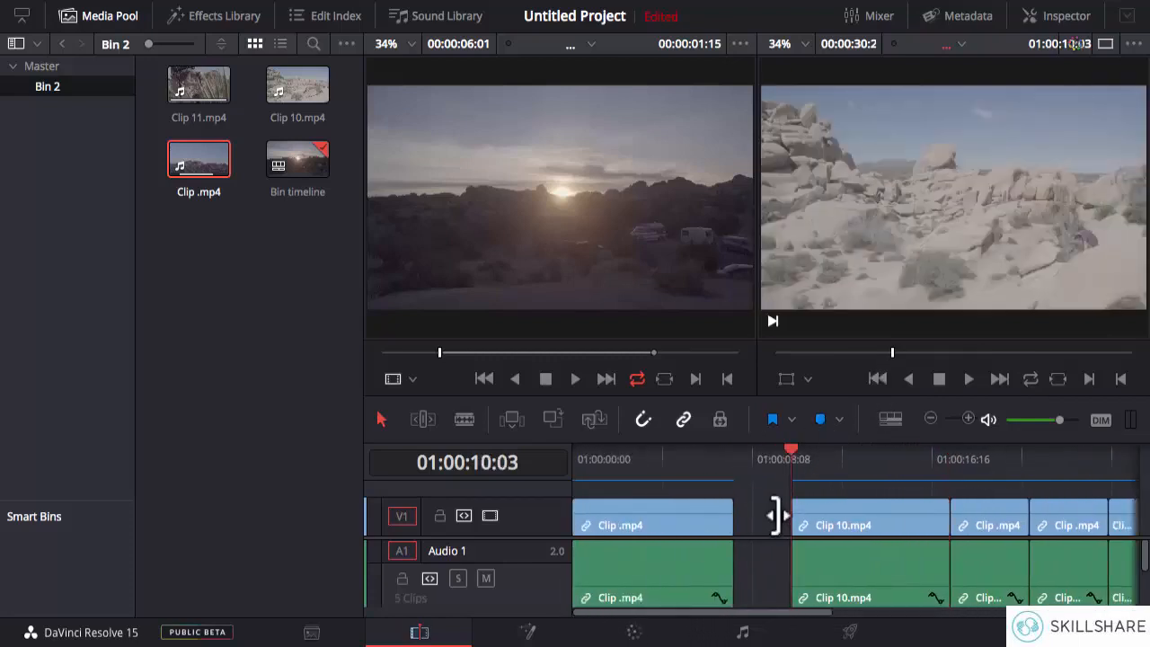
pyautogui.click(876, 379)
pyautogui.click(876, 379)
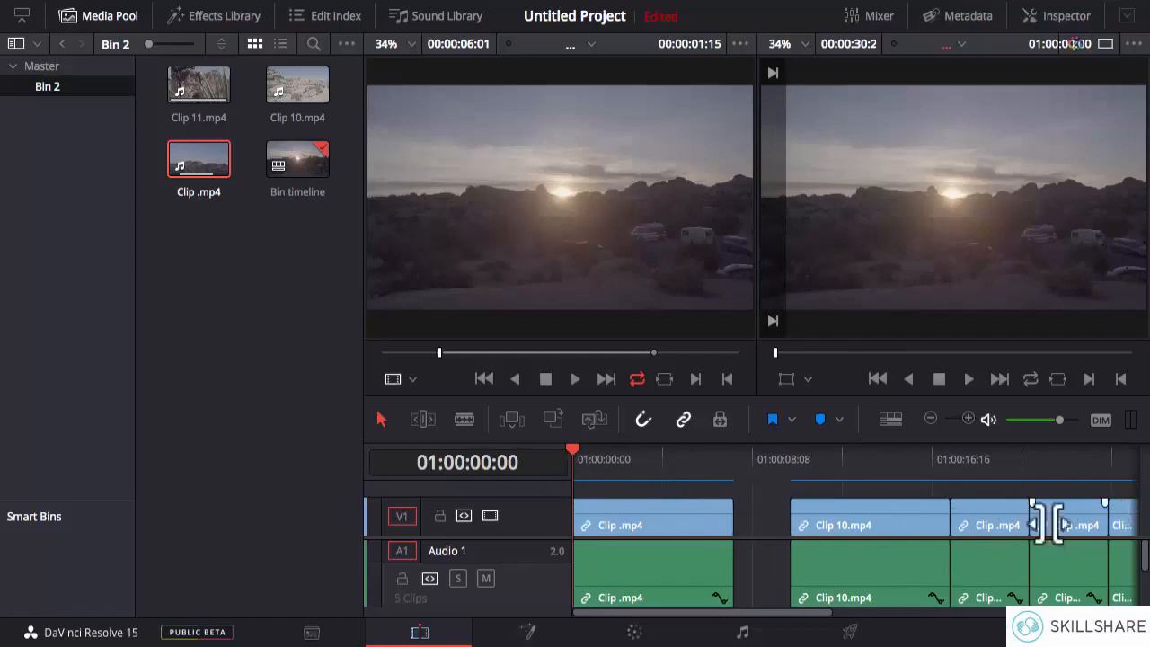
# - Move the playhead to the timeline's end, back to its start, and to the end again at 01:00:30:22
pyautogui.click(1001, 378)
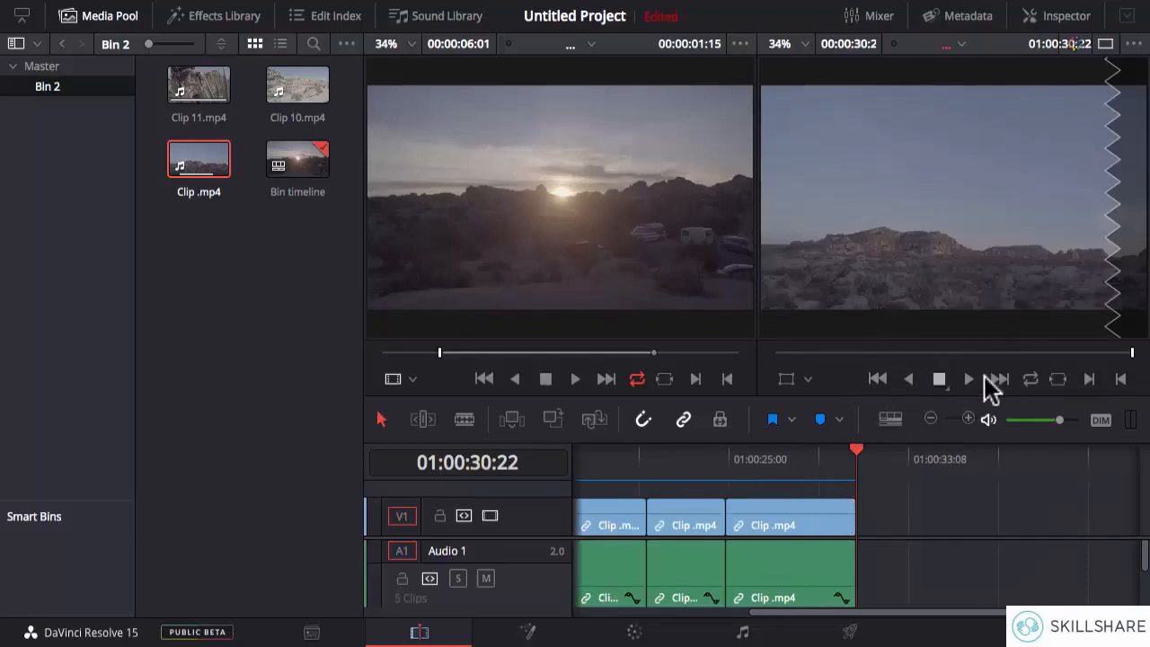
pyautogui.moveTo(551, 293)
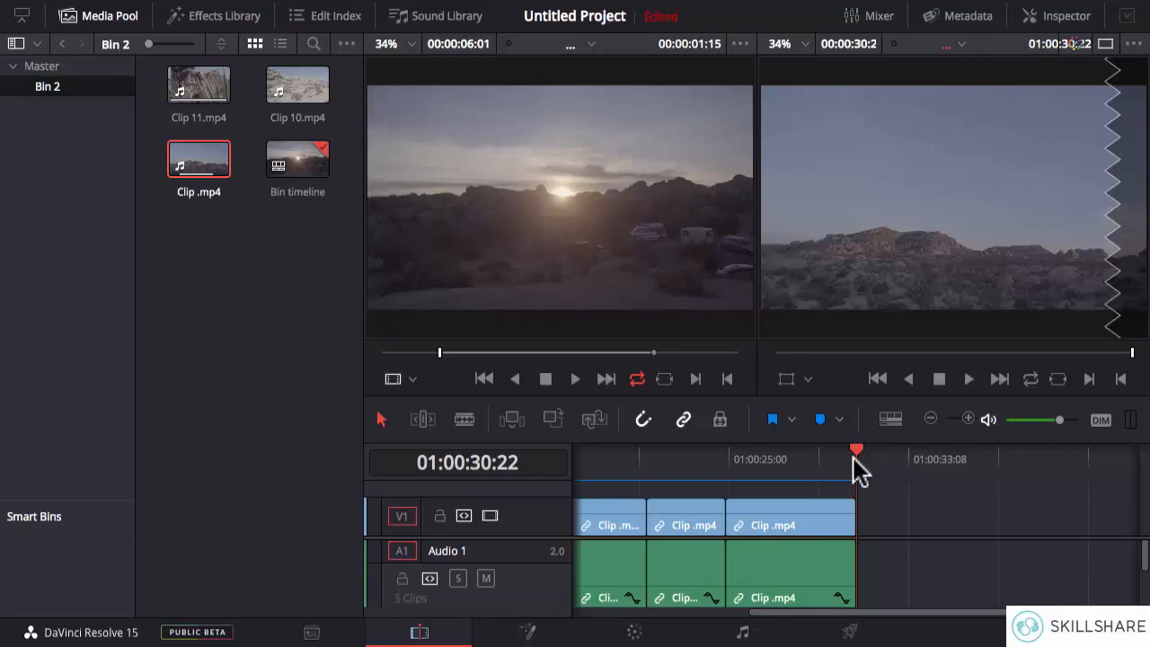
pyautogui.press('Home')
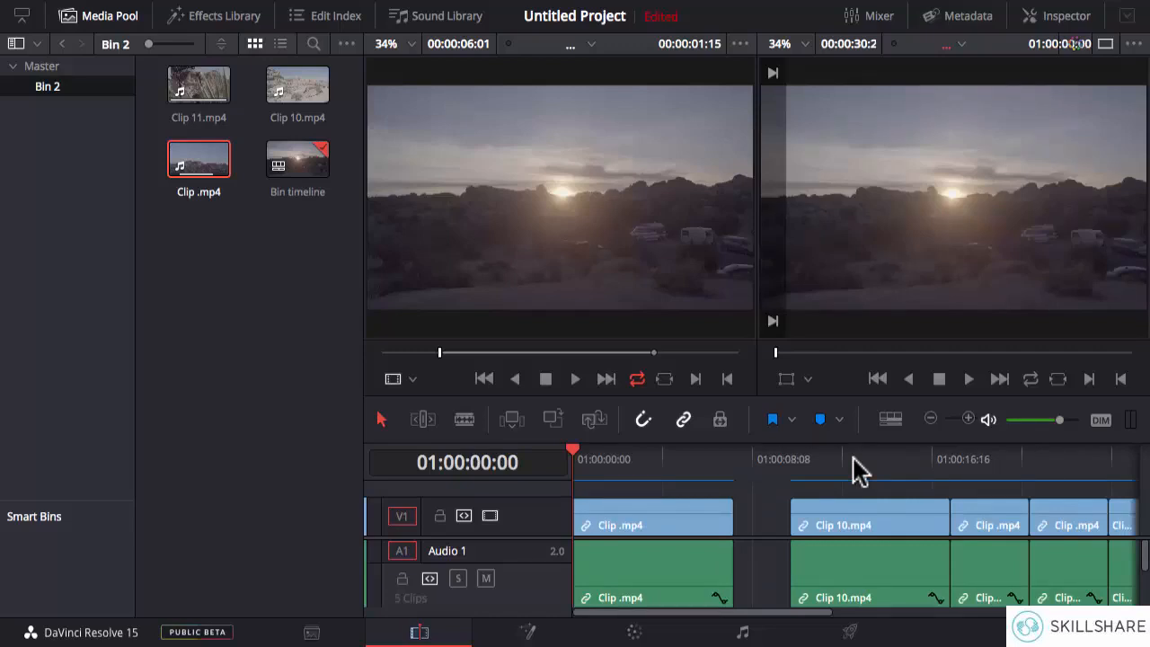
pyautogui.press('End')
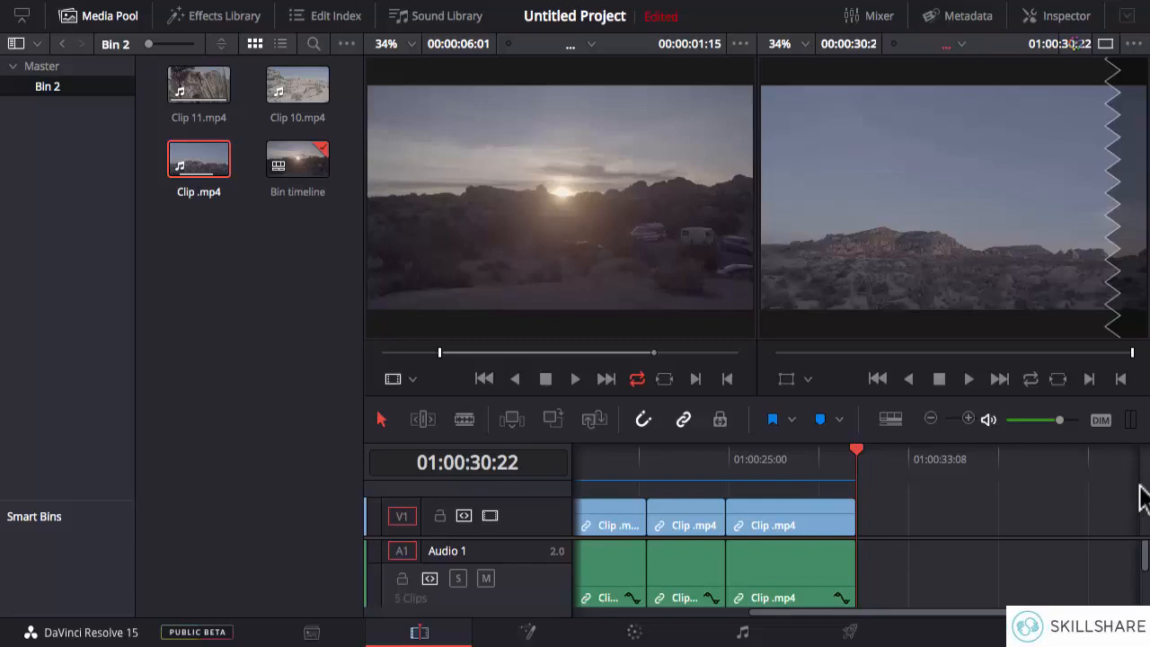
# - Step back through every edit point from the timeline's end to its start at 01:00:00:00
pyautogui.press('Up')
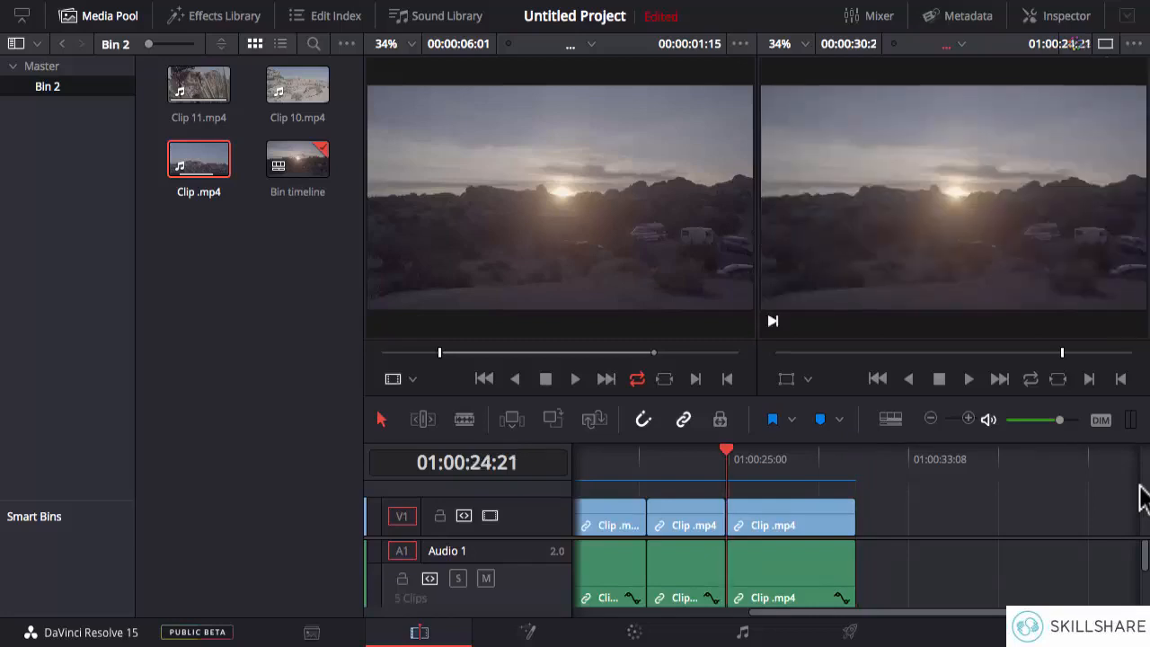
pyautogui.press('Up')
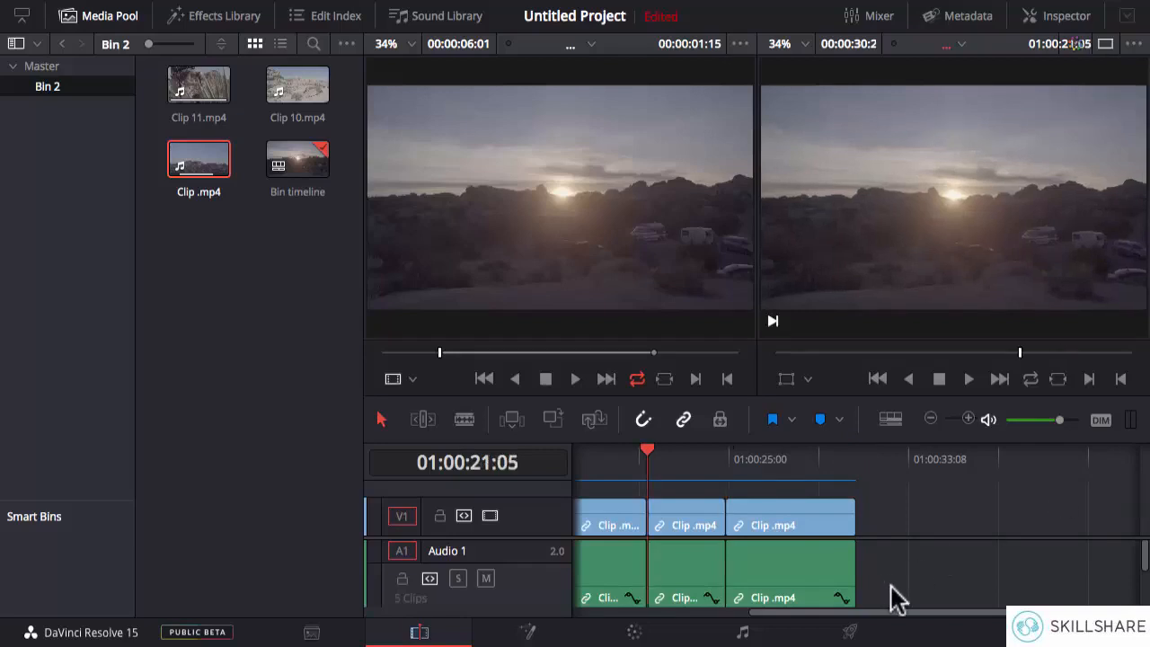
pyautogui.press('Up')
pyautogui.press('Up')
pyautogui.press('Up')
pyautogui.press('Up')
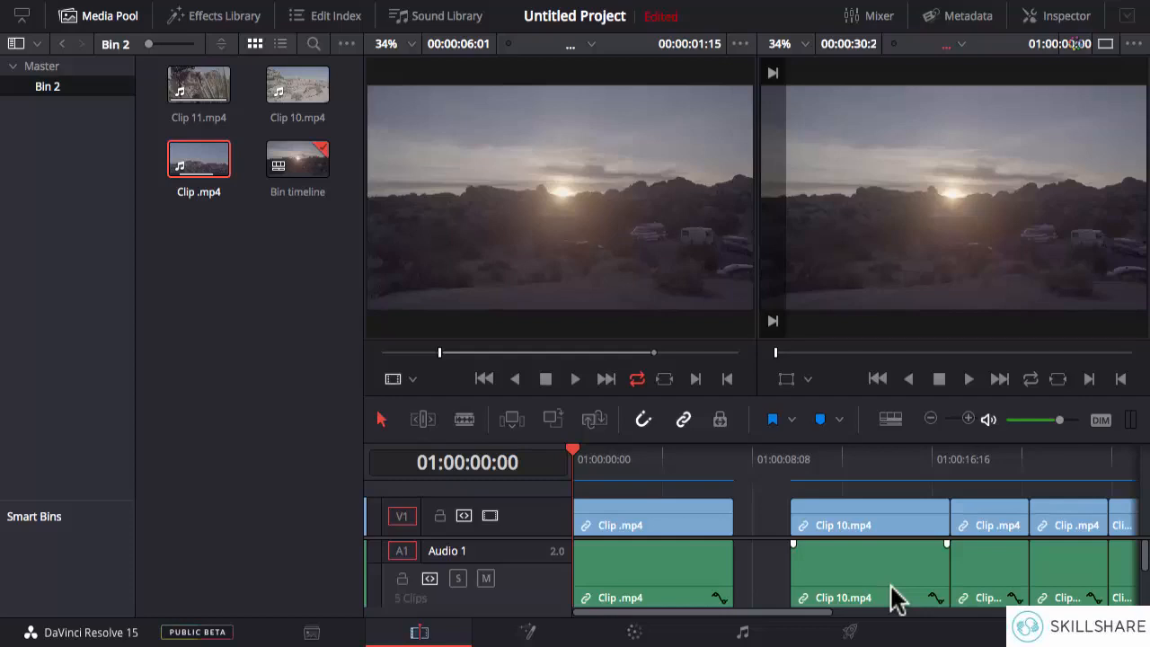
# - Step forward through the edit points from the timeline's start to its end at 01:00:30:22
pyautogui.press('Down')
pyautogui.press('Down')
pyautogui.press('Down')
pyautogui.press('Down')
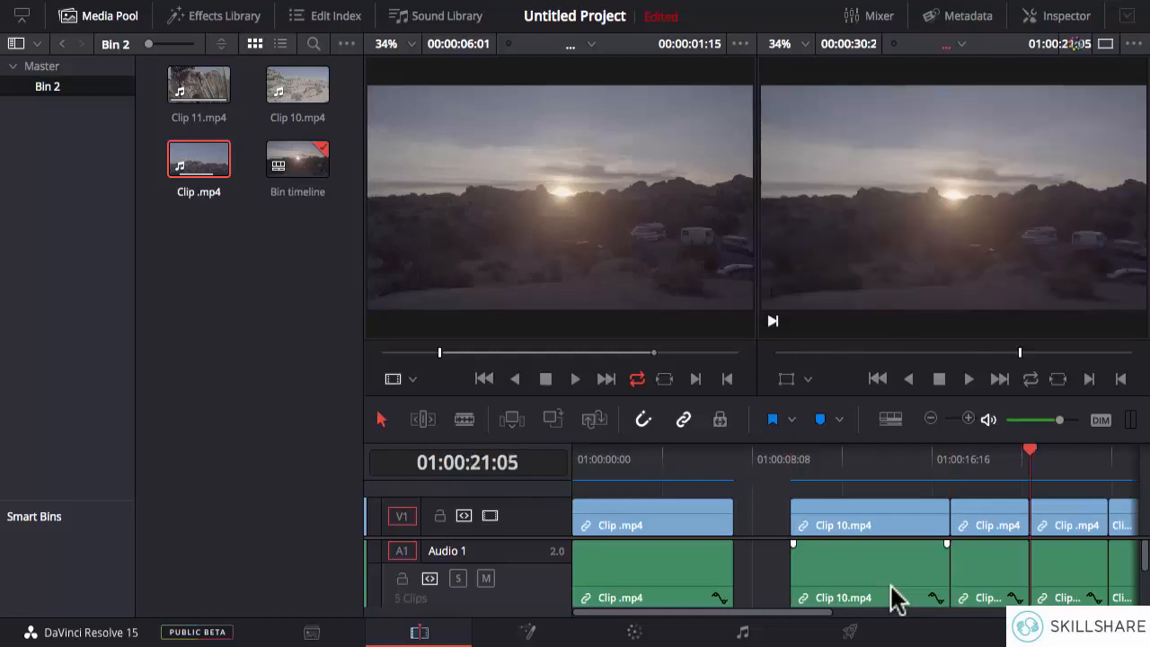
pyautogui.press('Down')
pyautogui.press('Down')
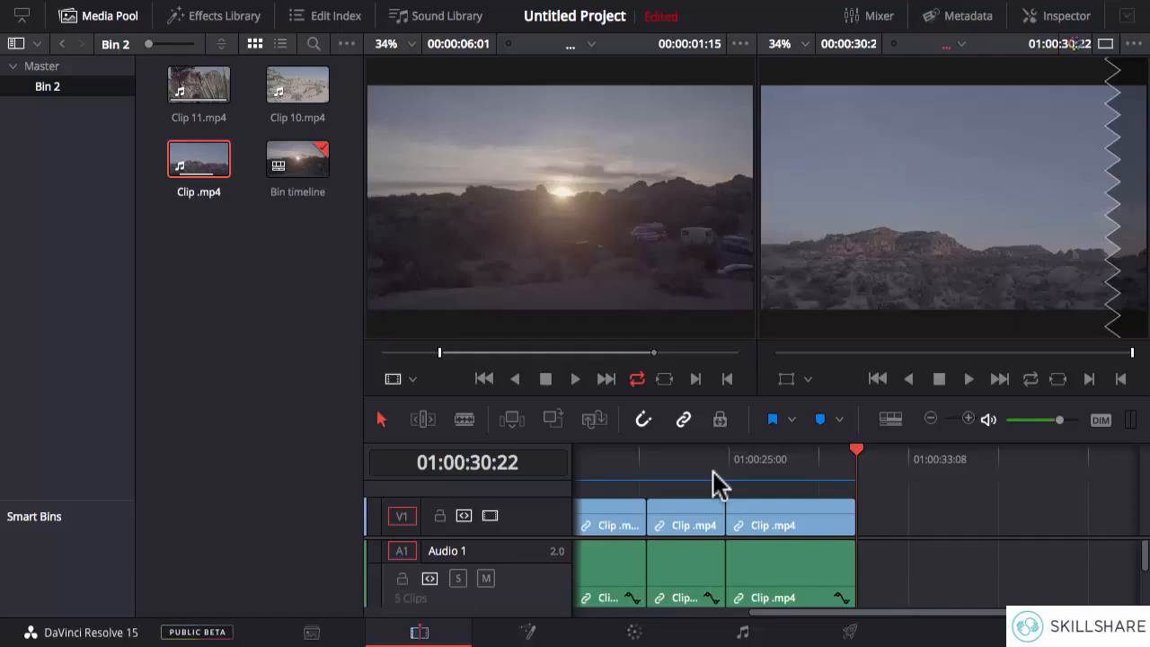
# - Undo the creation of Timeline 1 and create it again by placing Clip 10.mp4 at the start of the empty timeline
pyautogui.moveTo(565, 277)
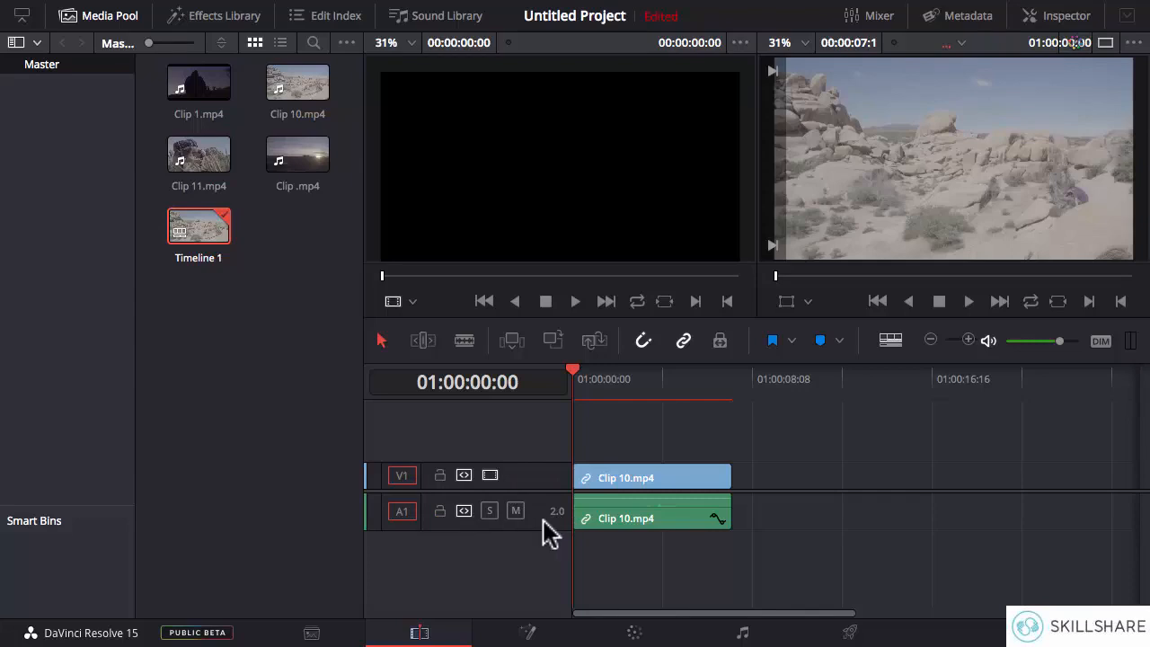
pyautogui.press('super+z')
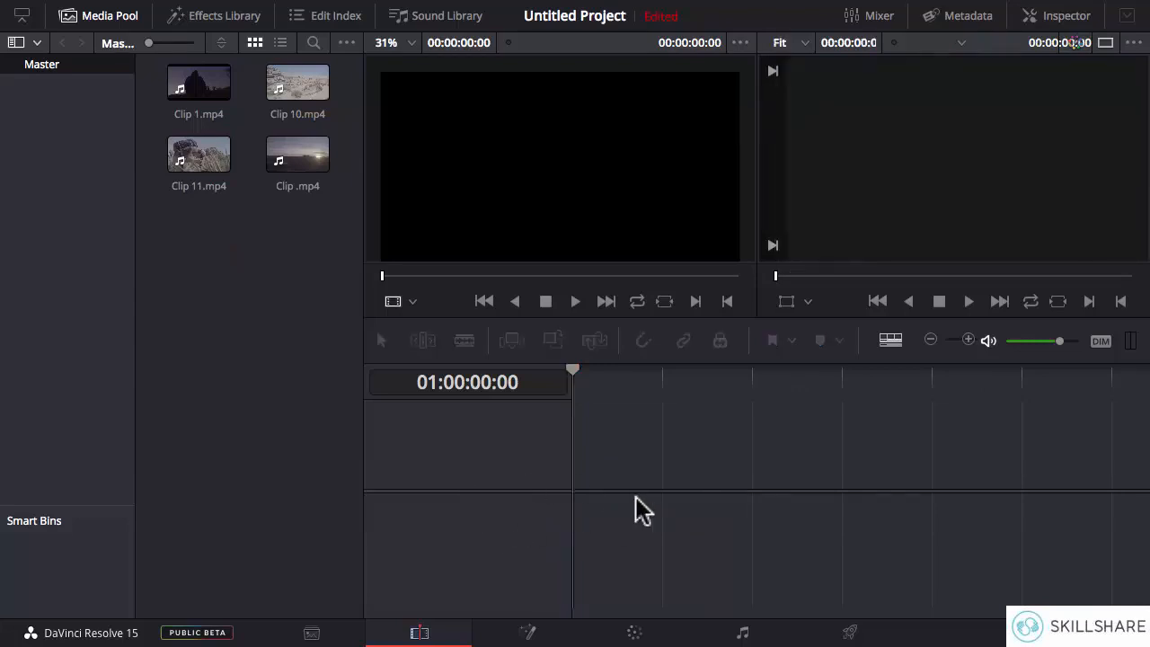
pyautogui.click(302, 86)
pyautogui.moveTo(301, 86); pyautogui.dragTo(576, 508)
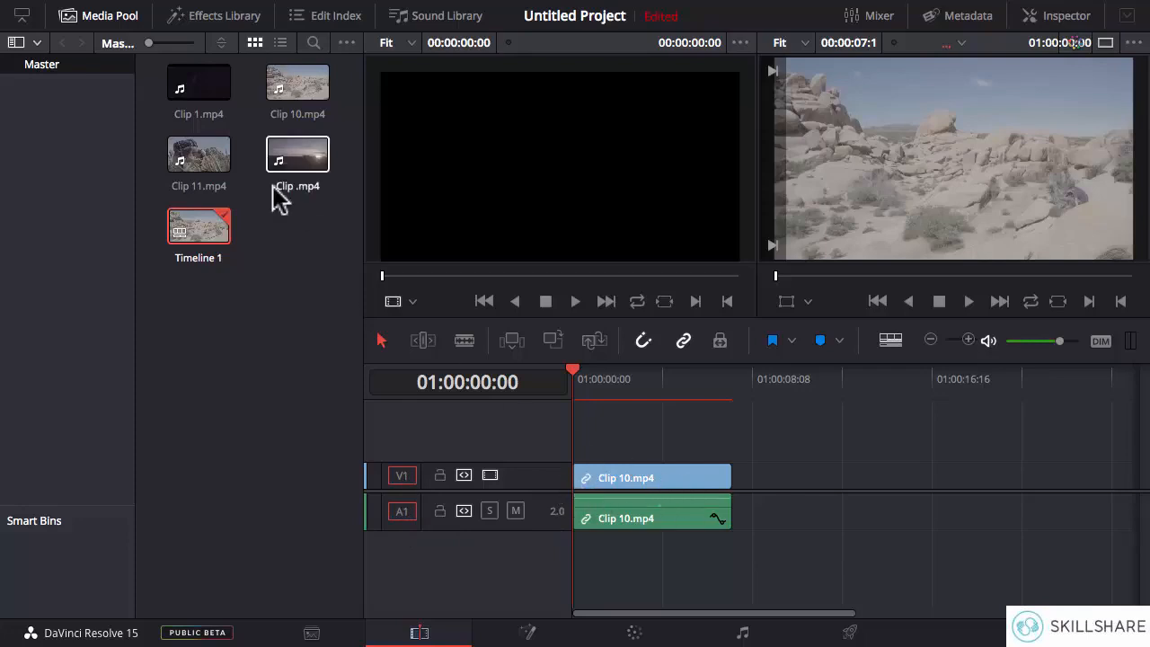
# - Add a second video track, V2, and a mono audio track, A2, to the timeline
pyautogui.rightClick(536, 456)
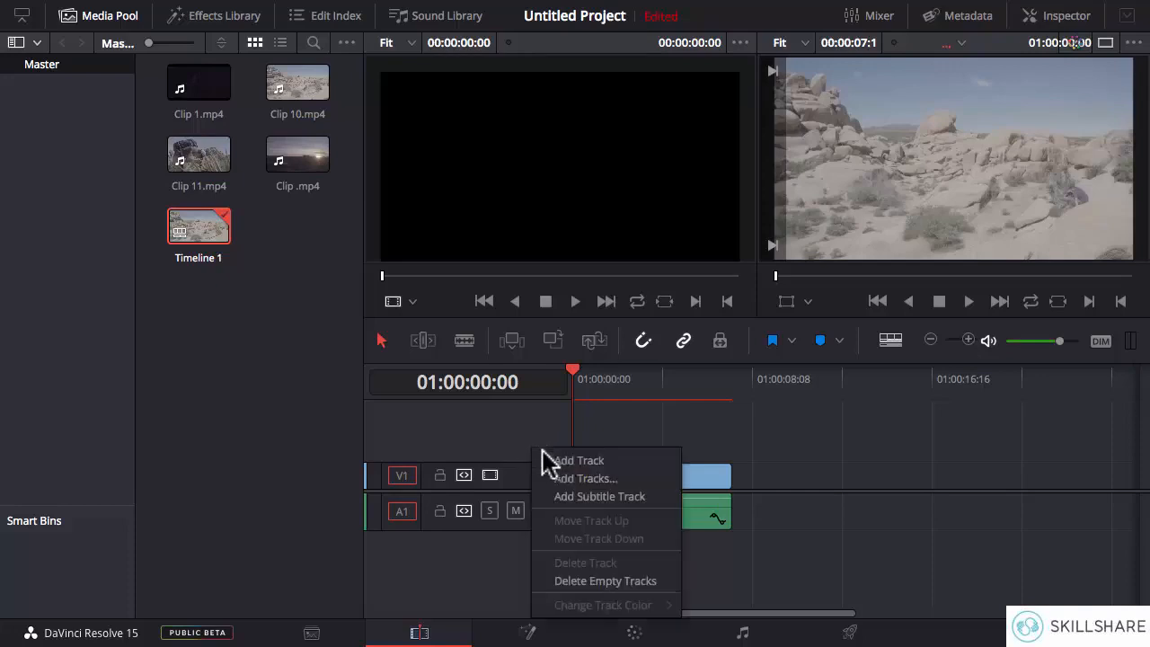
pyautogui.click(608, 462)
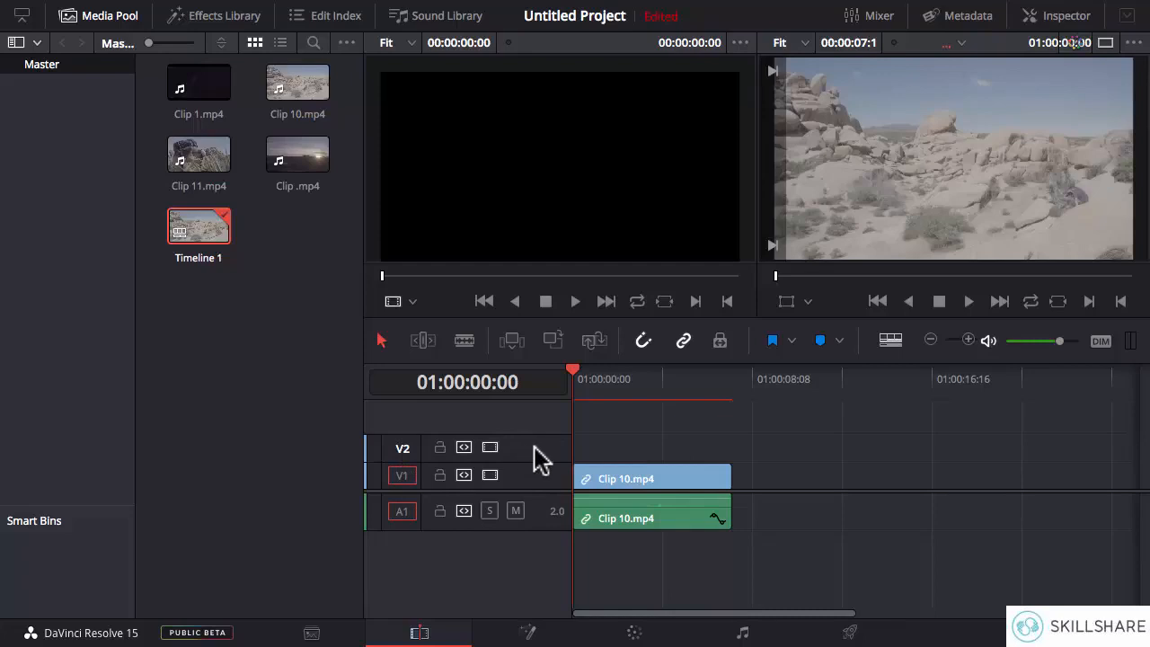
pyautogui.rightClick(526, 554)
pyautogui.moveTo(590, 384)
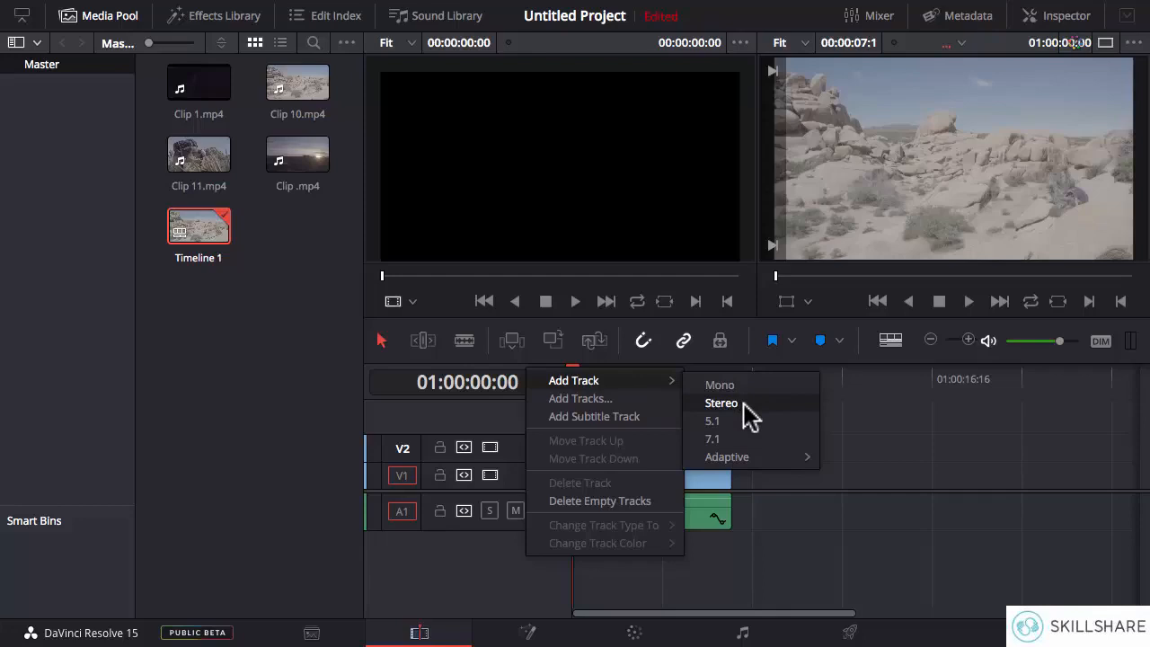
pyautogui.moveTo(758, 460)
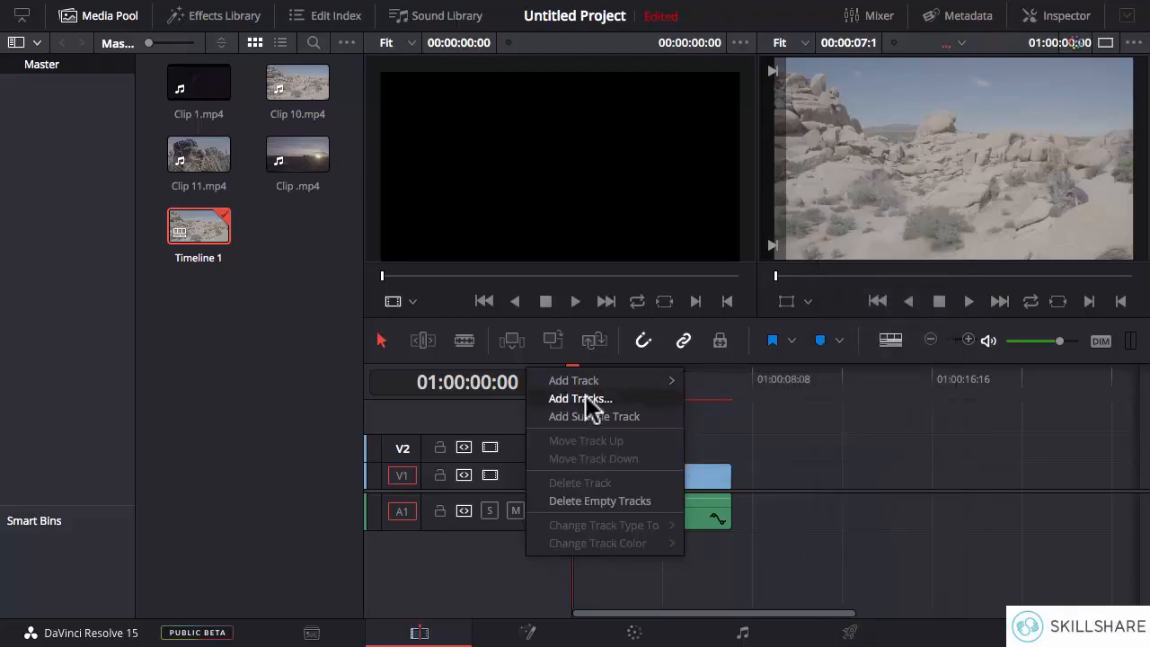
pyautogui.click(720, 386)
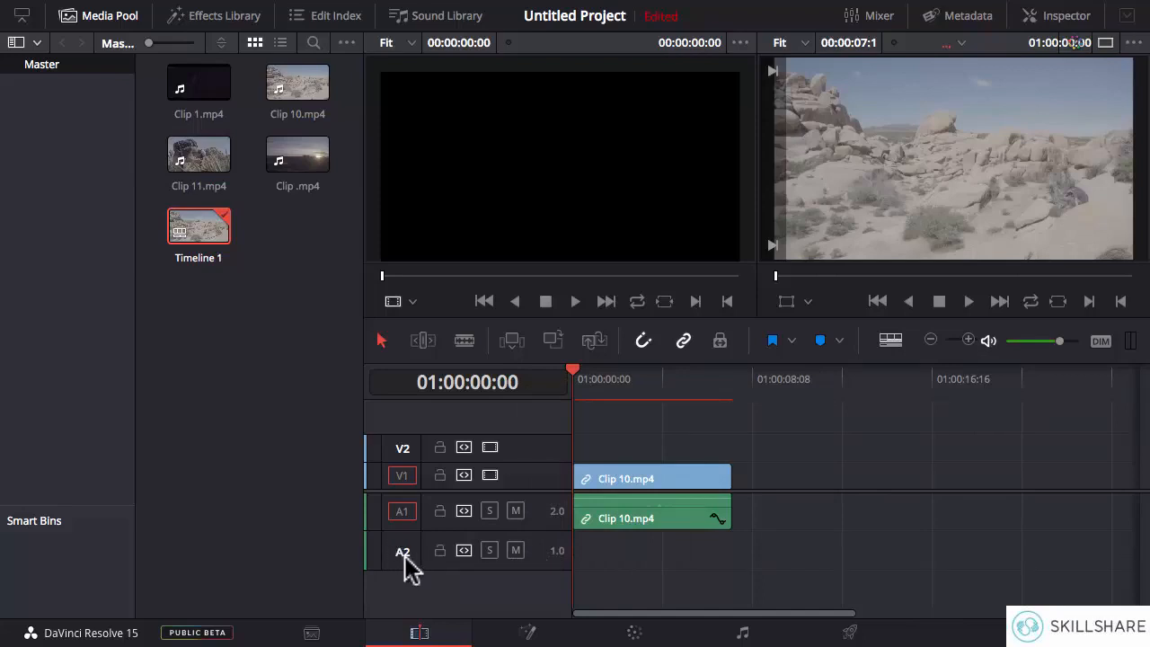
# - Delete the audio track A2 and the video track V2
pyautogui.rightClick(536, 558)
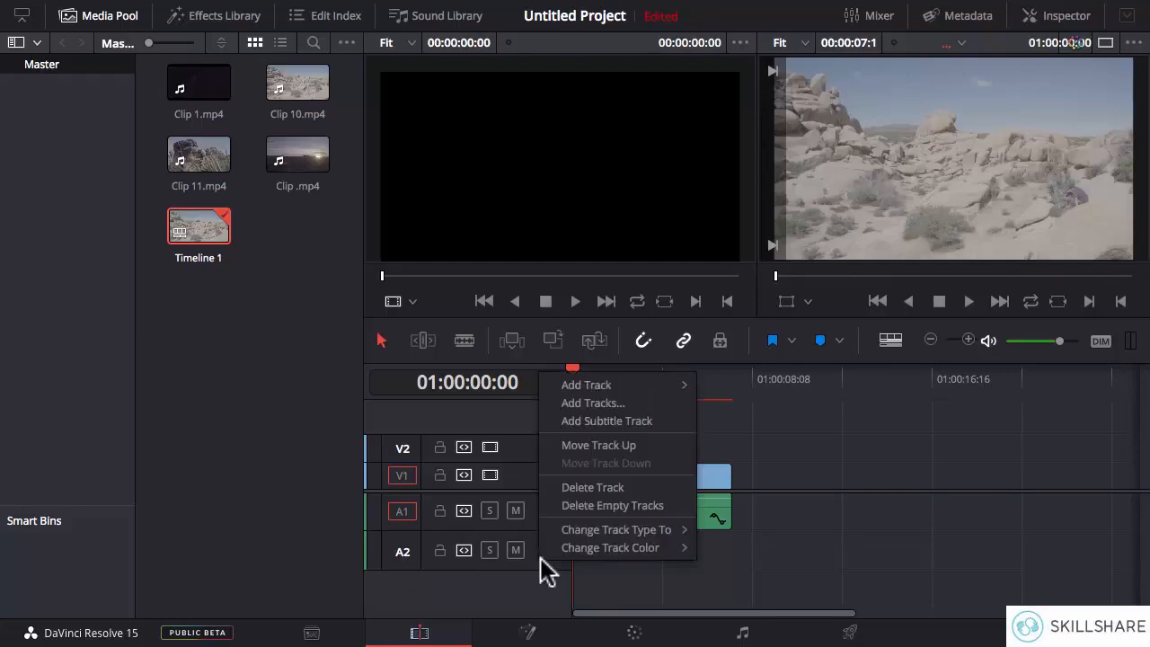
pyautogui.click(596, 487)
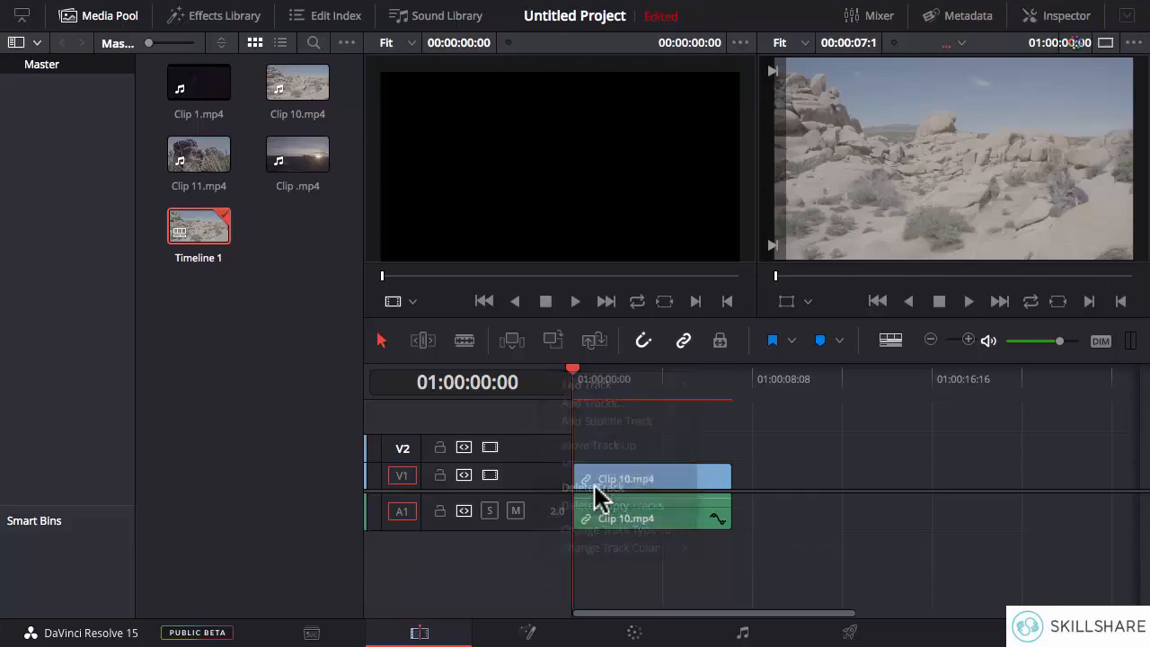
pyautogui.rightClick(533, 450)
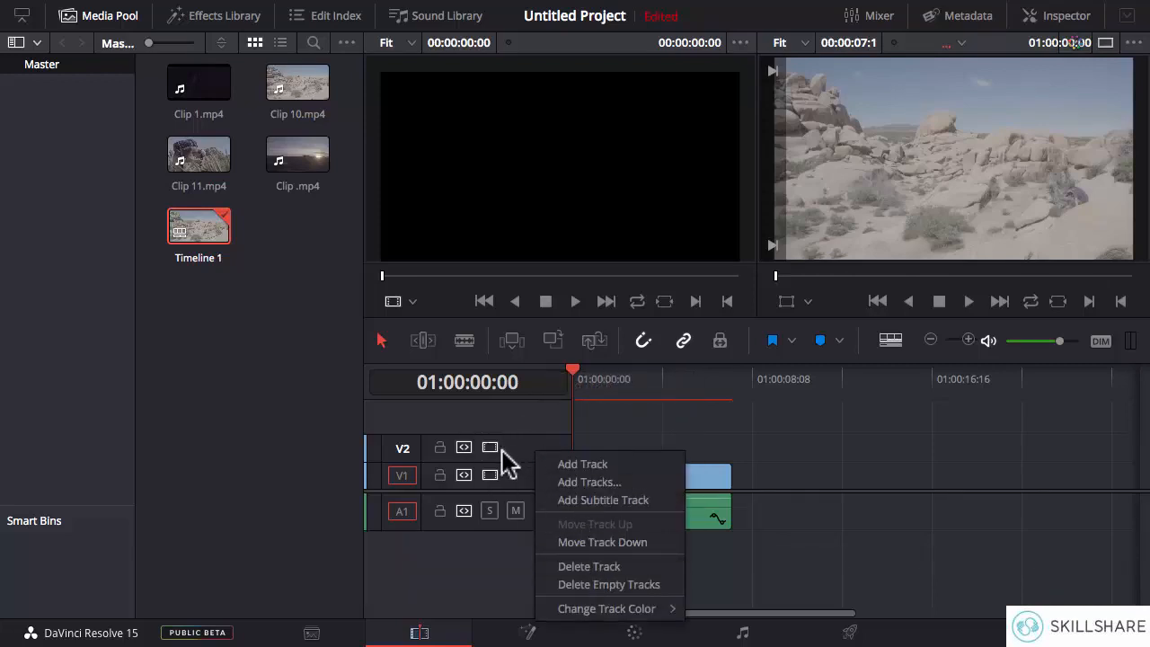
pyautogui.click(589, 567)
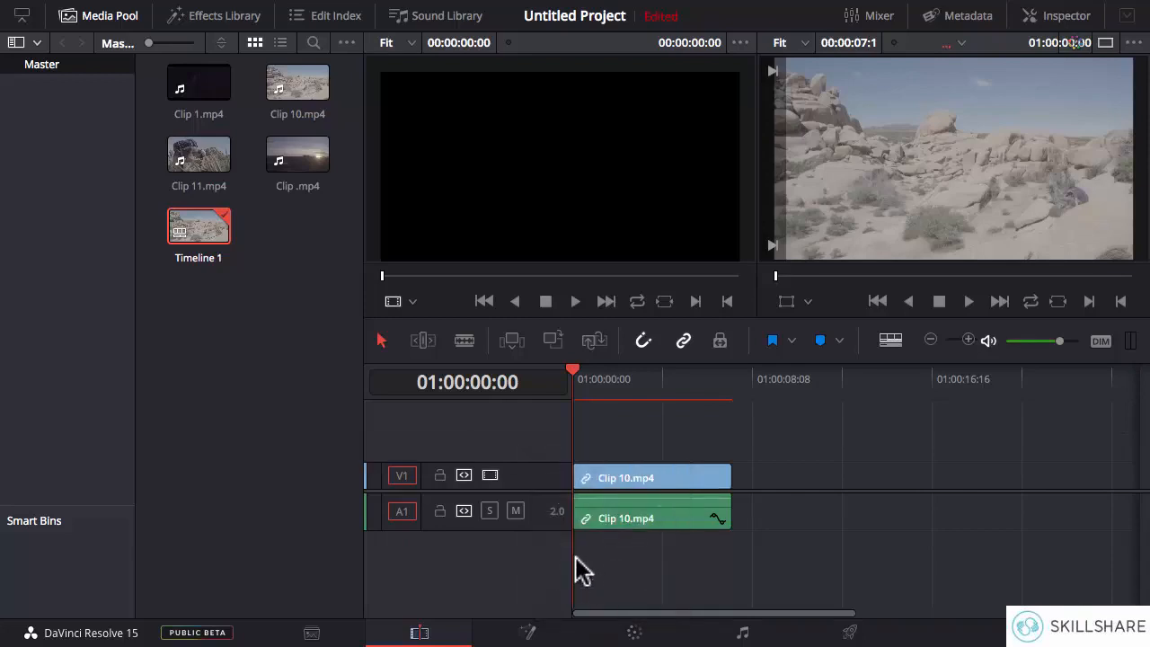
# - Place Clip 10.mp4 above V1 so that new tracks V2 and A2 are created, and move it to V1 and A1 directly after the first clip
pyautogui.click(297, 88)
pyautogui.moveTo(297, 88); pyautogui.dragTo(630, 456)
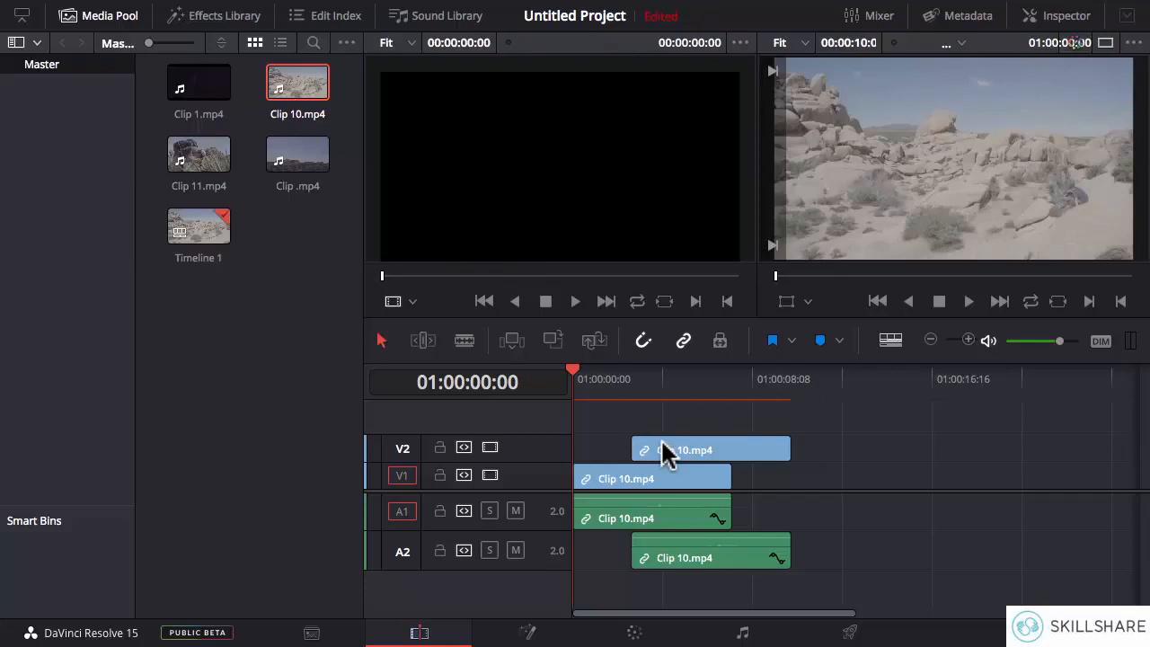
pyautogui.moveTo(665, 451); pyautogui.dragTo(757, 478)
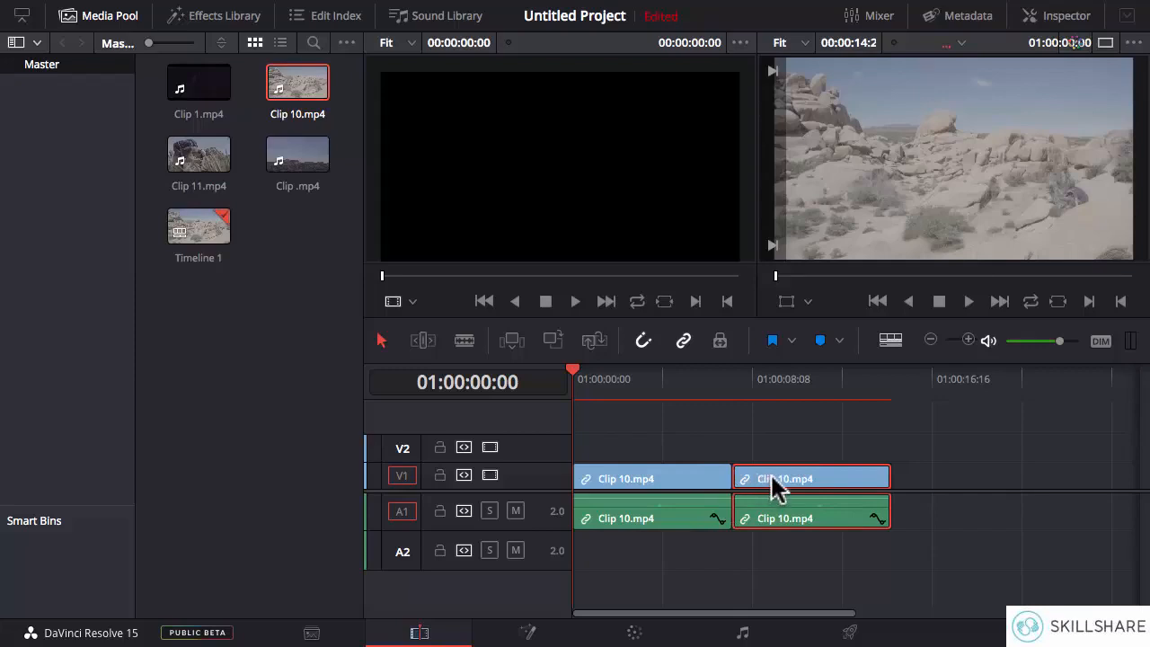
# - Delete the second Clip 10.mp4 from V1 and A1 and undo the deletion
pyautogui.rightClick(774, 485)
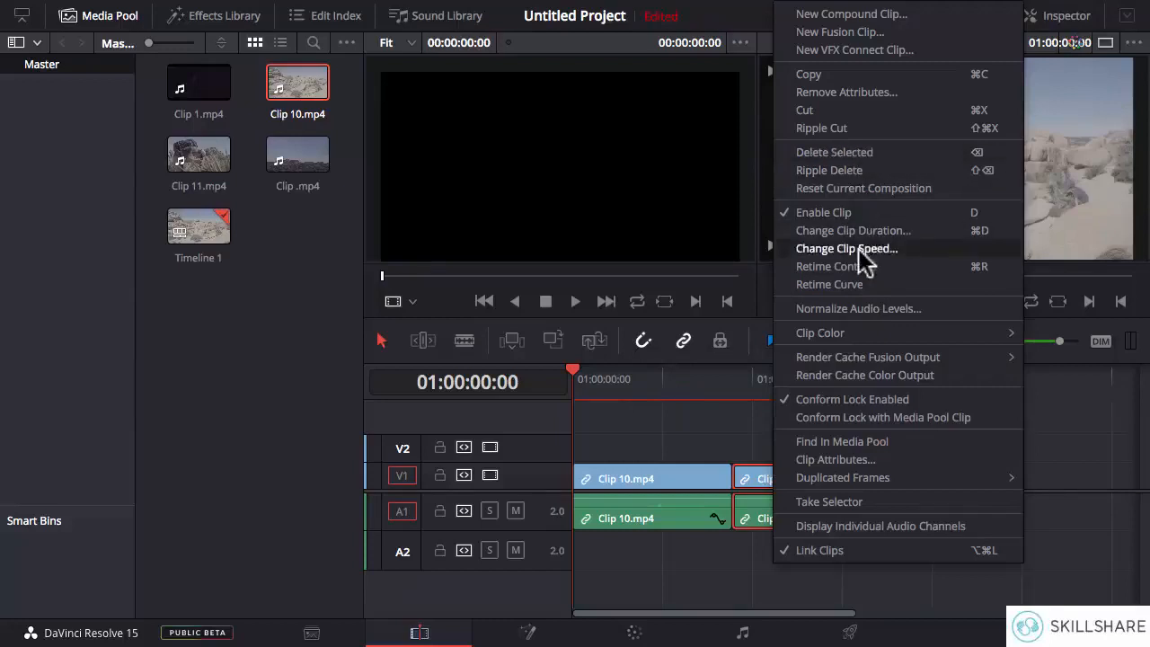
pyautogui.click(862, 154)
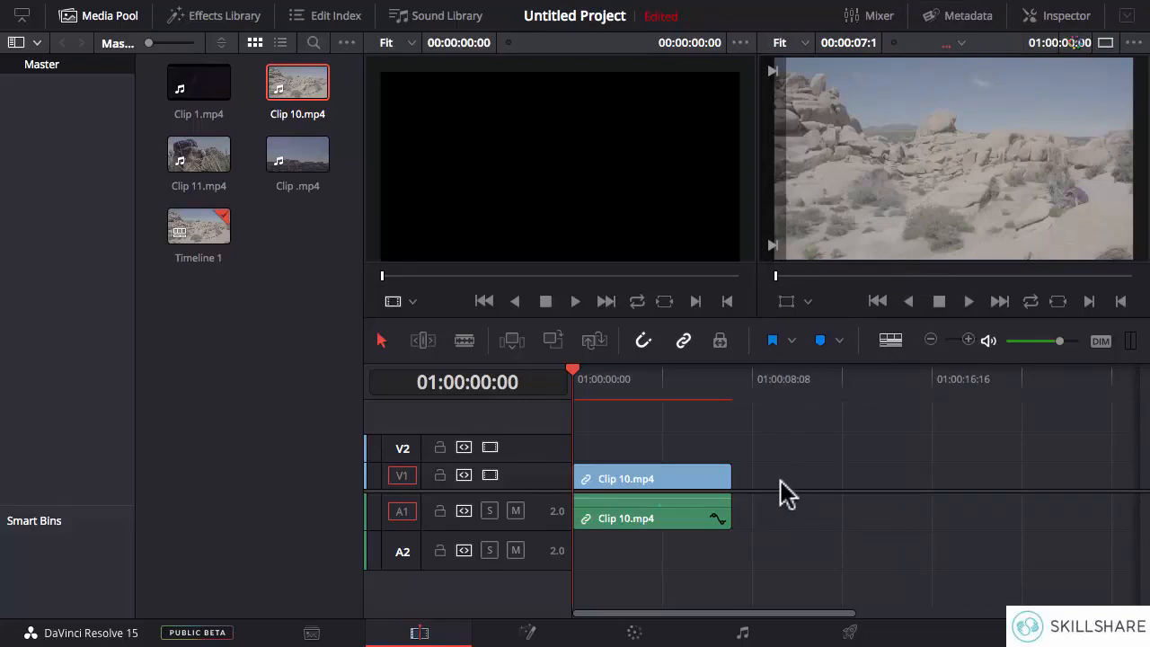
pyautogui.hotkey('ctrl', 'z')
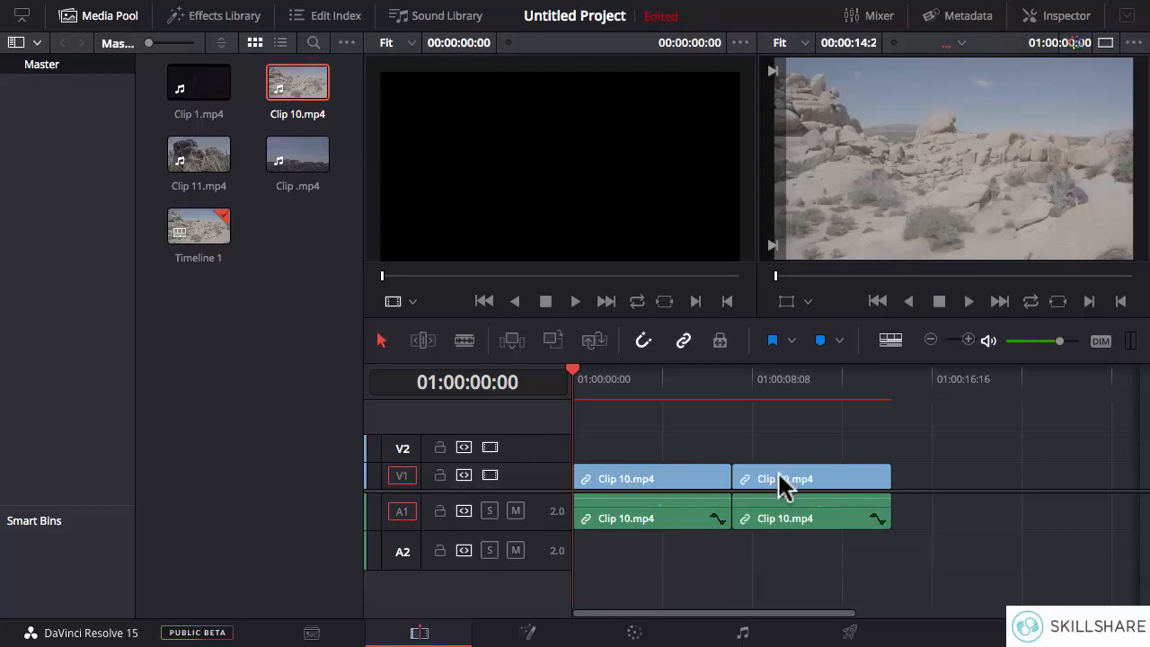
# - Move the second Clip 10.mp4 to V2 and A2, overlapping the first clip's end, and scrub into the overlap at 01:00:06:10
pyautogui.moveTo(780, 485); pyautogui.dragTo(739, 454)
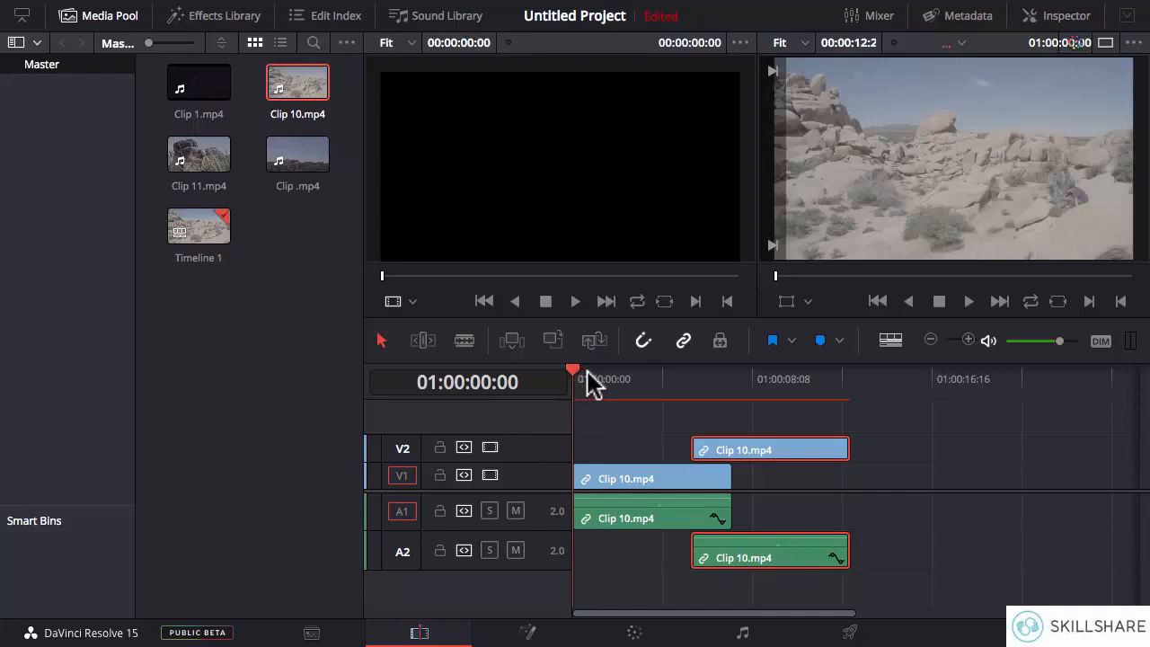
pyautogui.moveTo(586, 371); pyautogui.dragTo(638, 382)
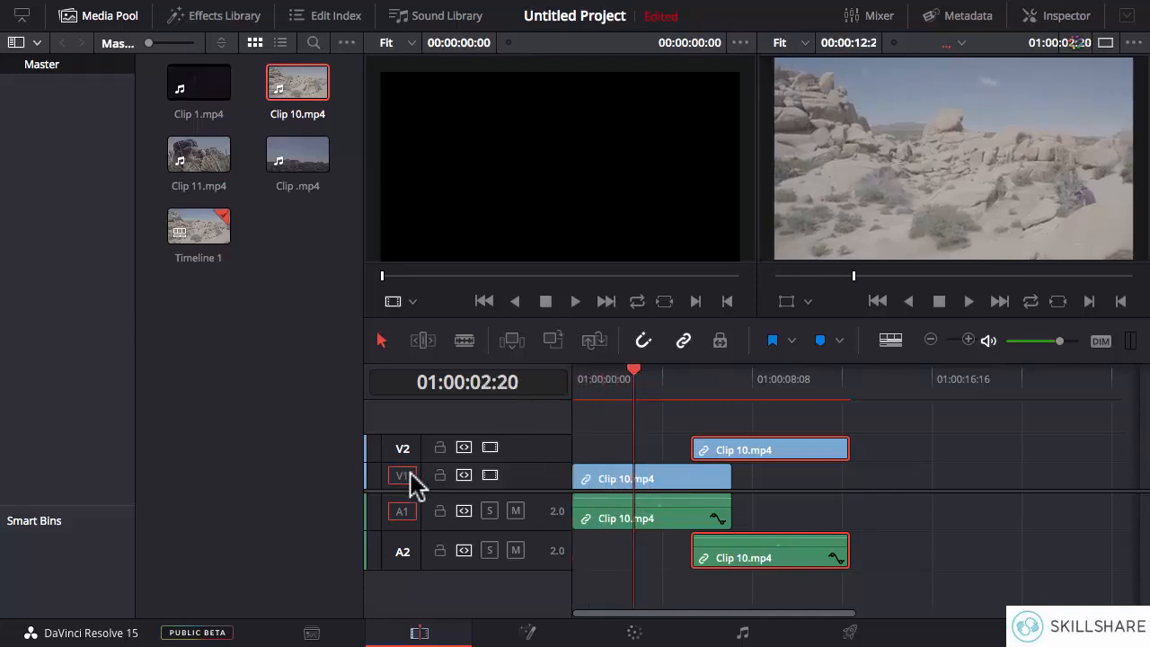
pyautogui.moveTo(634, 372); pyautogui.dragTo(708, 373)
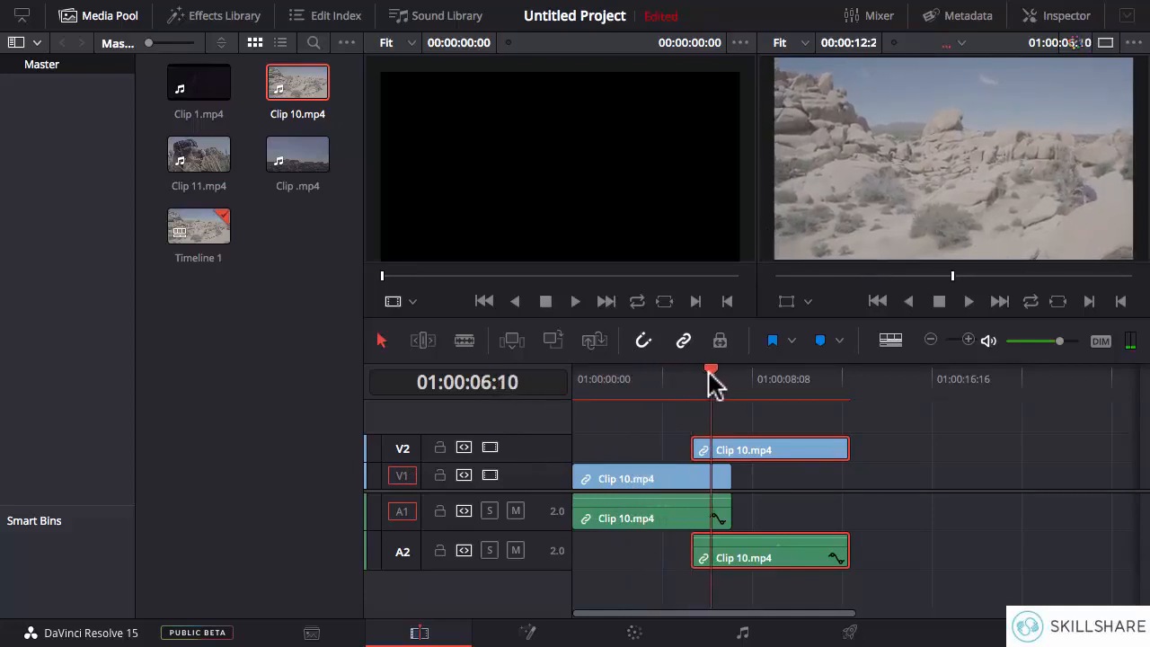
# - Delete the Clip 10.mp4 on V2 and A2 and place Clip 11.mp4 there from 01:00:04:19, overlapping the clip on V1
pyautogui.rightClick(738, 458)
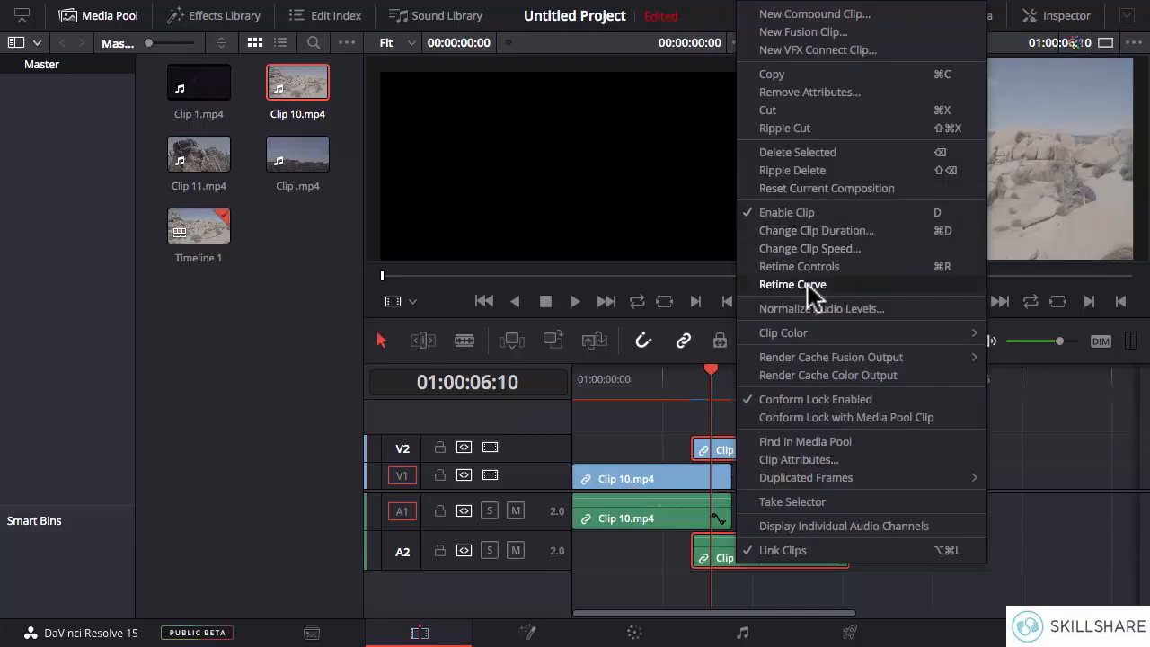
pyautogui.click(810, 156)
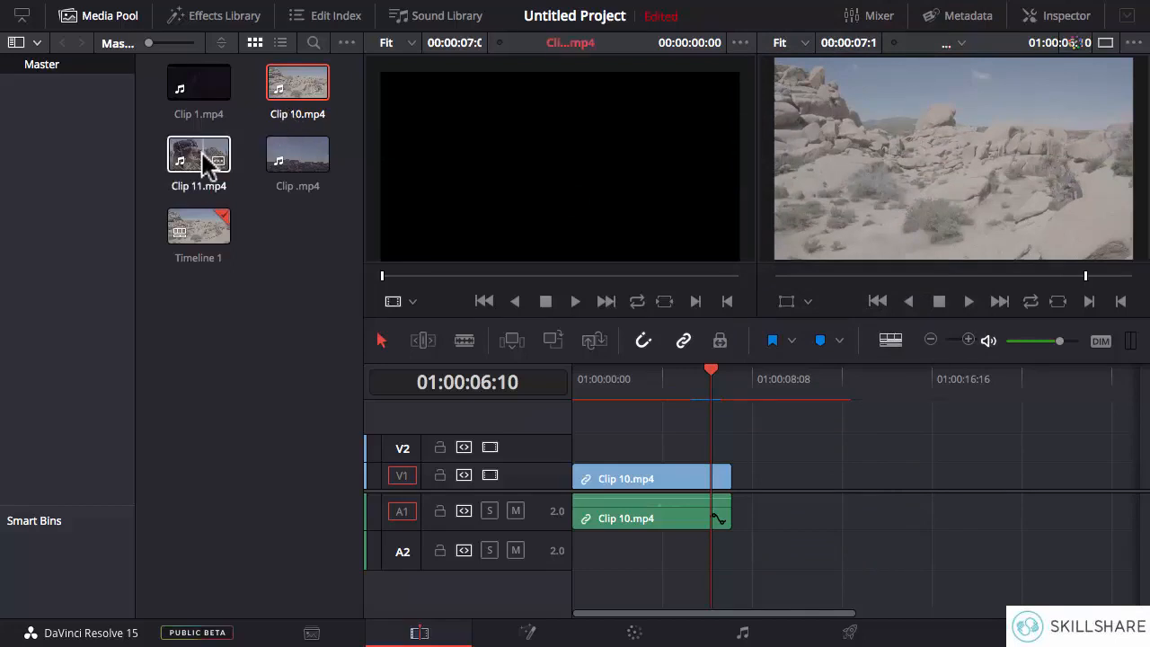
pyautogui.moveTo(204, 164); pyautogui.dragTo(674, 447)
# - Scrub the playhead from the start of Clip 11.mp4 past the overlap to 01:00:08:13 and back to 01:00:04:19
pyautogui.moveTo(708, 377); pyautogui.dragTo(661, 373)
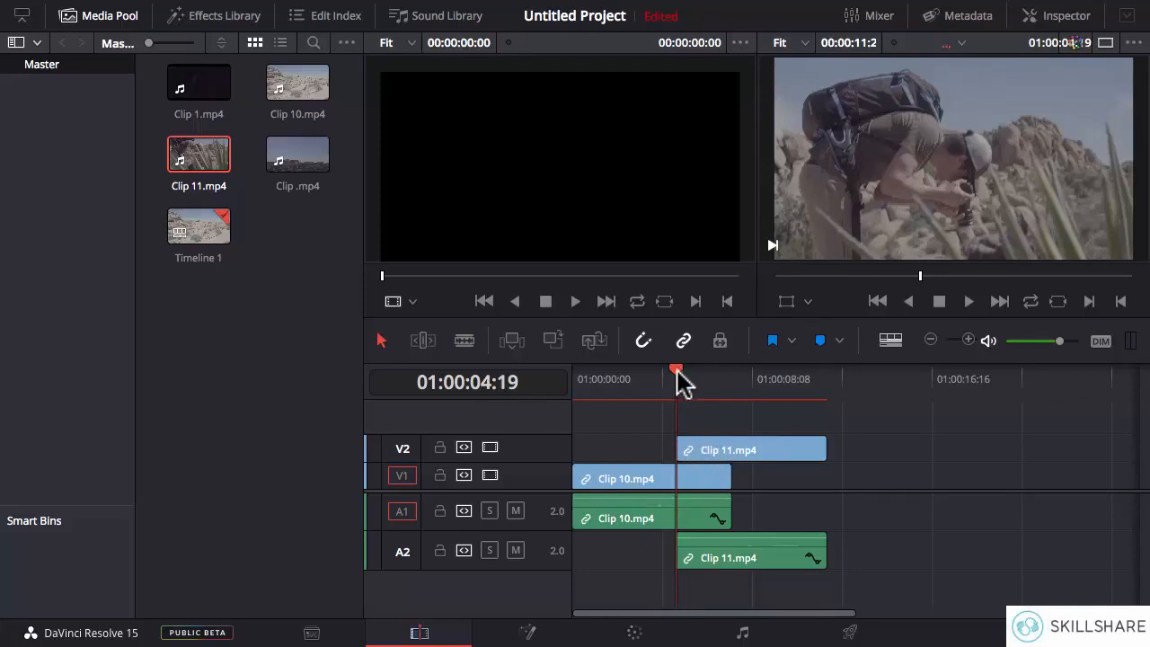
pyautogui.moveTo(687, 371); pyautogui.dragTo(755, 373)
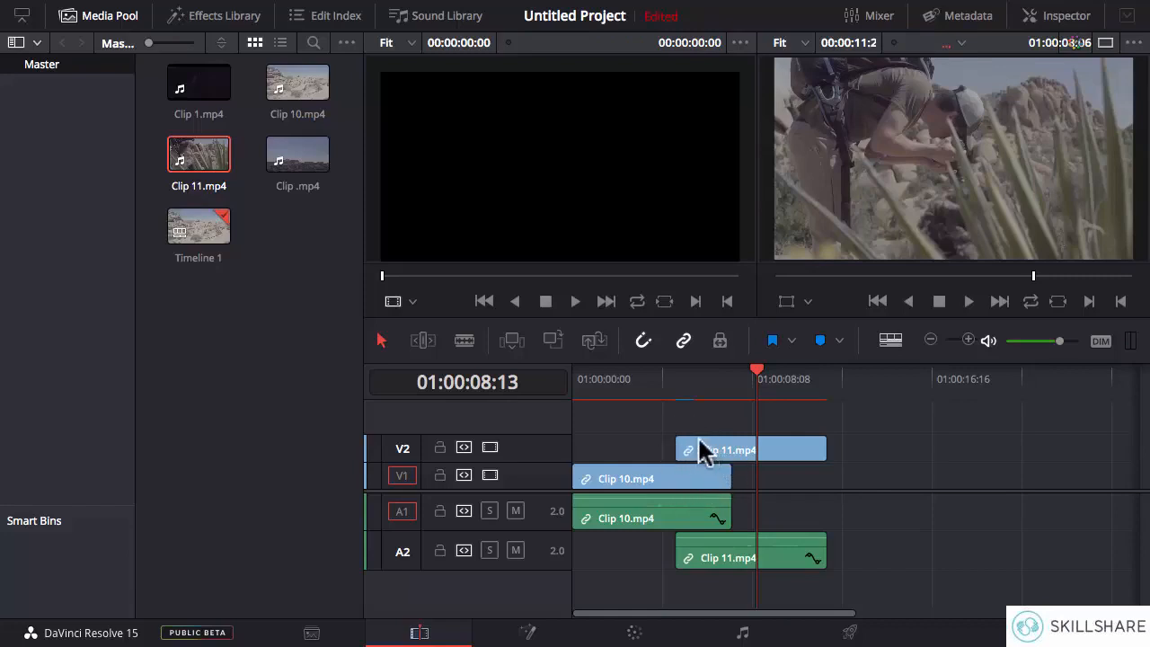
pyautogui.moveTo(754, 376); pyautogui.dragTo(664, 391)
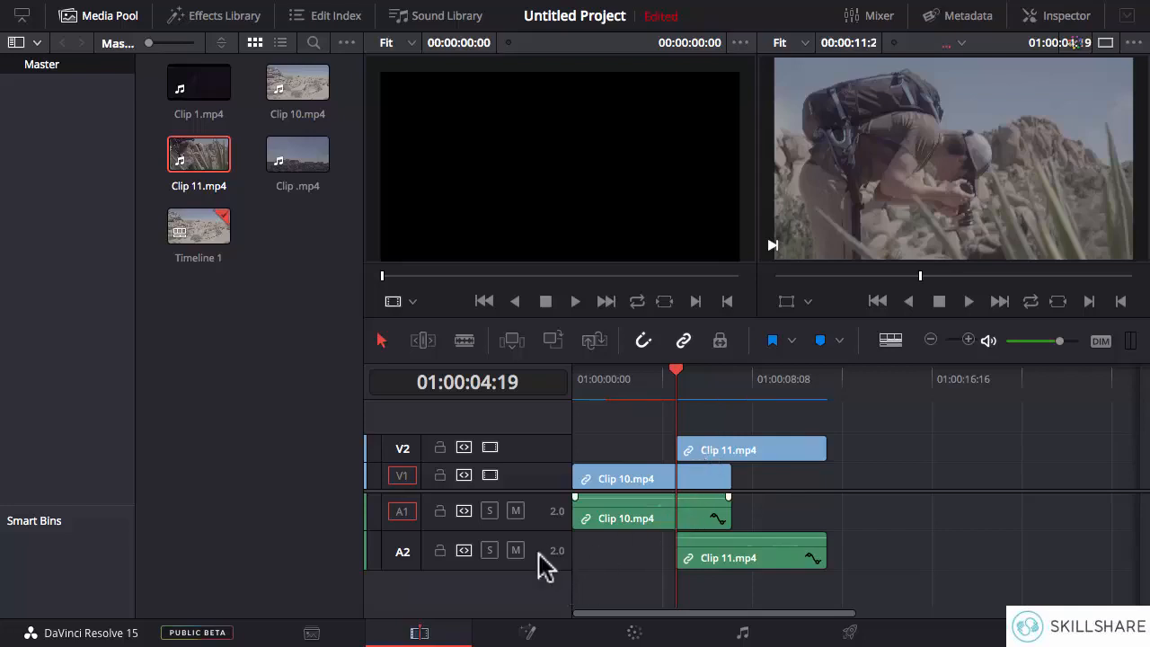
# - Change the track type of audio track A2 to Mono
pyautogui.click(715, 555)
pyautogui.click(699, 530)
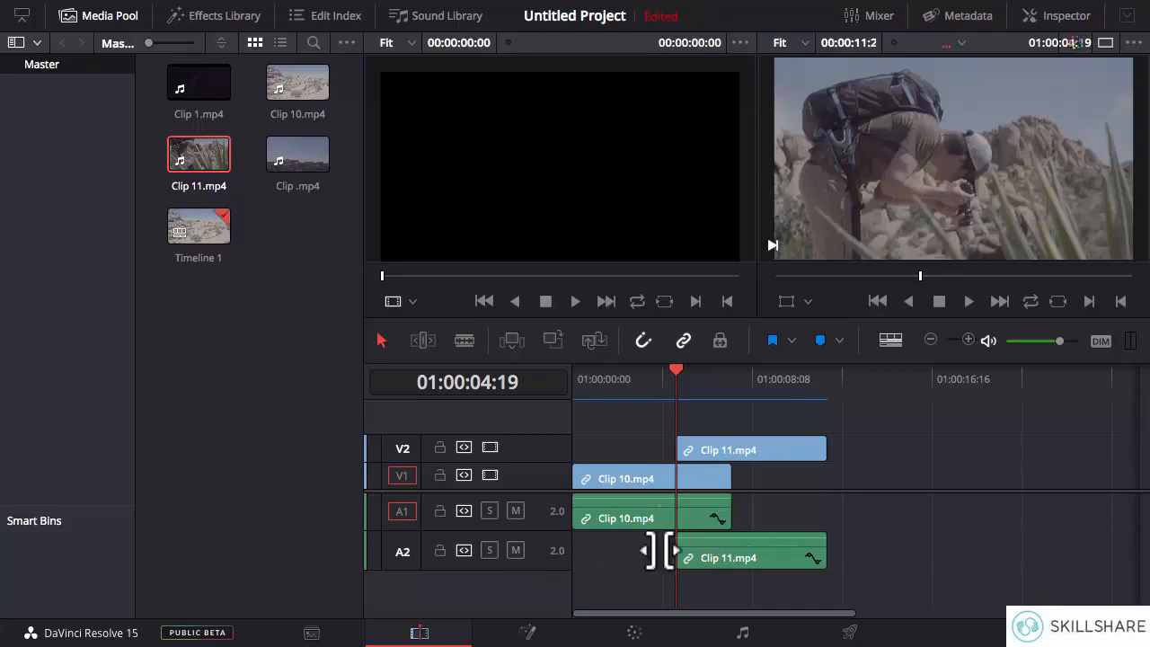
pyautogui.rightClick(541, 559)
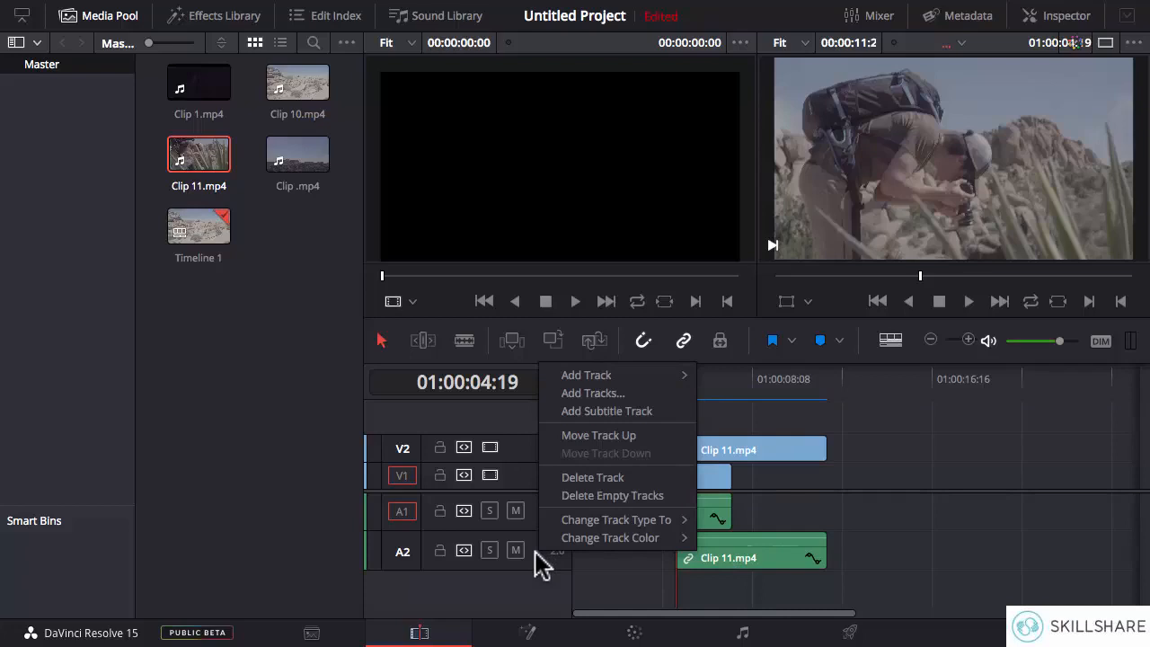
pyautogui.moveTo(584, 528)
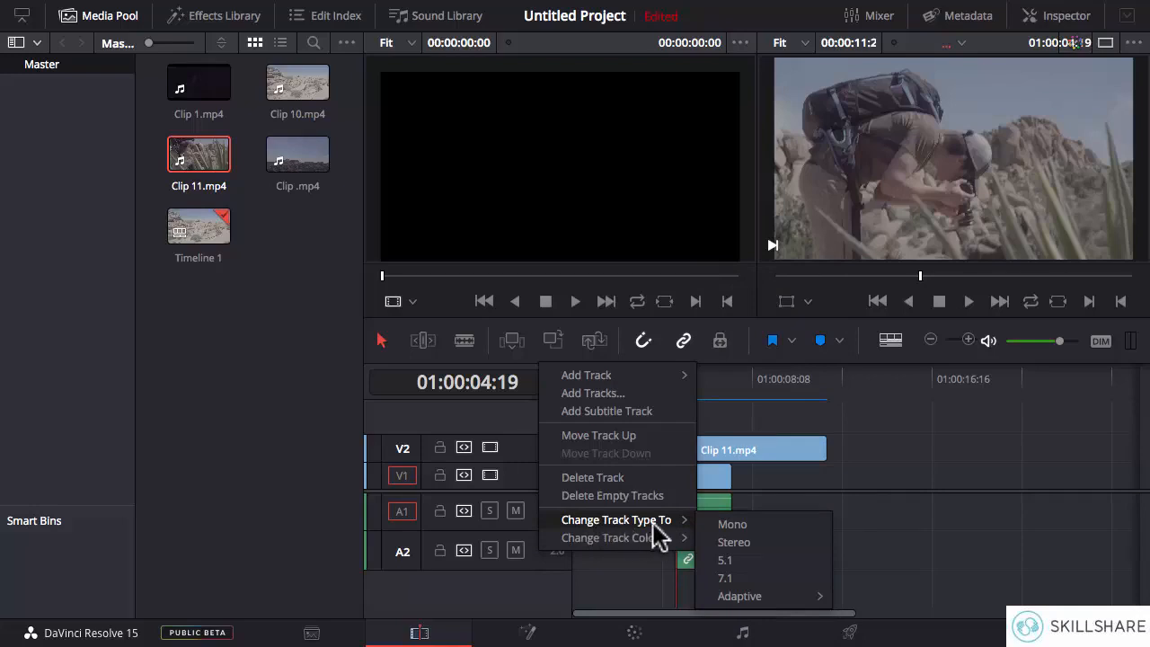
pyautogui.click(747, 525)
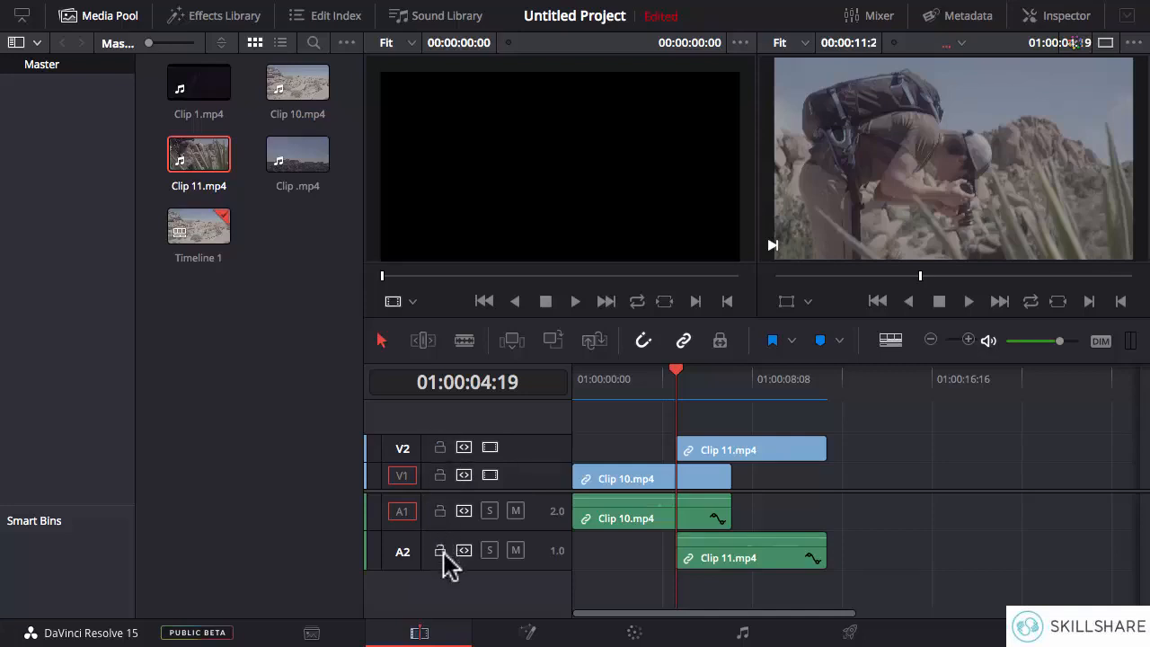
# - Lock the video track V2 and the audio track A1
pyautogui.click(440, 447)
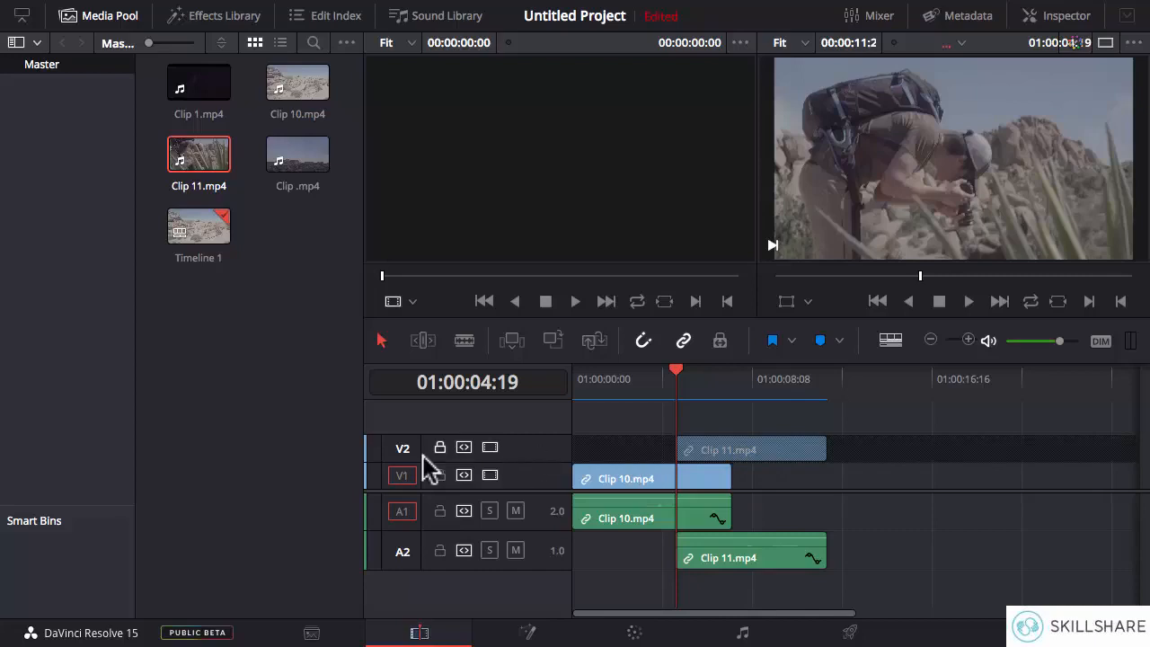
pyautogui.click(439, 511)
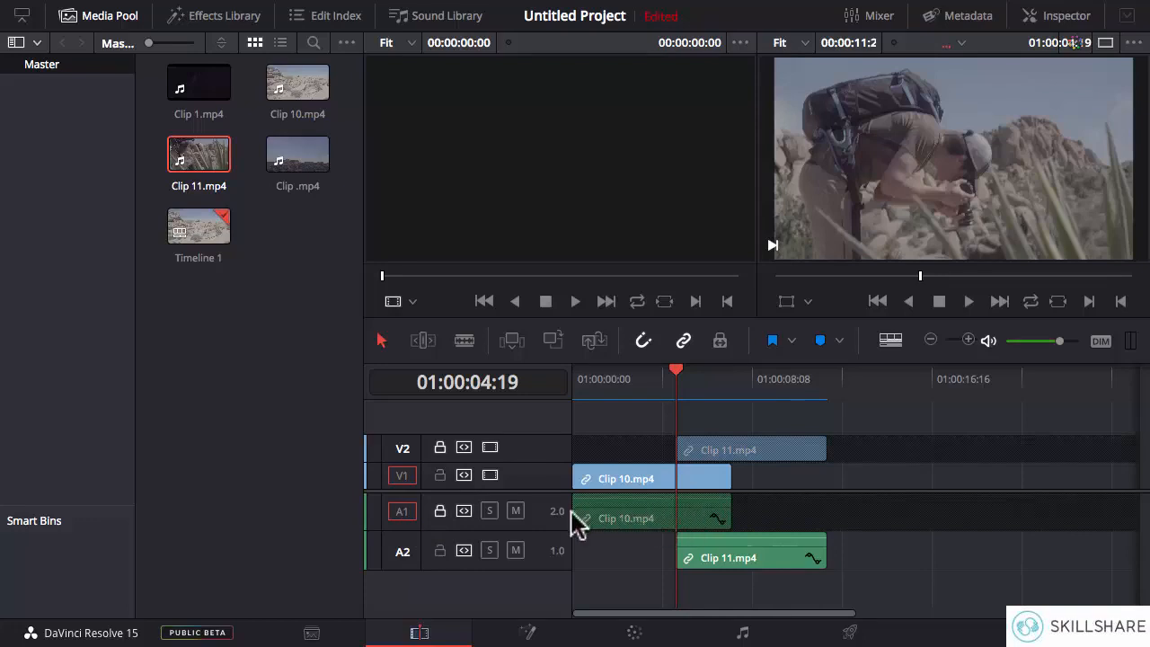
# - Unlock audio track A1 and video track V2, and disable video track V2
pyautogui.click(439, 511)
pyautogui.click(440, 449)
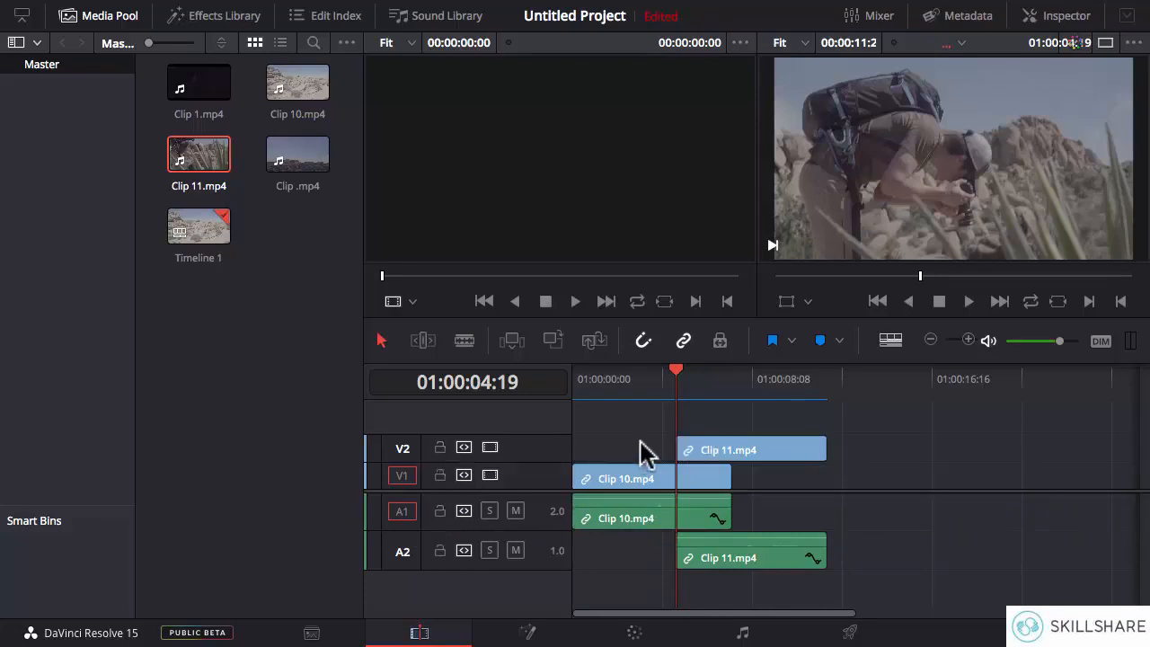
pyautogui.click(489, 447)
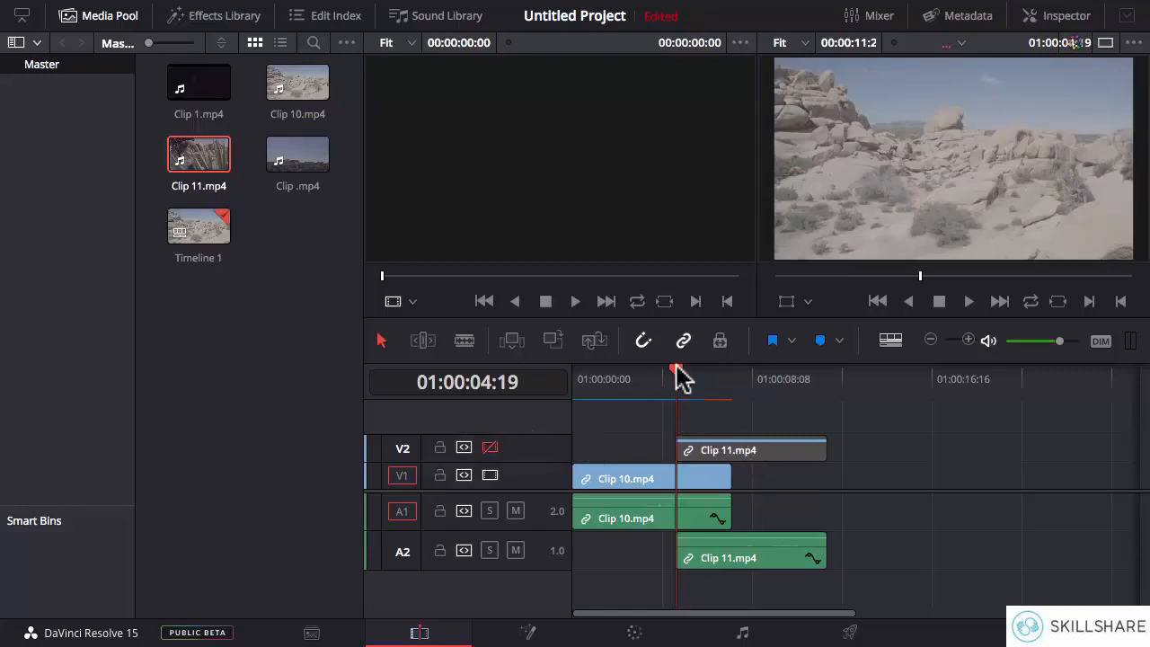
# - Scrub from 01:00:01:16 to 01:00:06:05, across the overlap with Clip 11.mp4, while V2 is disabled
pyautogui.moveTo(678, 382); pyautogui.dragTo(606, 377)
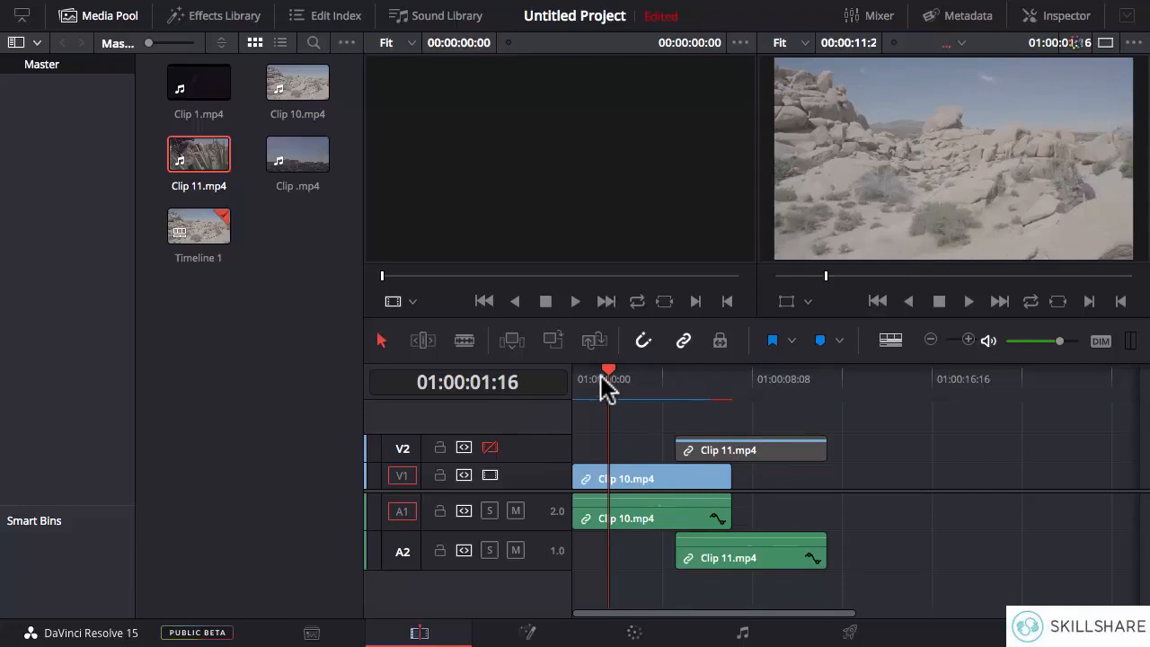
pyautogui.click(611, 379)
pyautogui.click(648, 379)
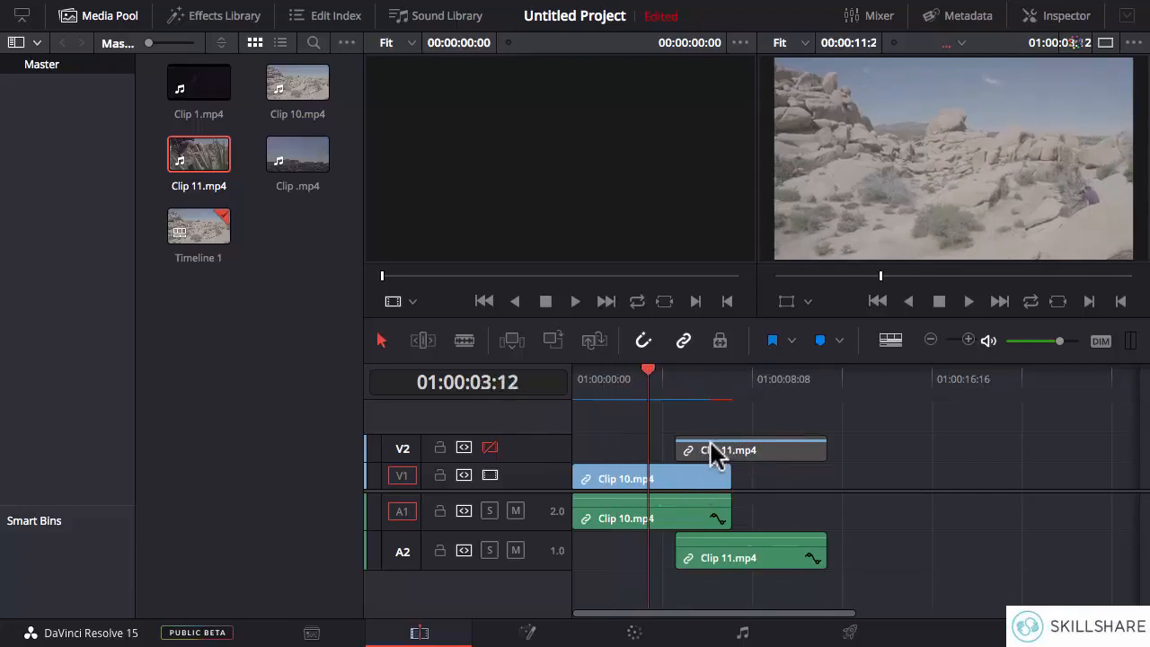
pyautogui.moveTo(653, 373); pyautogui.dragTo(707, 385)
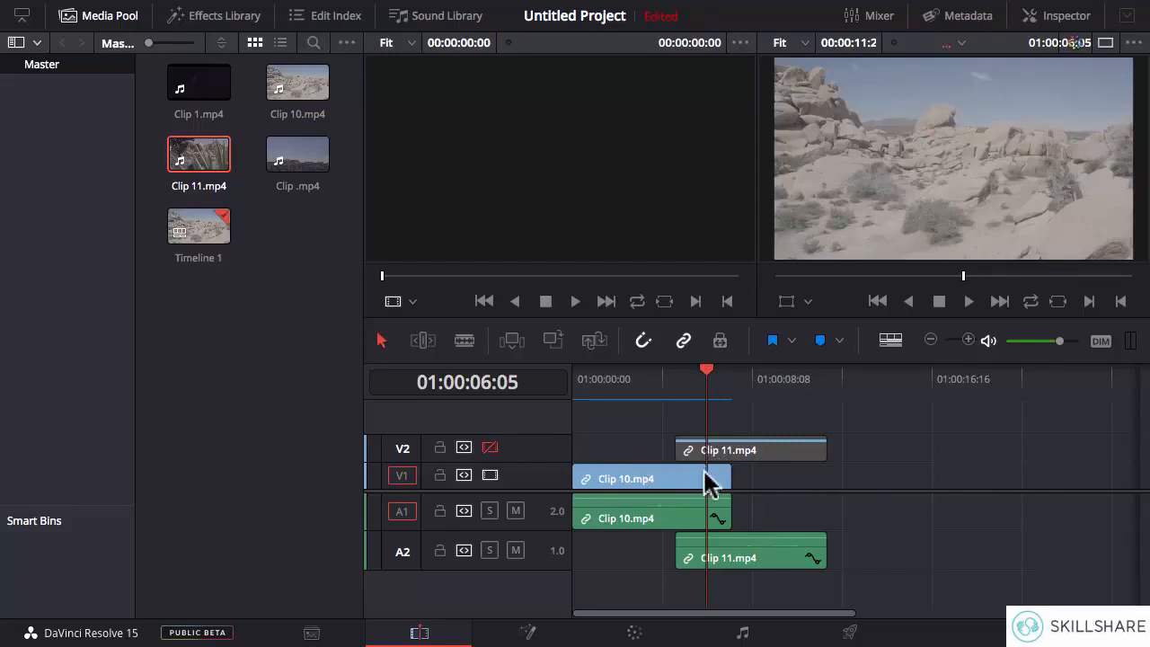
# - Re-enable video track V2, switching it off and on once more to compare the picture
pyautogui.click(490, 448)
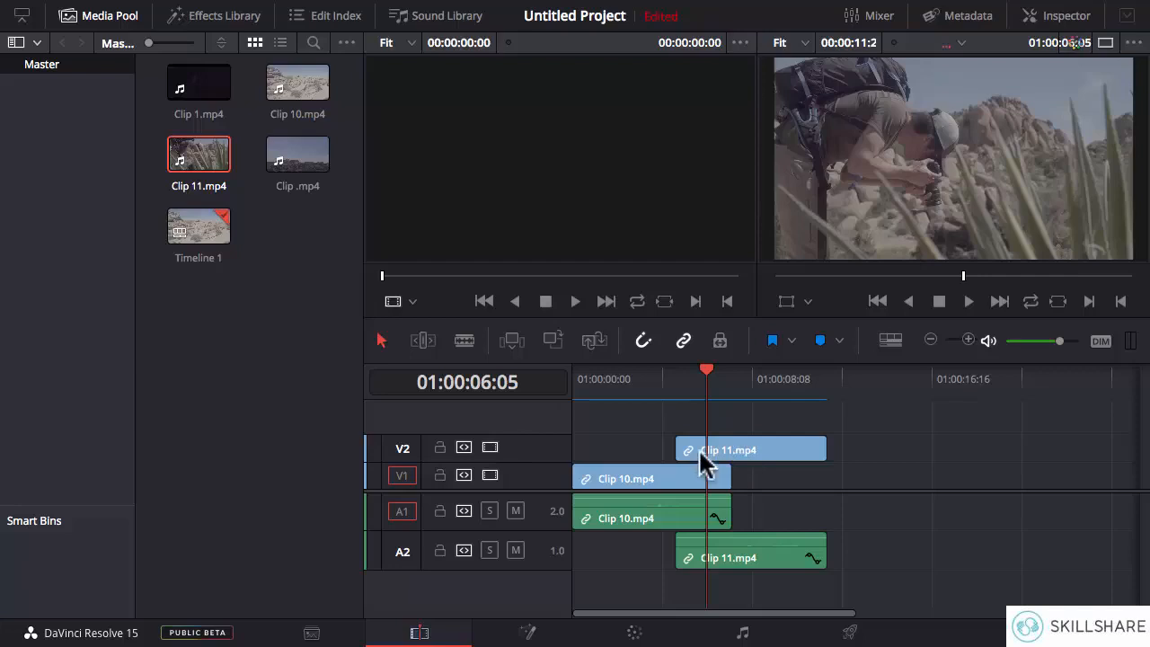
pyautogui.click(490, 447)
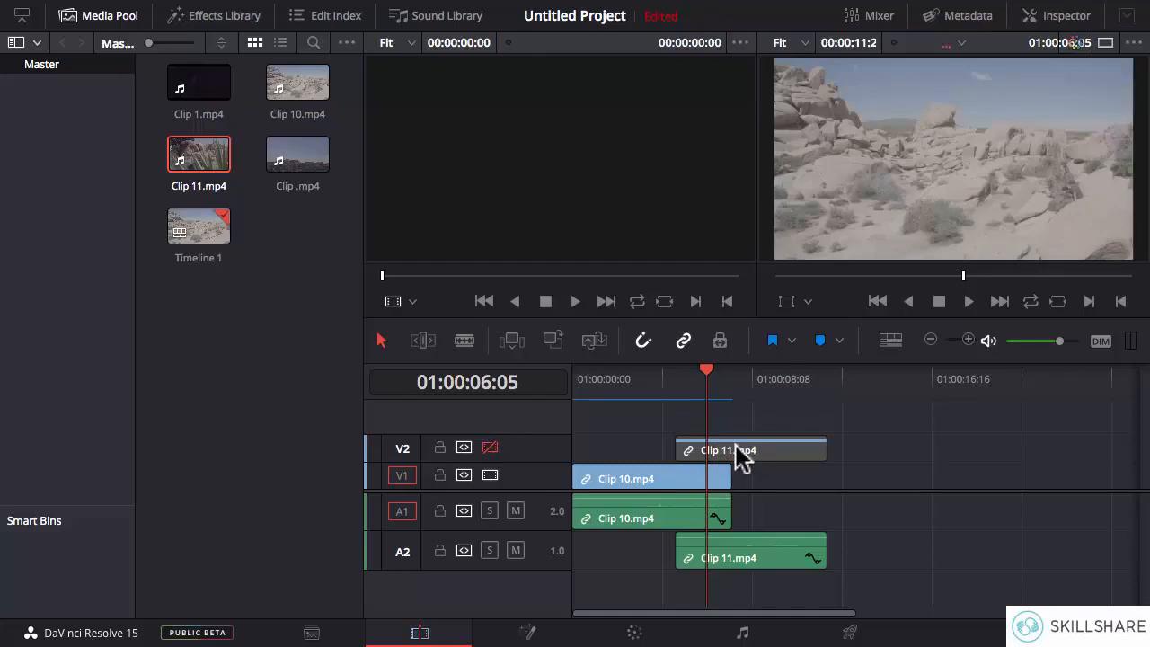
pyautogui.click(490, 448)
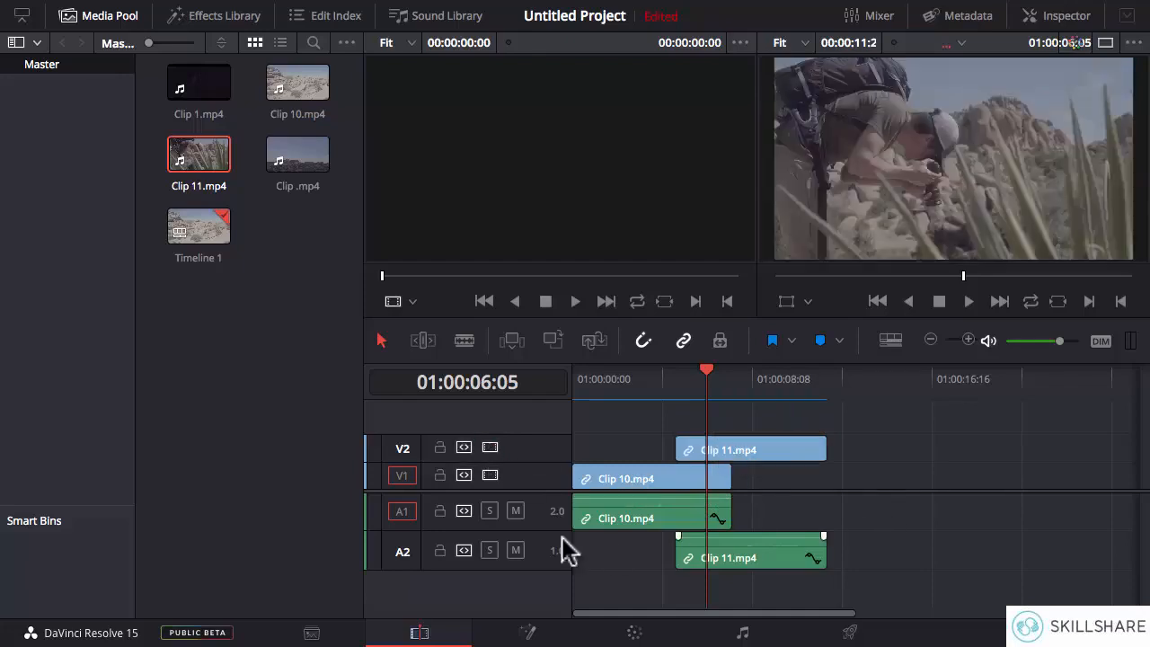
# - Mute audio track A1 and move Clip 11.mp4 onto V1 and A1 directly after Clip 10.mp4
pyautogui.click(515, 510)
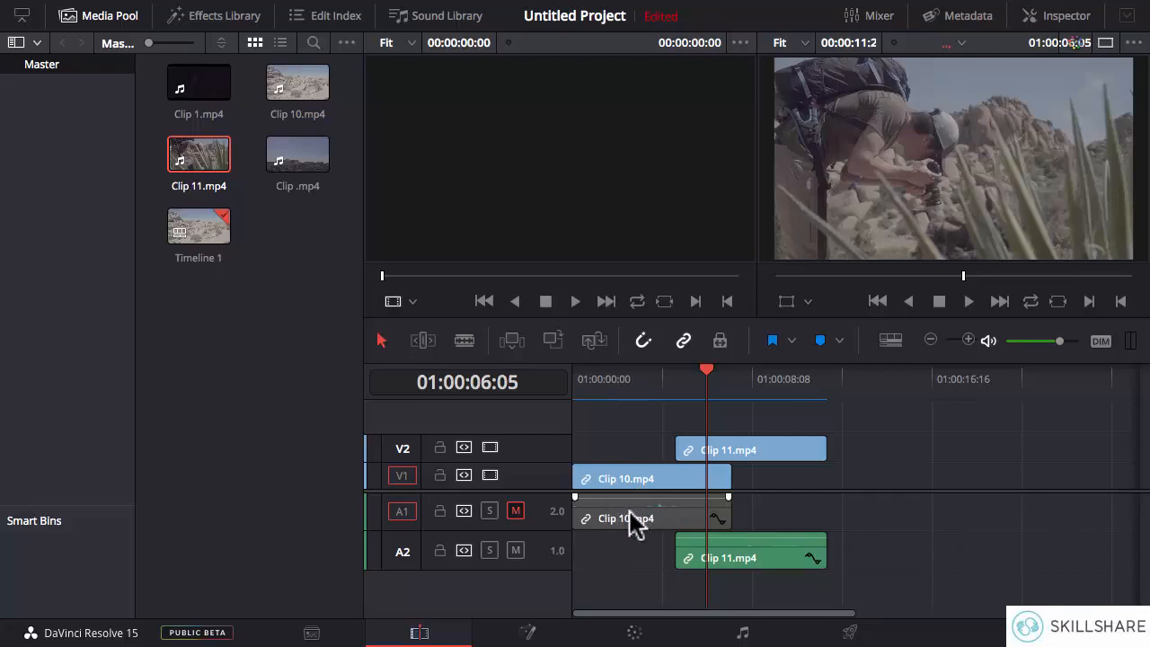
pyautogui.moveTo(765, 565); pyautogui.dragTo(818, 521)
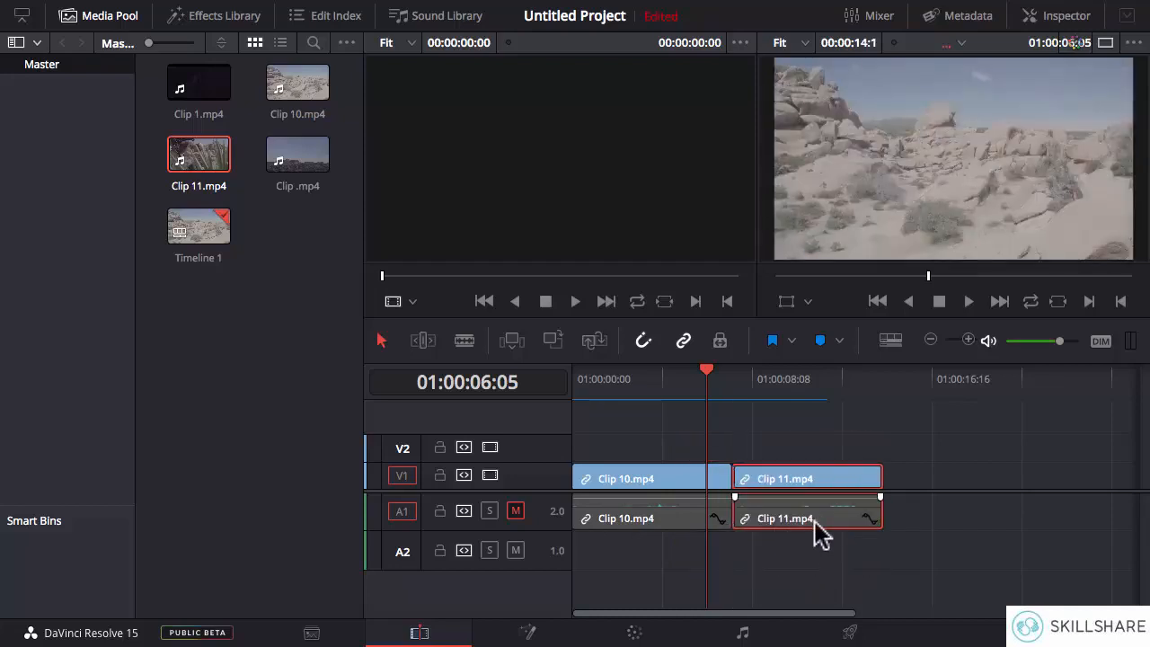
pyautogui.click(898, 566)
# - Play part of the timeline with A1 muted, unmute the track and play on into Clip 11.mp4
pyautogui.moveTo(709, 378); pyautogui.dragTo(653, 384)
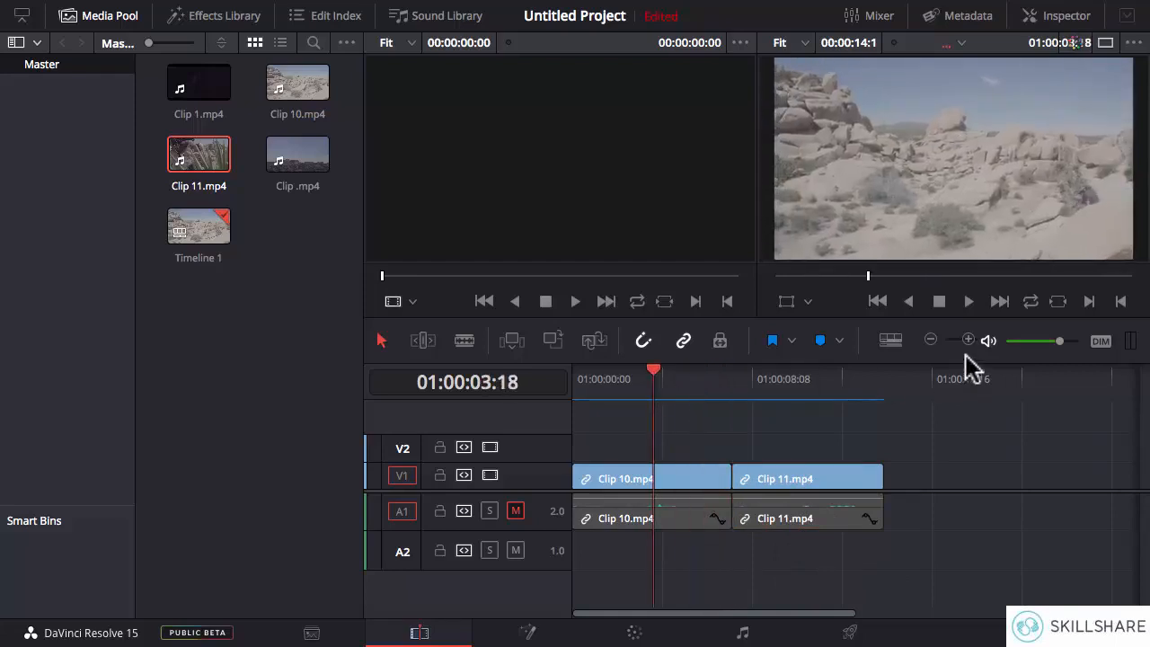
pyautogui.click(939, 302)
pyautogui.click(516, 511)
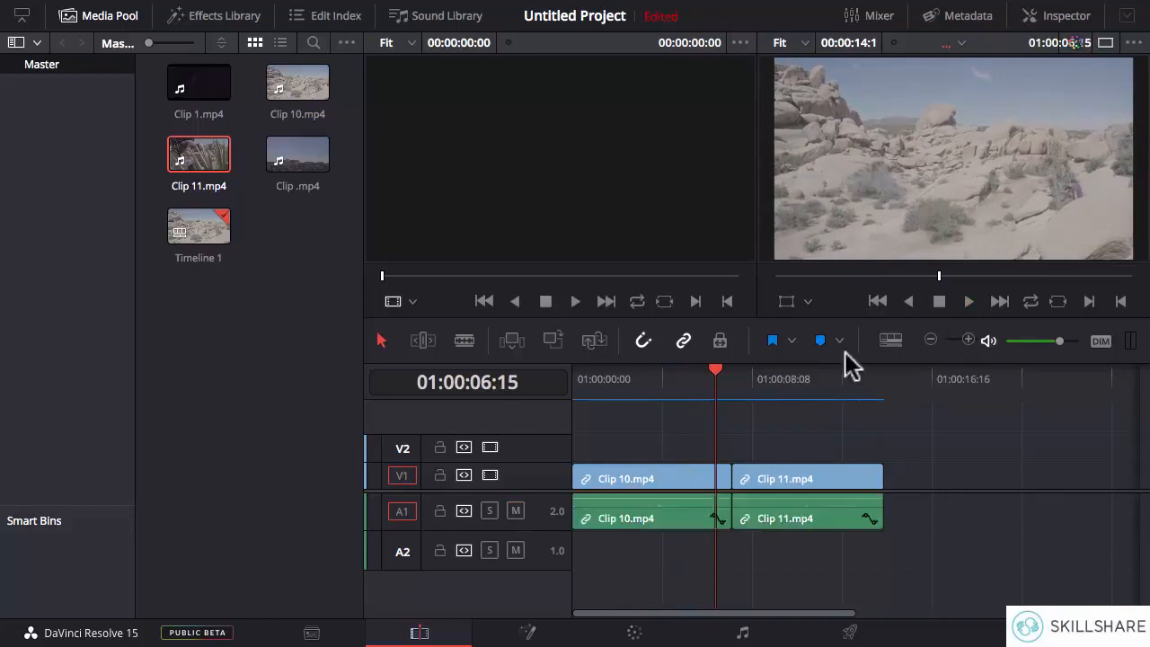
pyautogui.click(970, 303)
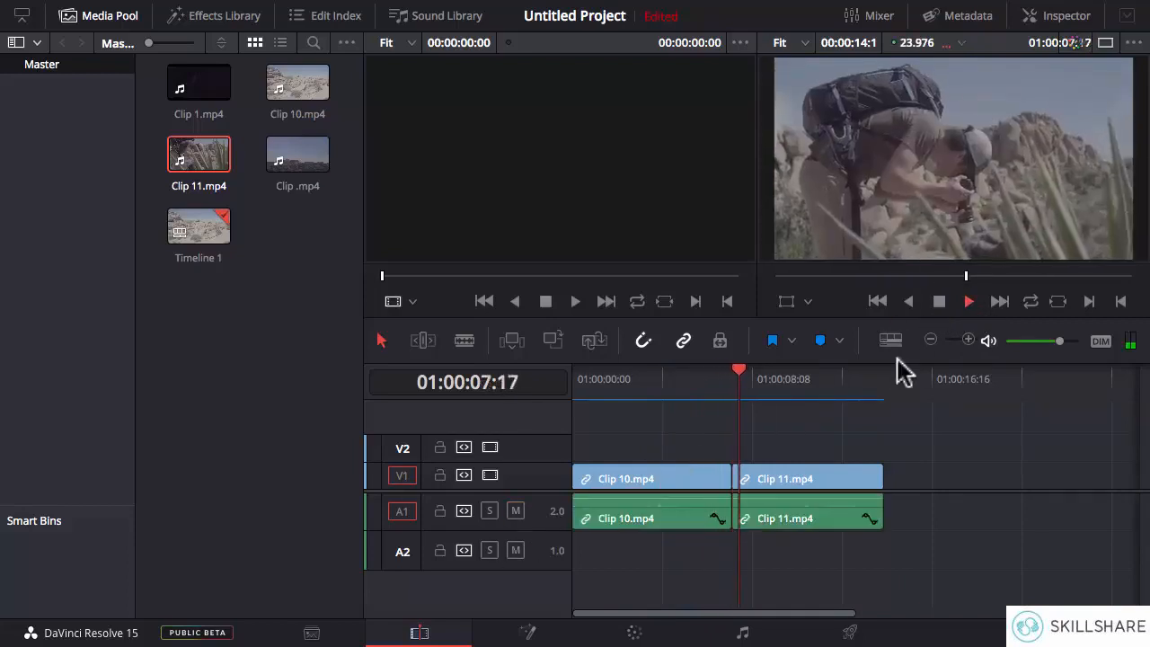
pyautogui.click(938, 302)
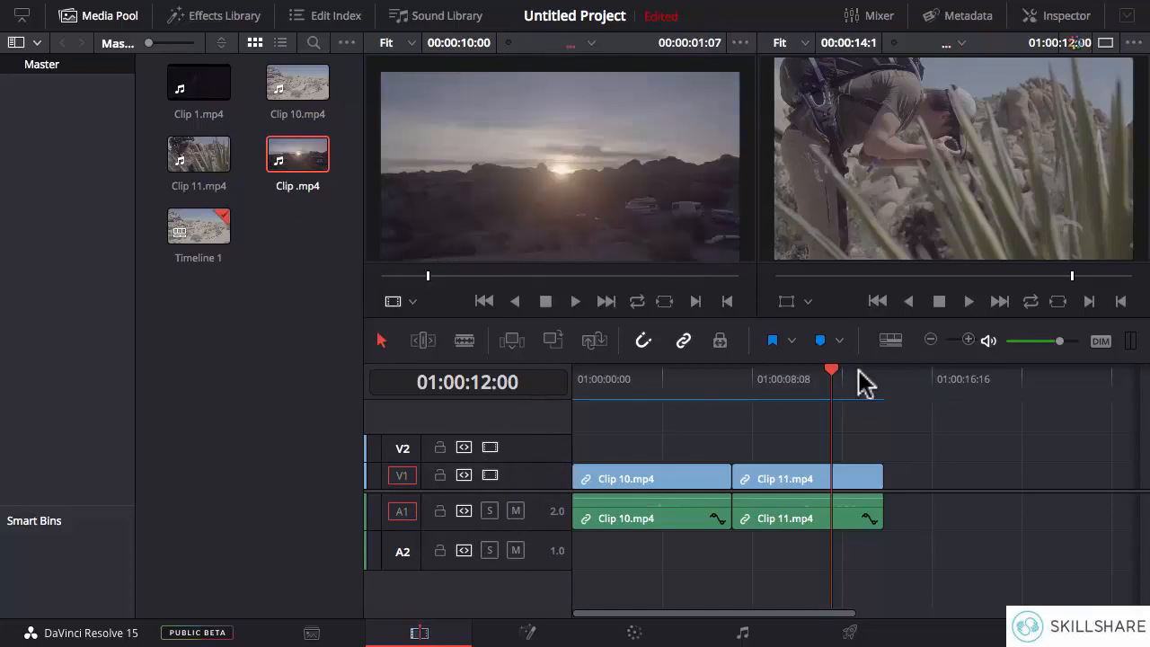
# - Edit Clip .mp4 from the source viewer onto V1 and A1 at 01:00:14:11, and undo the edit
pyautogui.moveTo(828, 377); pyautogui.dragTo(884, 379)
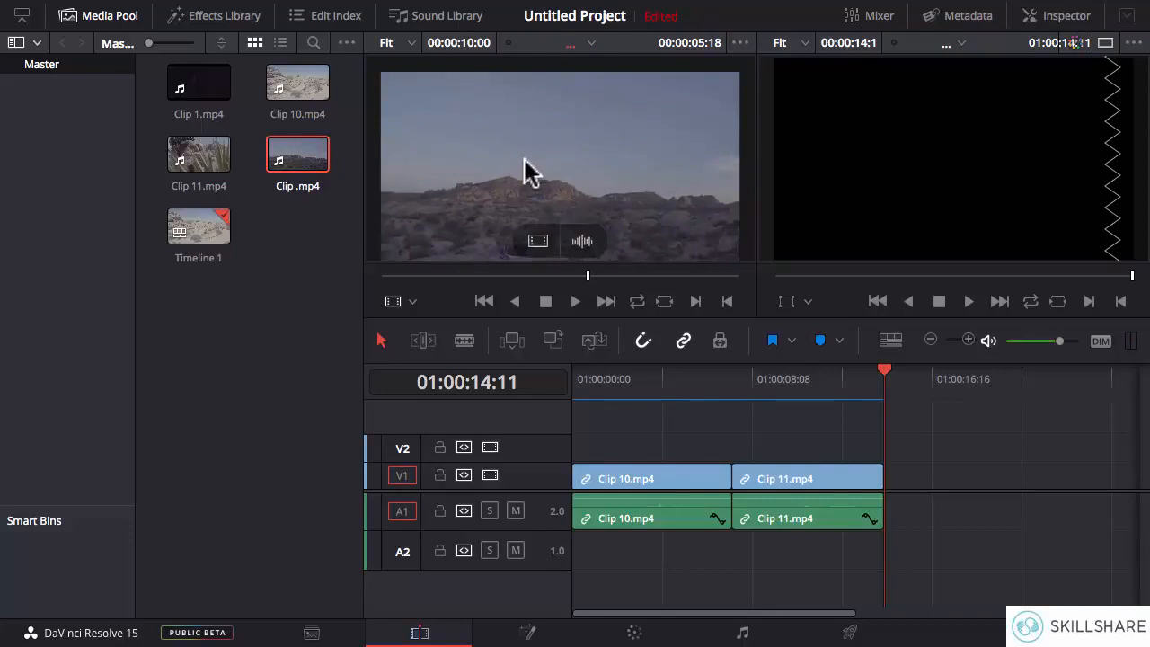
pyautogui.moveTo(523, 154); pyautogui.dragTo(1053, 74)
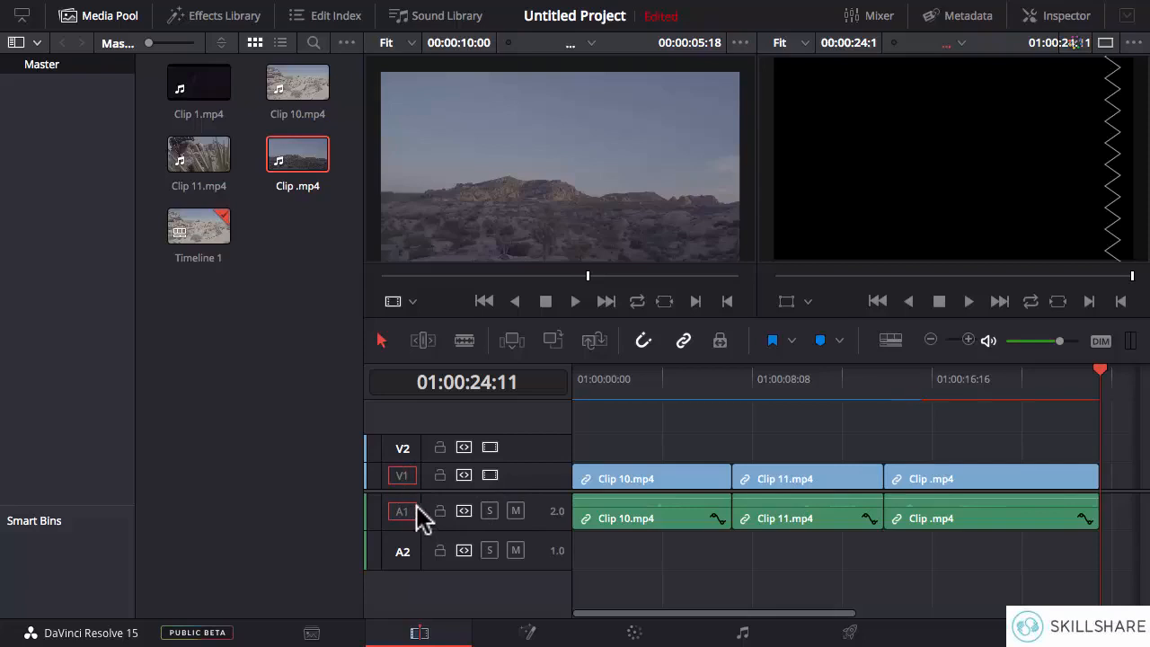
pyautogui.hotkey('ctrl', 'z')
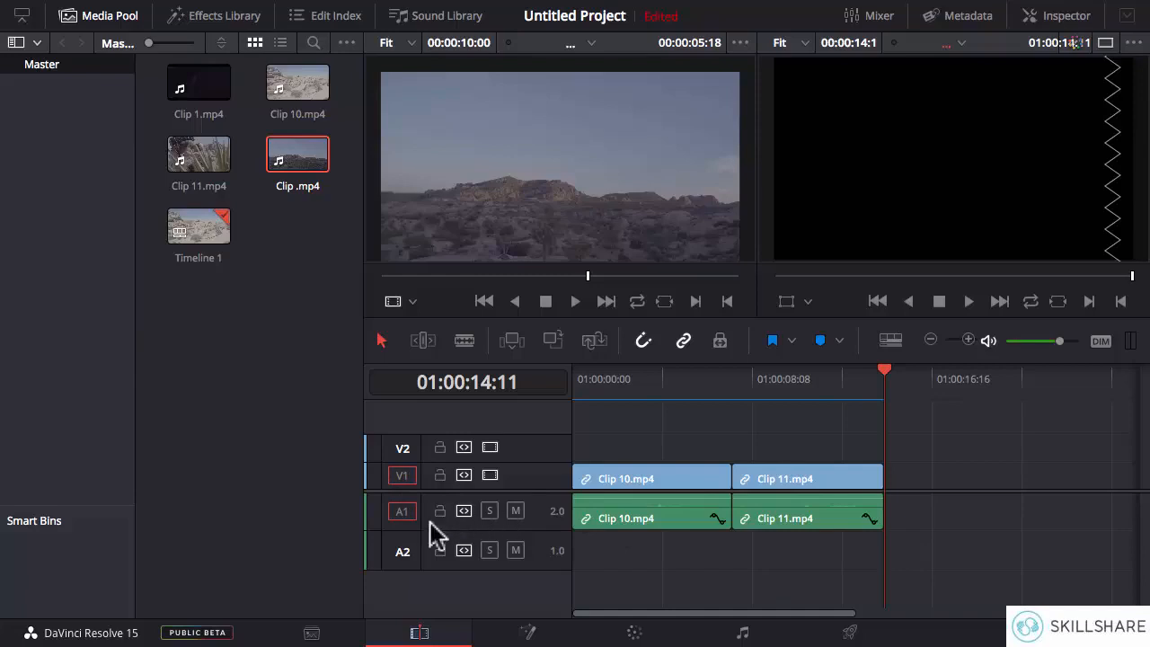
# - Set V2 and A2 as the destination tracks and edit Clip .mp4 into the timeline at 01:00:14:11
pyautogui.click(402, 448)
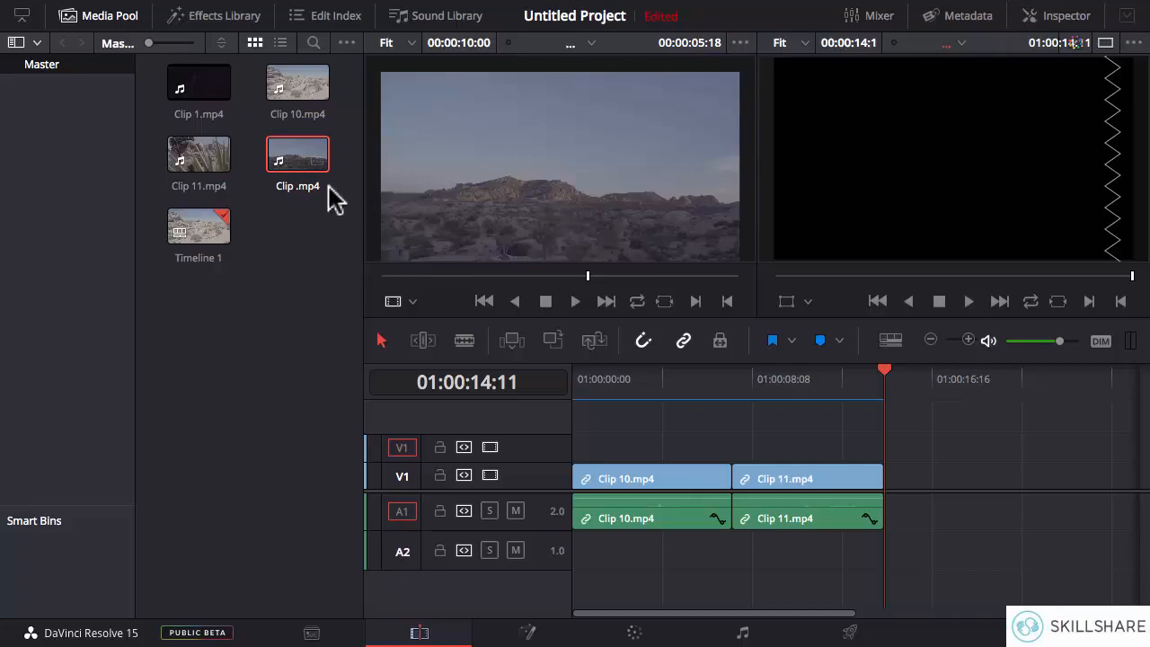
pyautogui.click(403, 557)
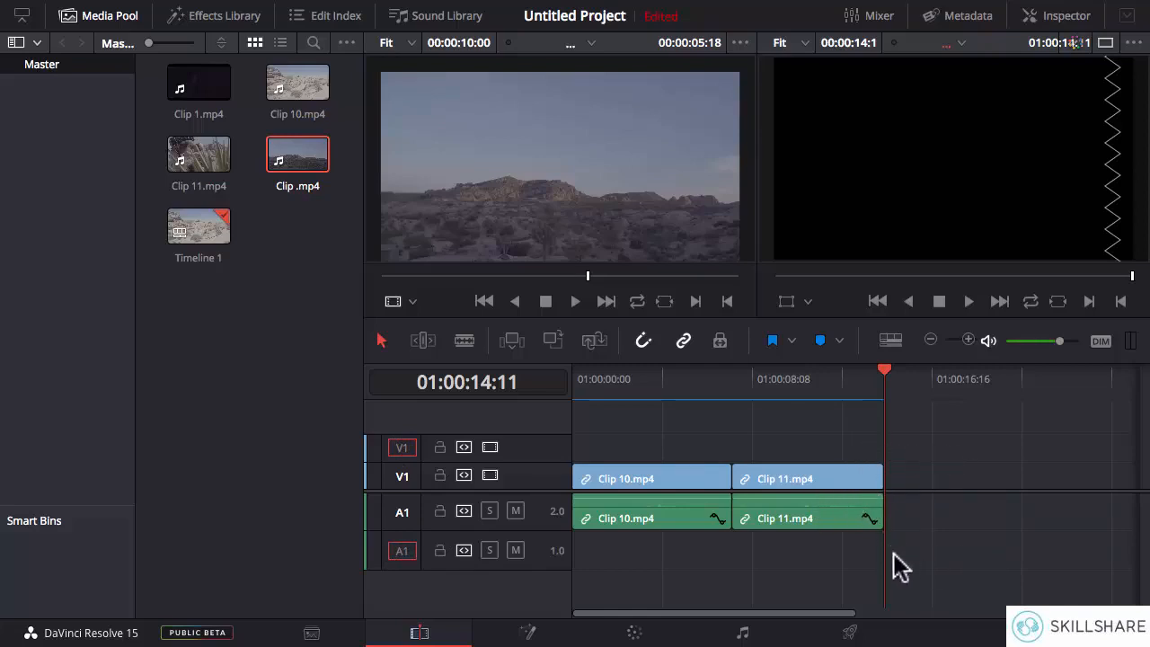
pyautogui.moveTo(544, 175)
pyautogui.moveTo(544, 171); pyautogui.dragTo(1064, 85)
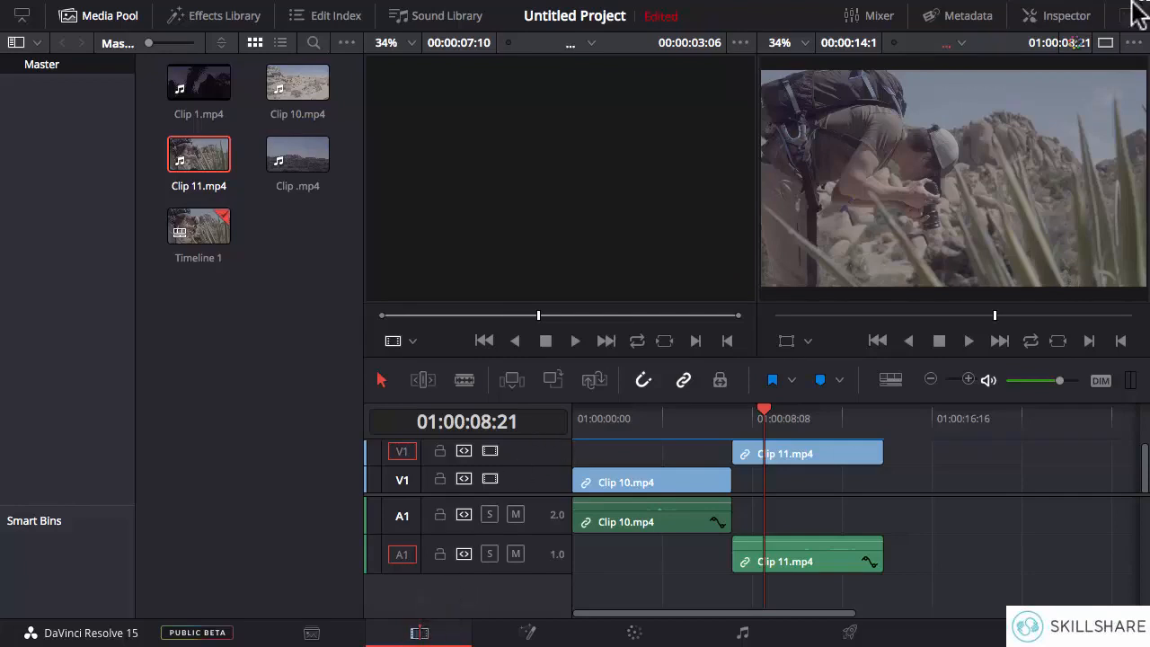
# - Open the Inspector, view the properties of Clip 11.mp4 on the timeline and deselect the clip
pyautogui.click(1064, 18)
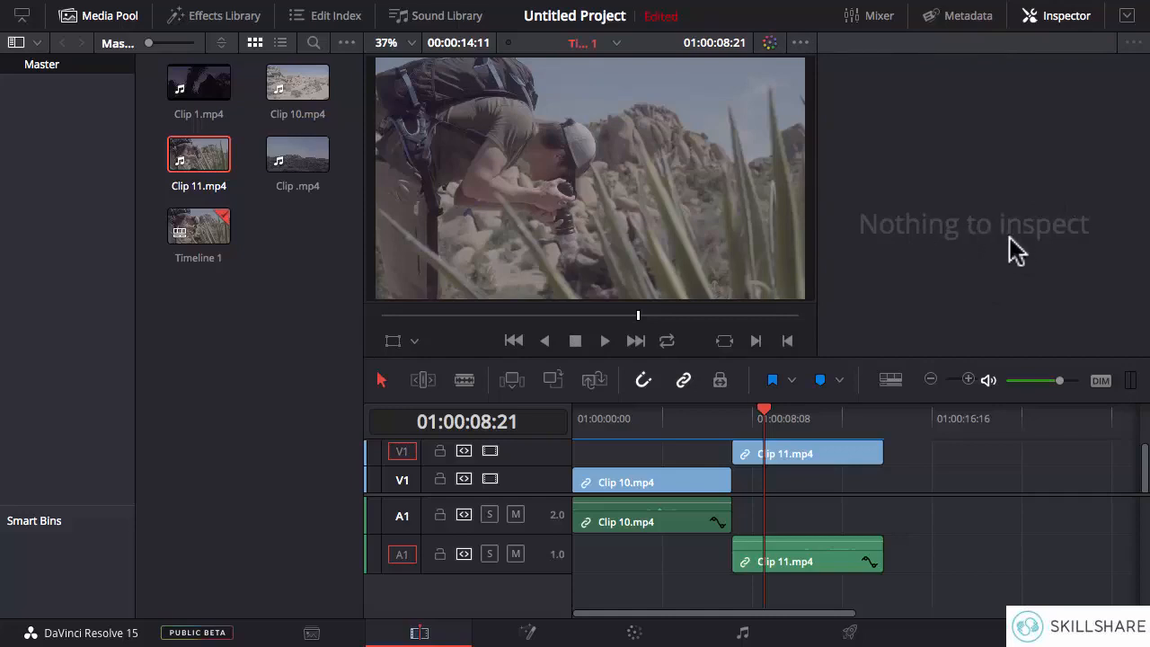
pyautogui.click(830, 458)
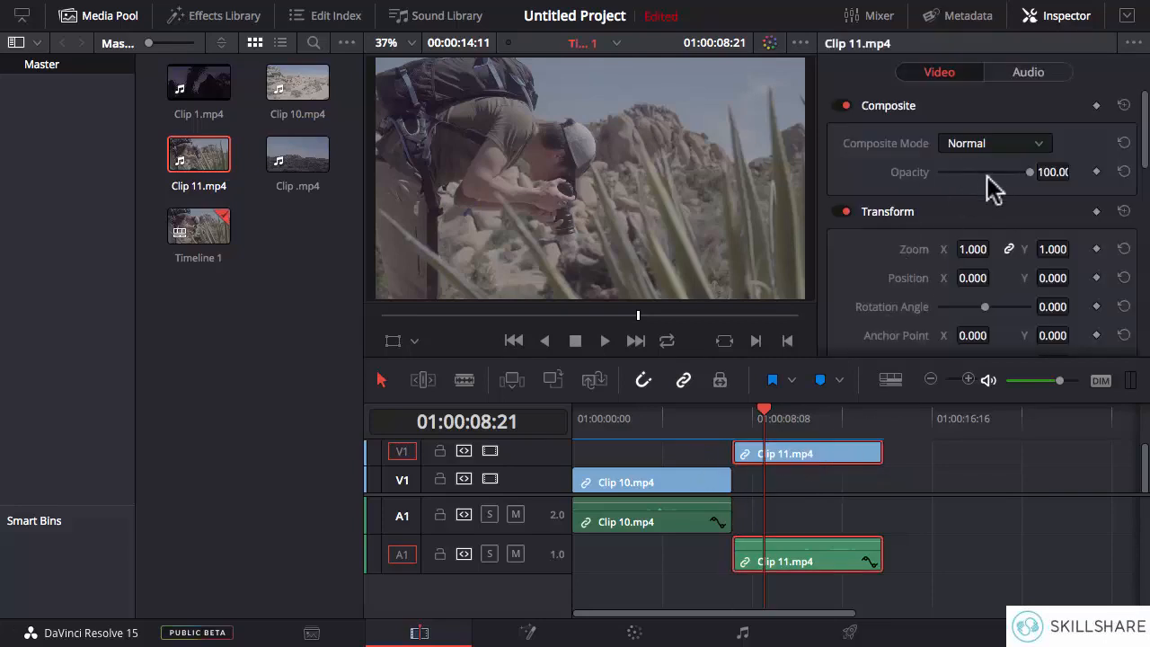
pyautogui.click(809, 486)
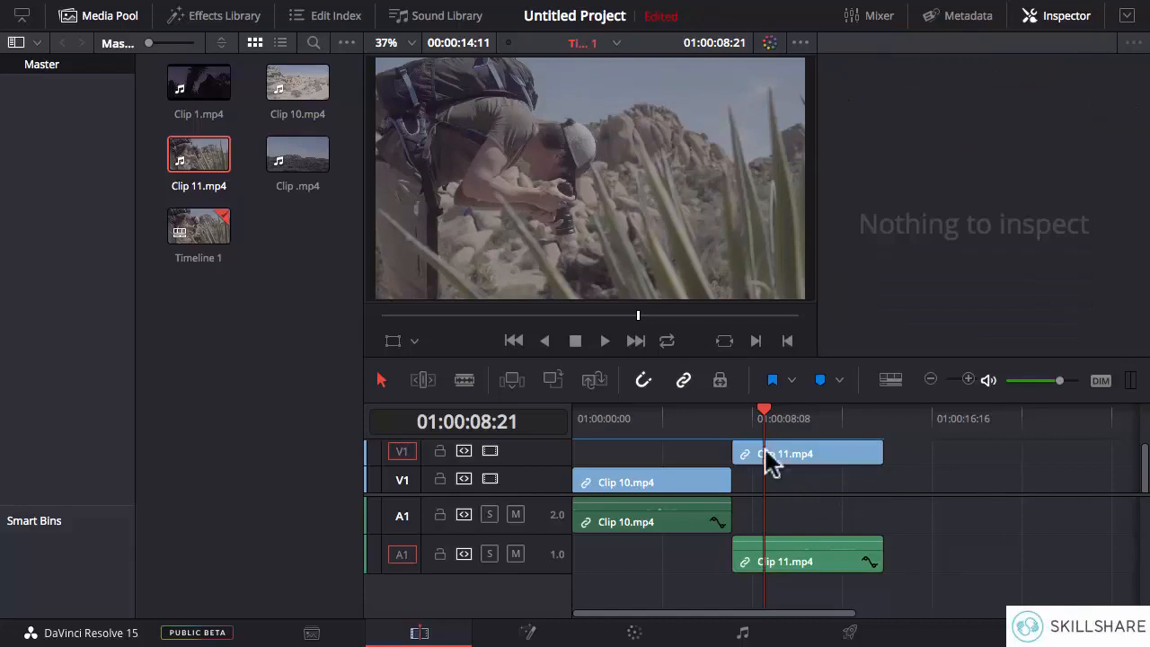
# - Select Clip 10.mp4, Clip 1.mp4, Clip 11.mp4 and Clip .mp4 in the media pool to check the Inspector for each
pyautogui.click(295, 91)
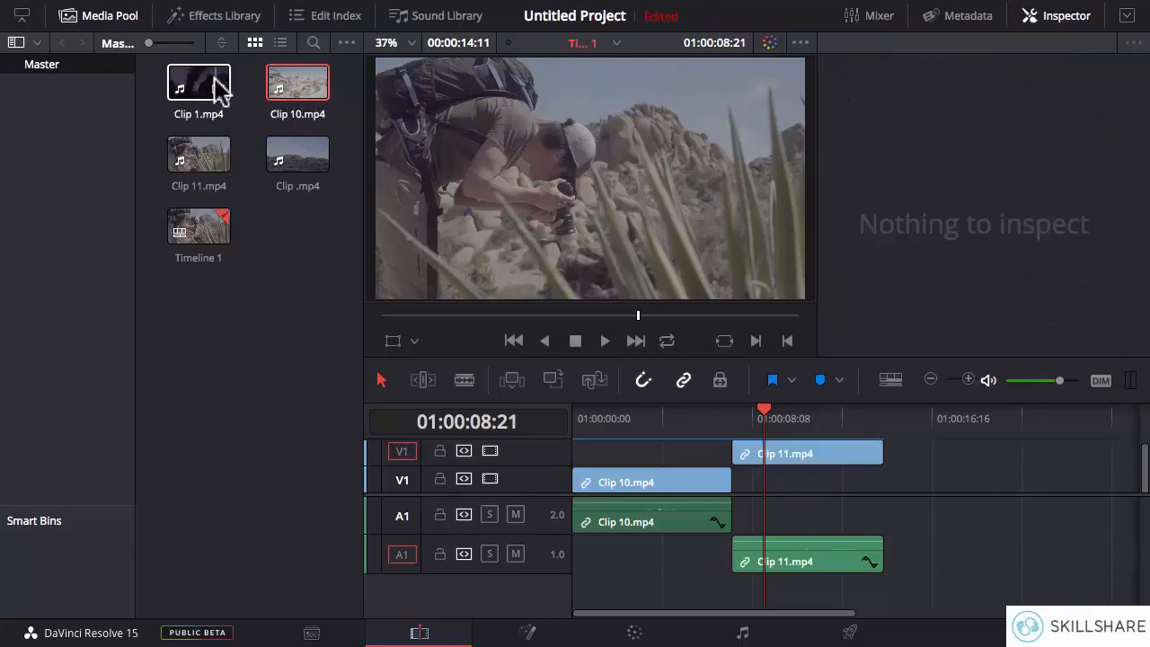
pyautogui.click(219, 90)
pyautogui.click(220, 173)
pyautogui.click(296, 166)
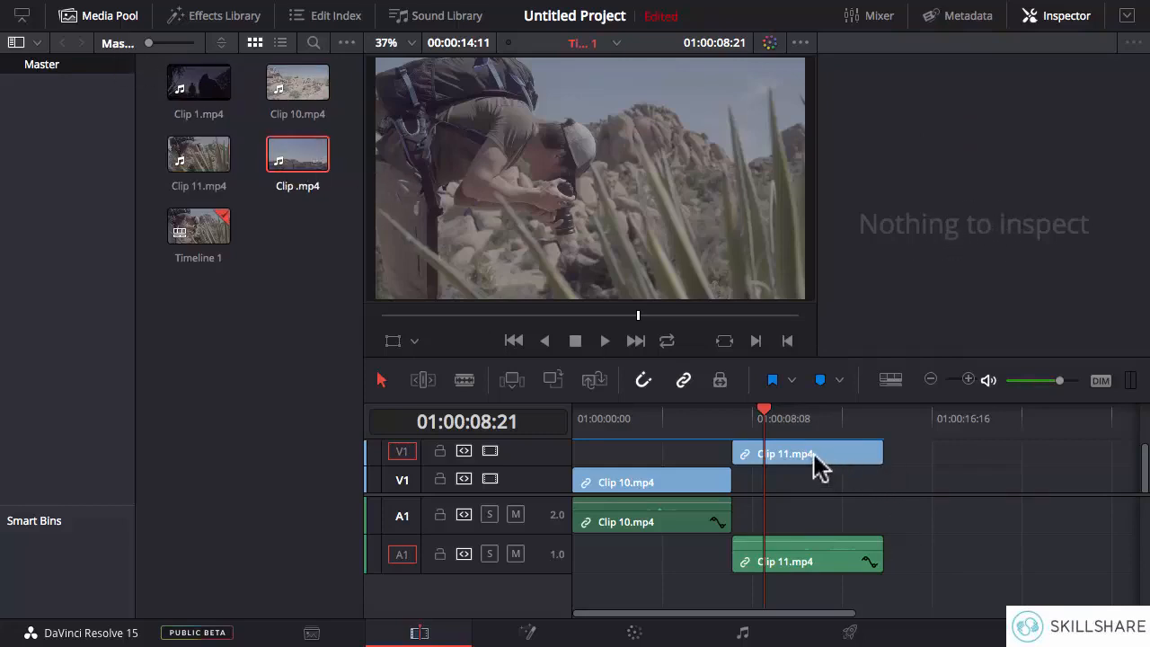
# - Inspect Clip 10.mp4 on the timeline, and review the video and audio properties of Clip 11.mp4
pyautogui.click(661, 495)
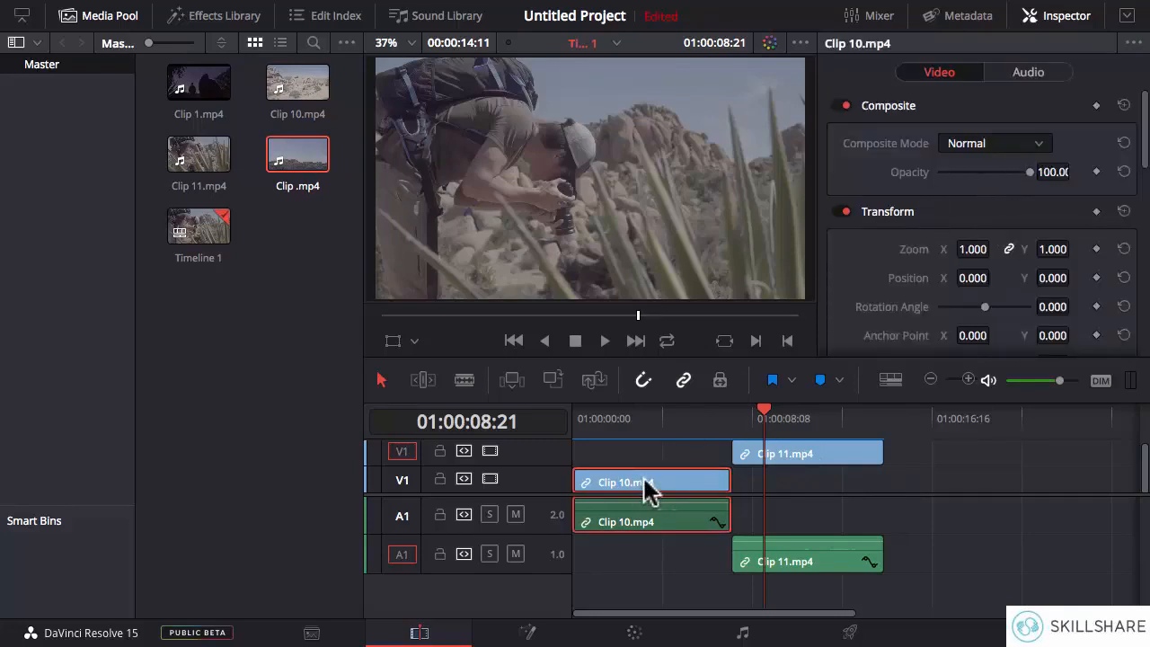
pyautogui.click(819, 461)
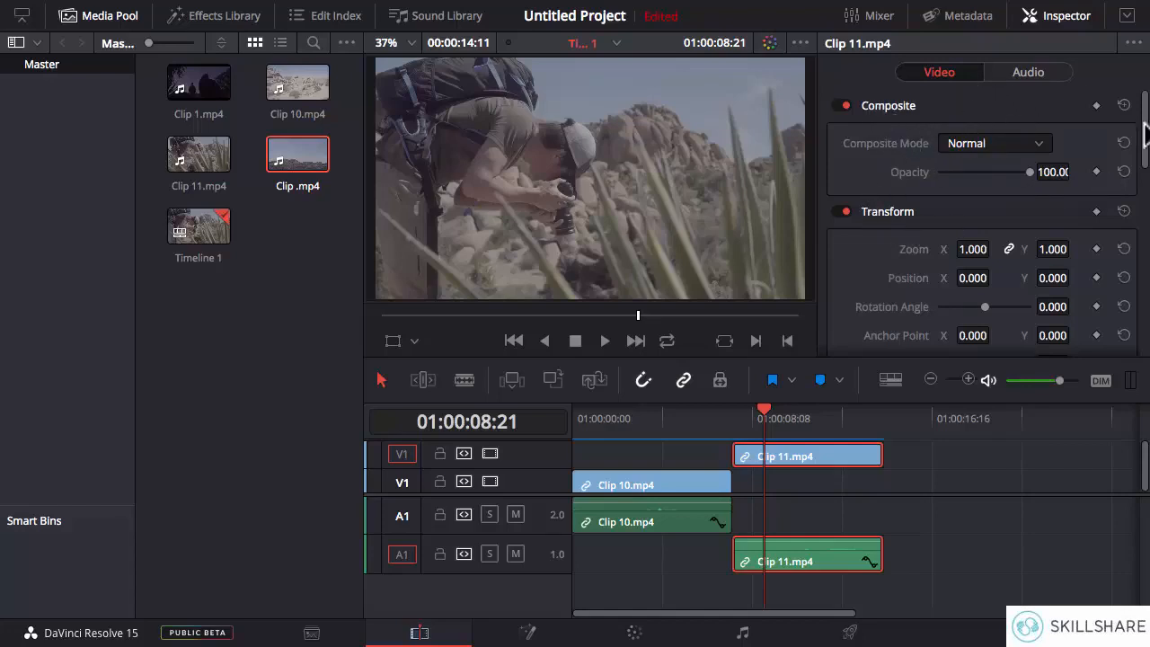
pyautogui.moveTo(1146, 133)
pyautogui.mouseDown()
pyautogui.moveTo(1144, 331)
pyautogui.moveTo(1146, 117)
pyautogui.mouseUp()
pyautogui.click(1024, 73)
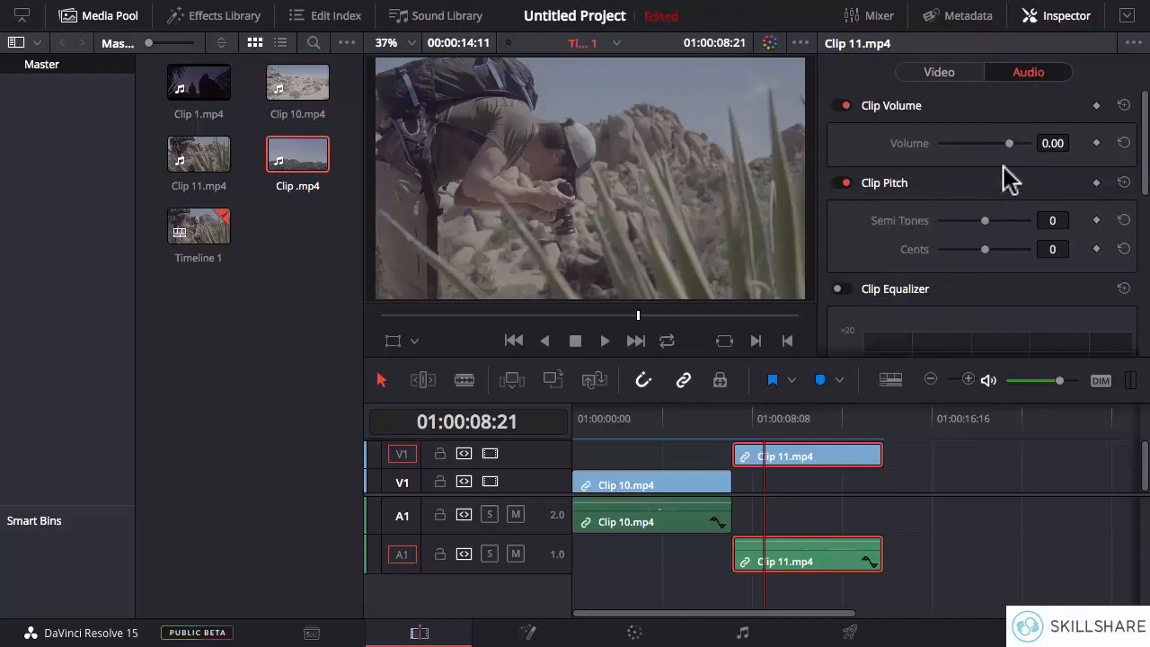
pyautogui.click(949, 76)
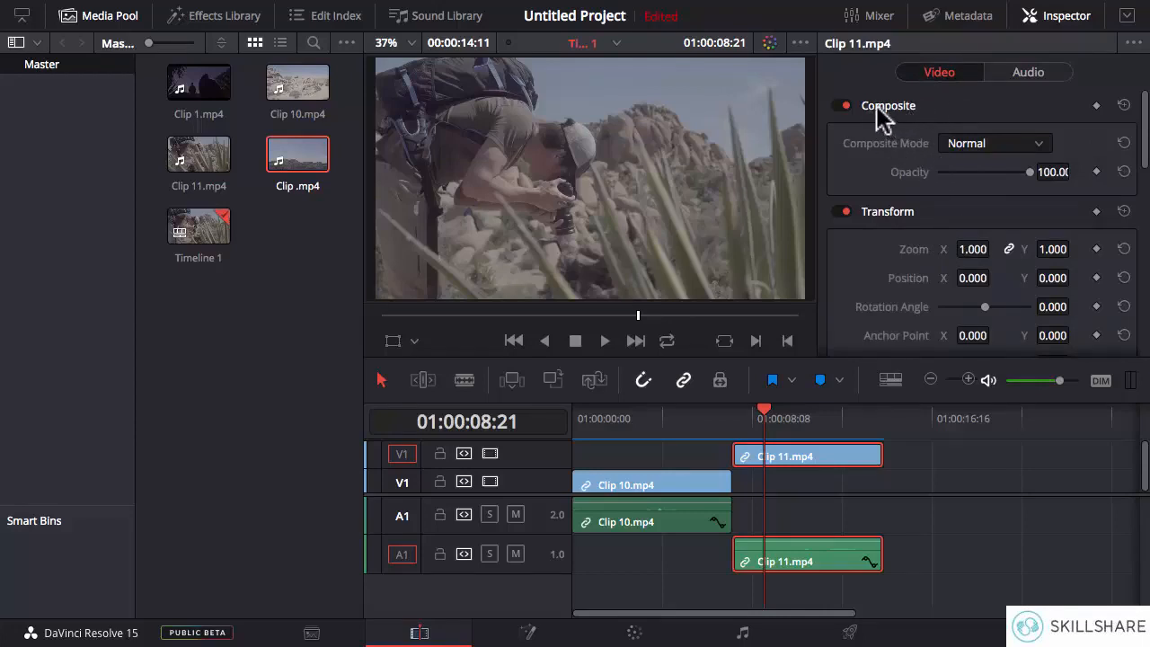
# - Look through the composite modes available for Clip 11.mp4 and leave the mode at Normal
pyautogui.click(995, 151)
pyautogui.click(1003, 154)
pyautogui.click(1010, 158)
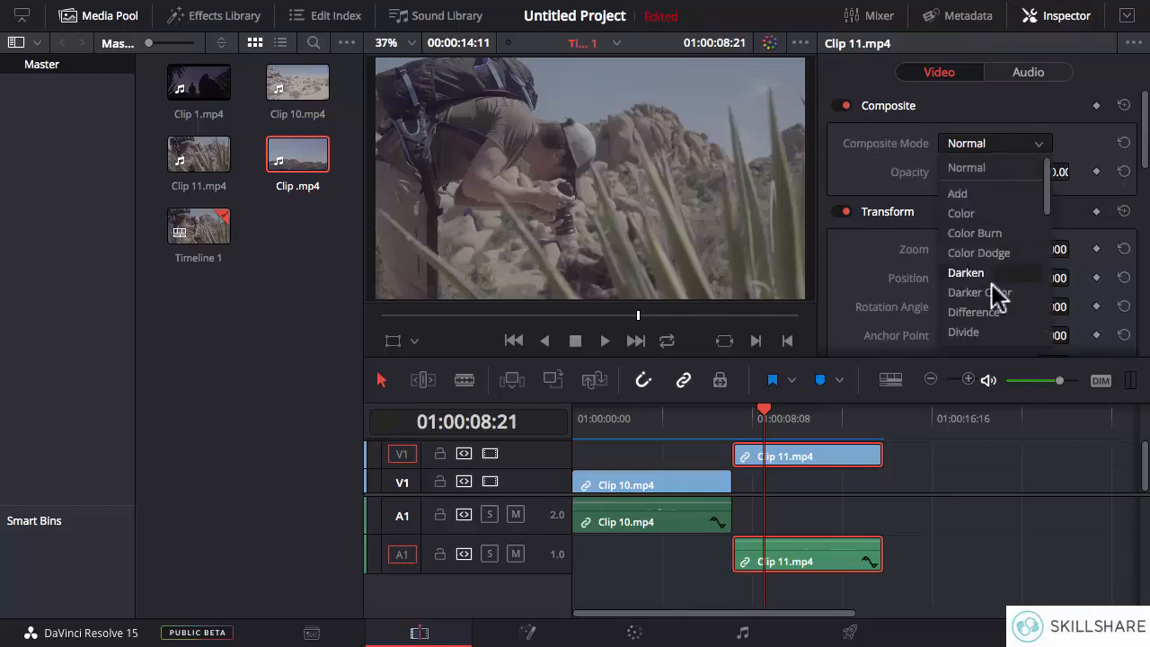
pyautogui.click(938, 176)
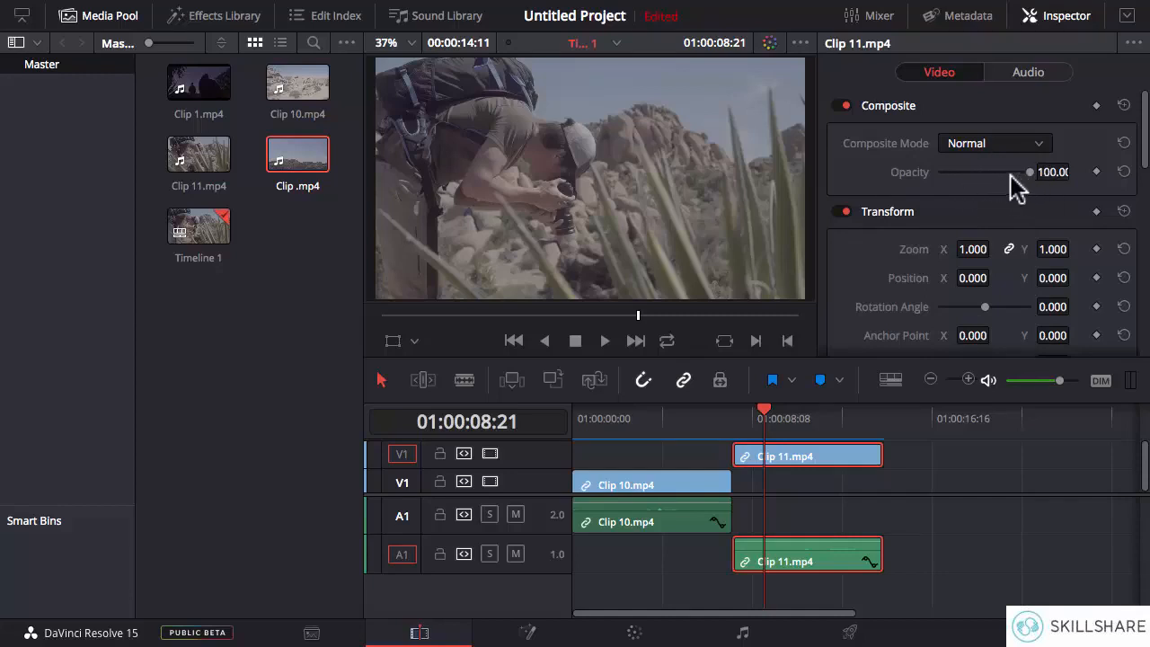
# - Move Clip 11.mp4 earlier so it overlaps the end of Clip 10.mp4, and place the playhead at 01:00:06:14
pyautogui.moveTo(809, 452); pyautogui.dragTo(773, 449)
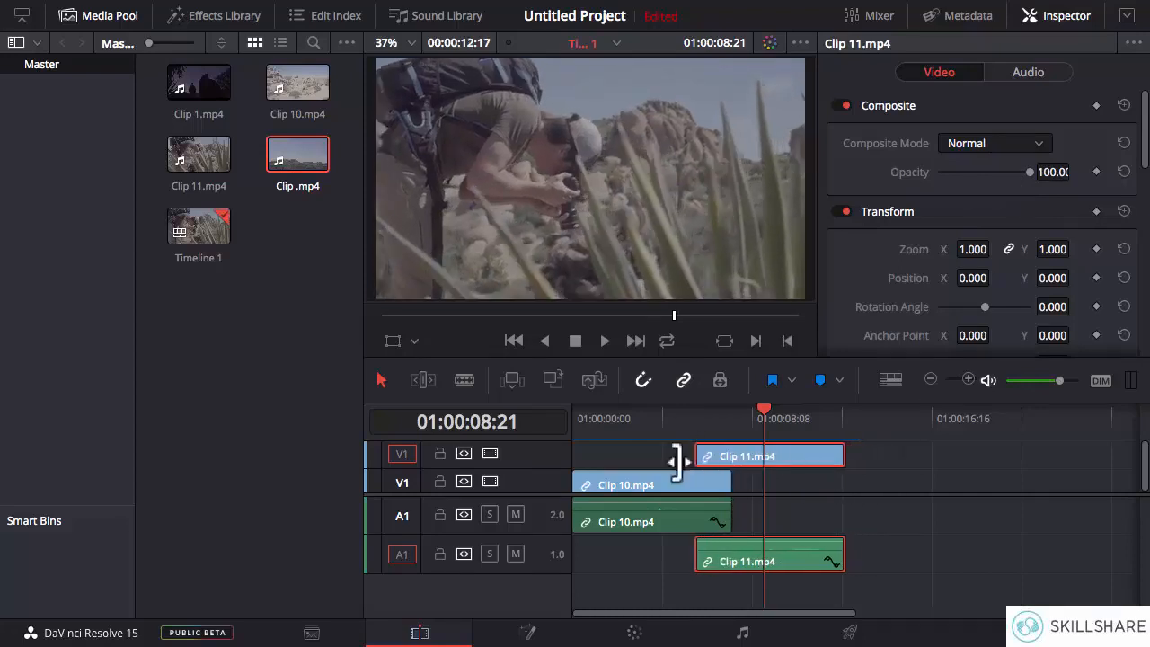
pyautogui.click(714, 418)
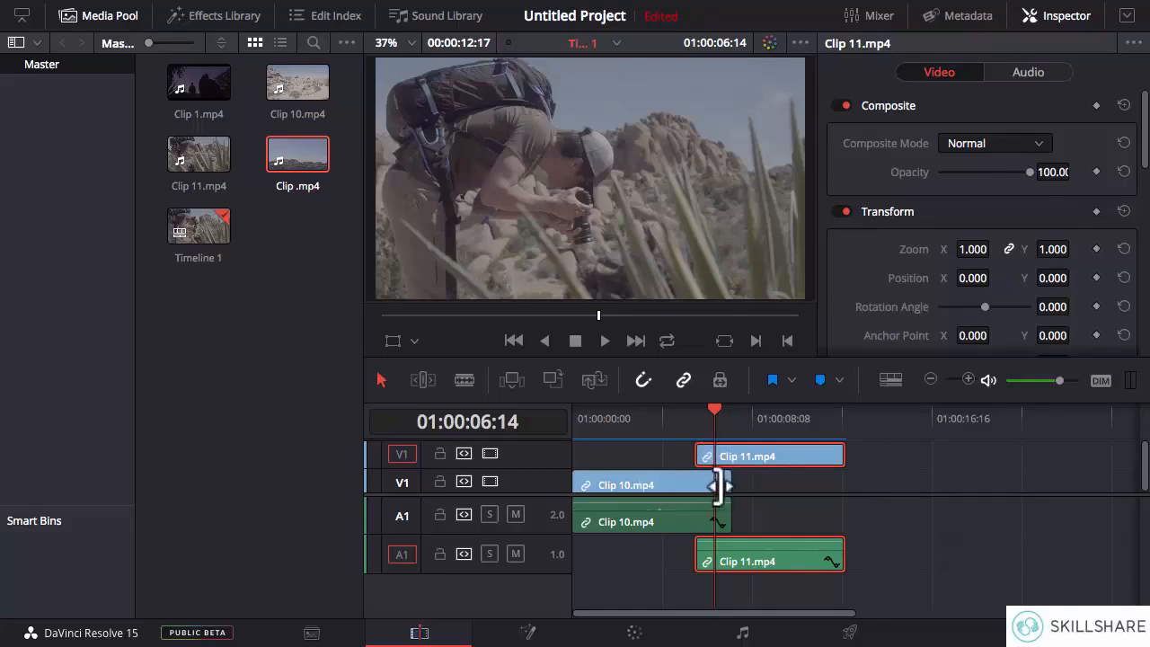
# - Lower the opacity of Clip 11.mp4 to 0.00 and raise it back to 100.00
pyautogui.moveTo(1029, 172); pyautogui.dragTo(940, 174)
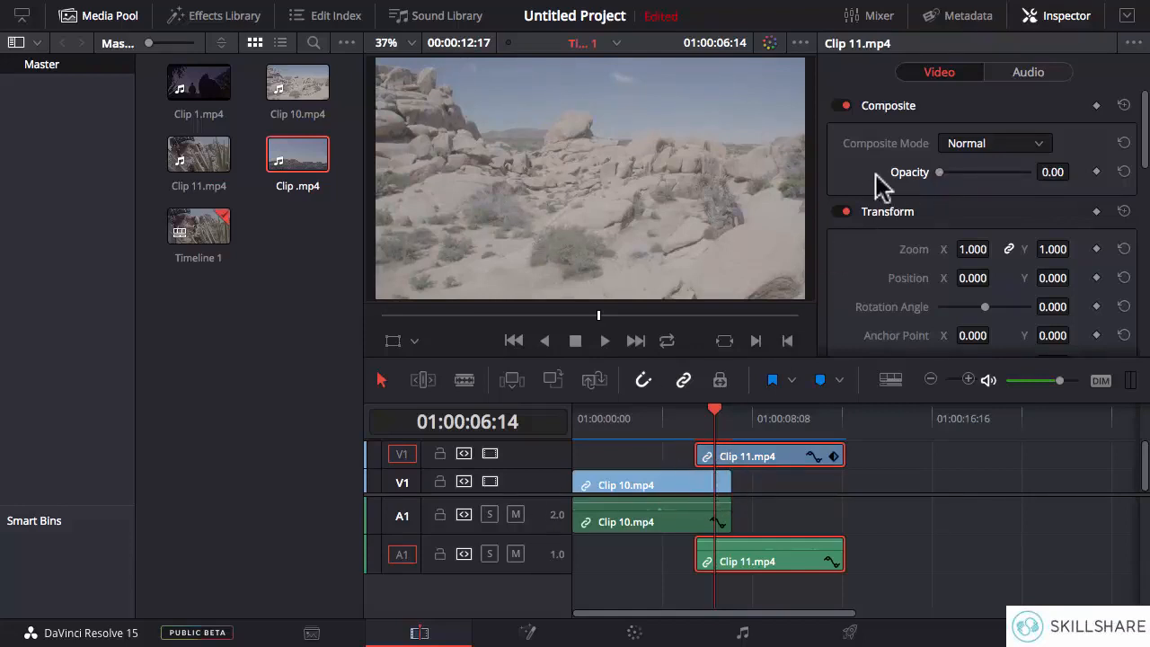
pyautogui.moveTo(943, 172); pyautogui.dragTo(1034, 175)
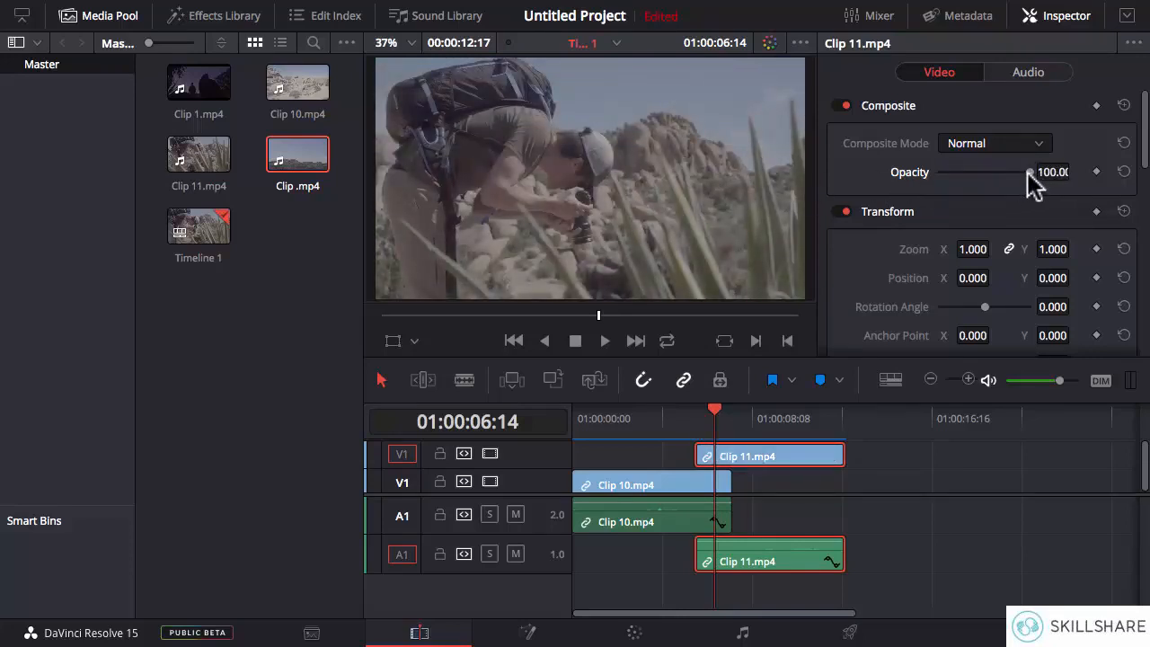
pyautogui.moveTo(1028, 173)
pyautogui.mouseDown()
pyautogui.moveTo(932, 174)
pyautogui.moveTo(1031, 173)
pyautogui.mouseUp()
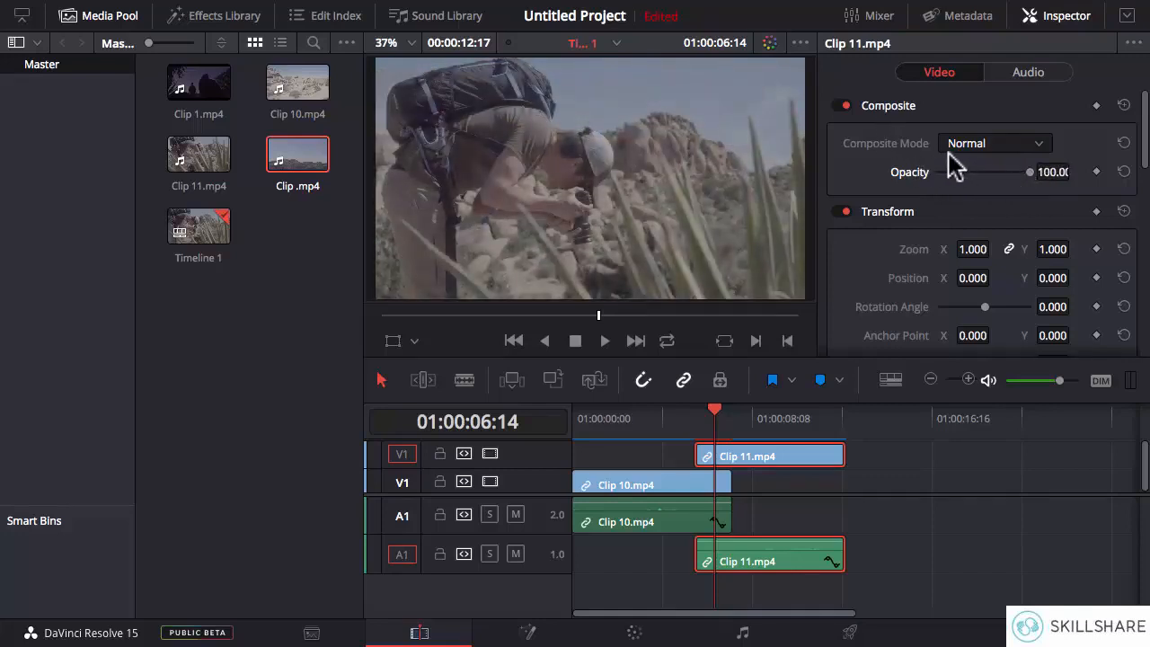
pyautogui.click(976, 145)
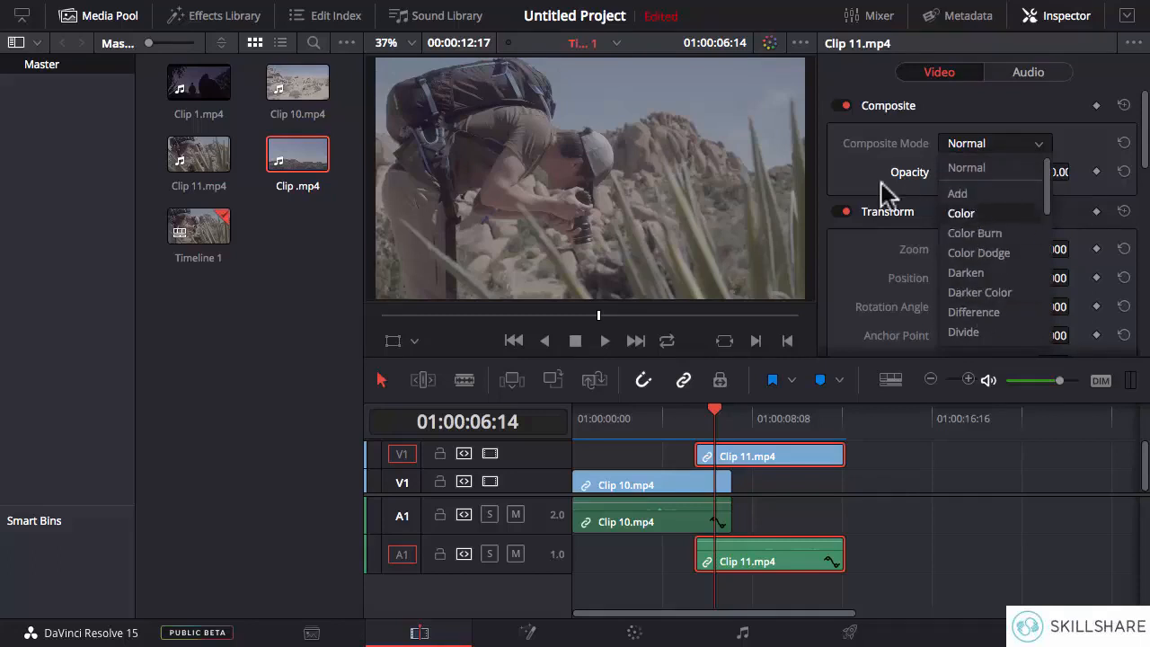
pyautogui.click(879, 216)
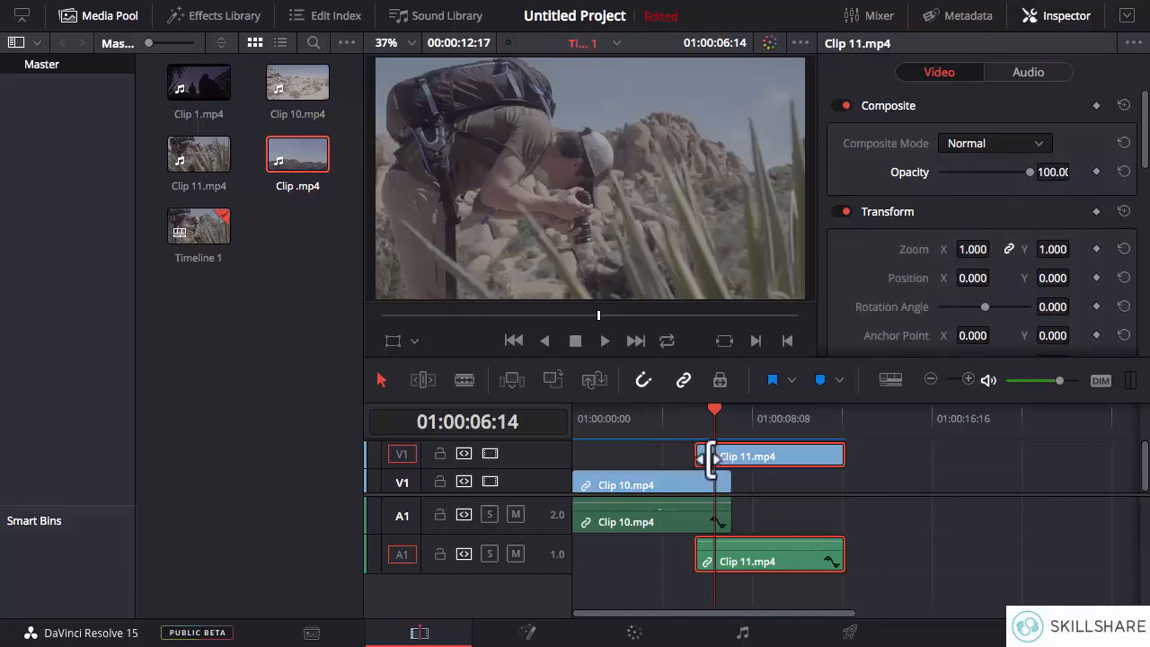
pyautogui.moveTo(713, 415); pyautogui.dragTo(719, 474)
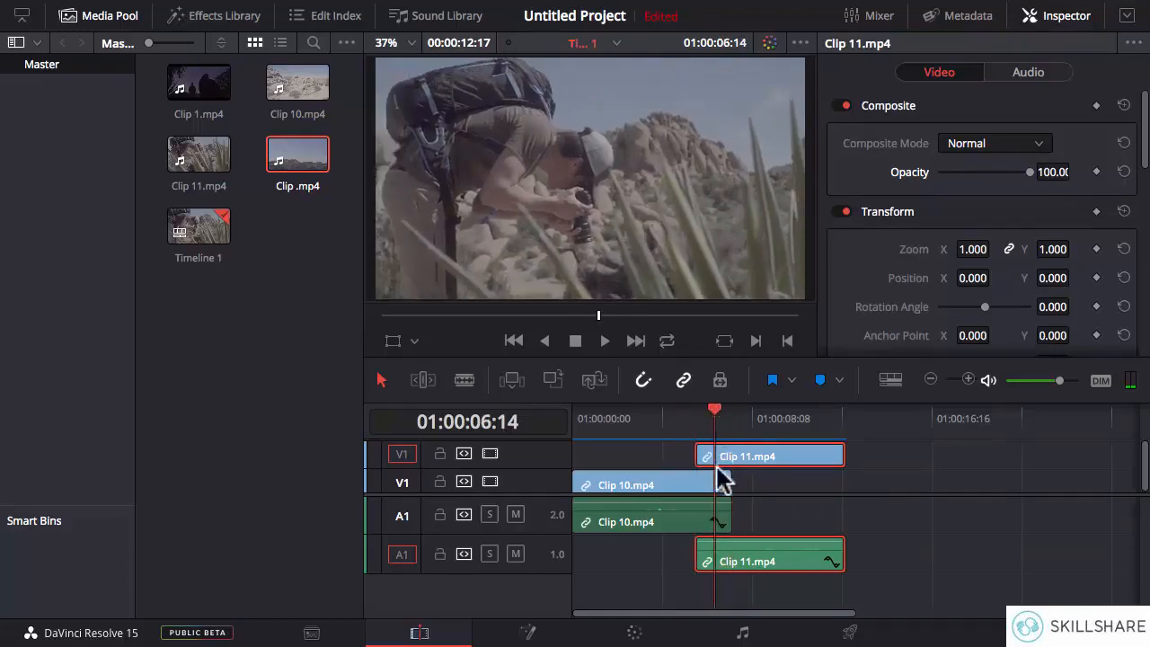
# - Try the composite modes Add, Color, Color Dodge and Difference on Clip 11.mp4, one after another
pyautogui.click(994, 147)
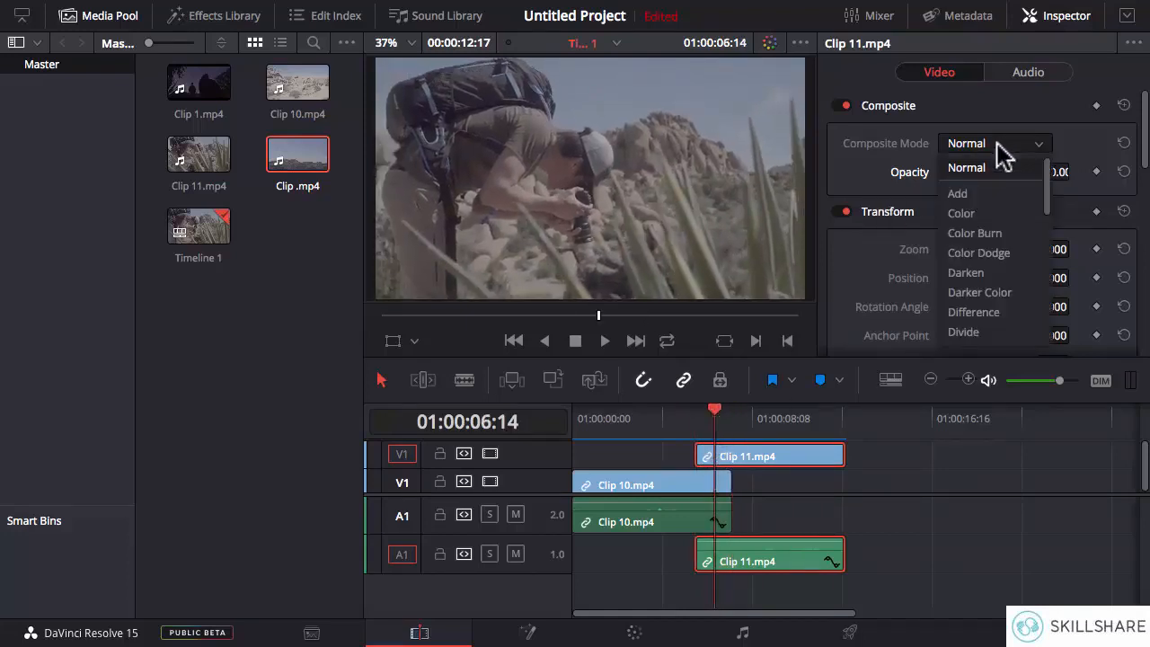
pyautogui.click(994, 192)
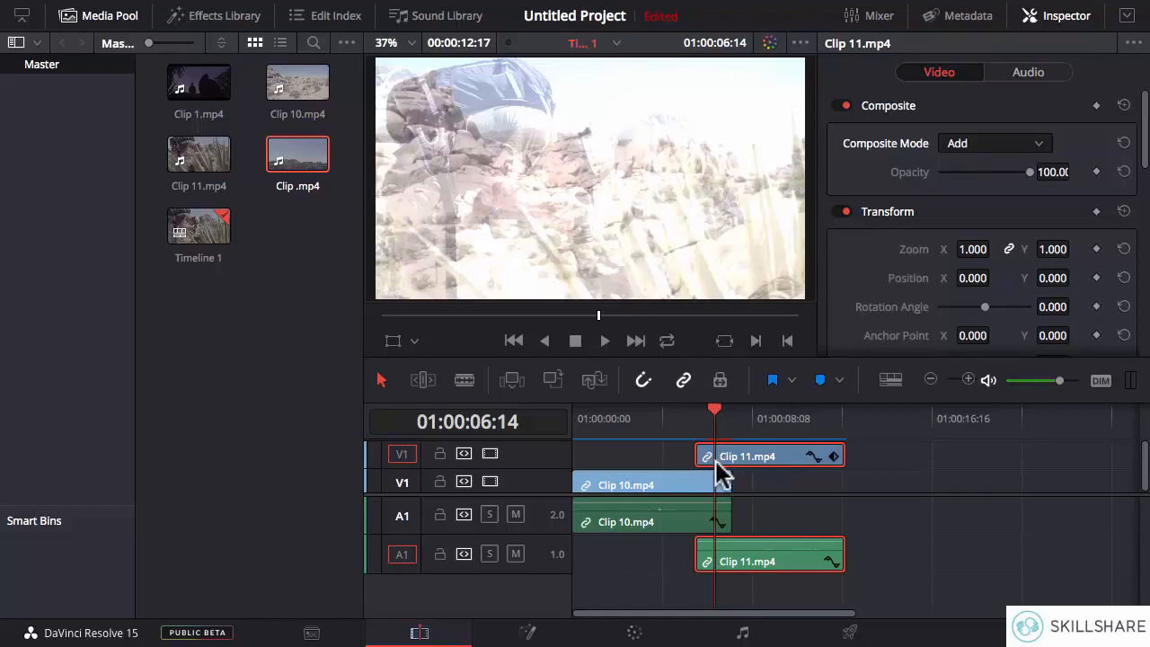
pyautogui.click(975, 146)
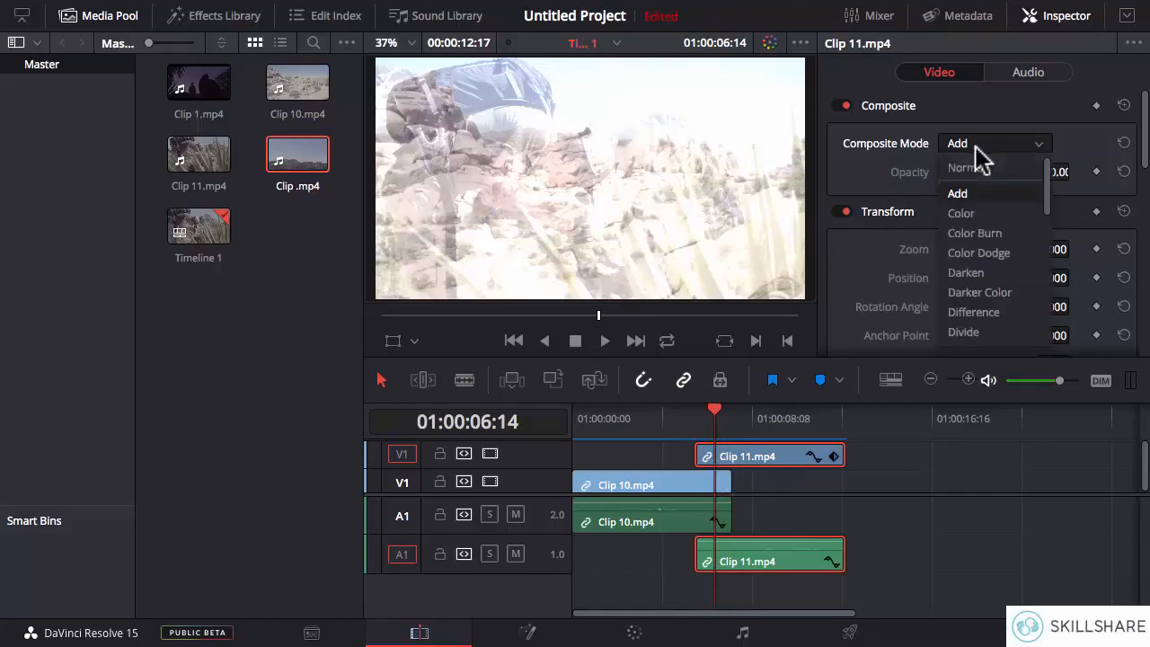
pyautogui.click(976, 215)
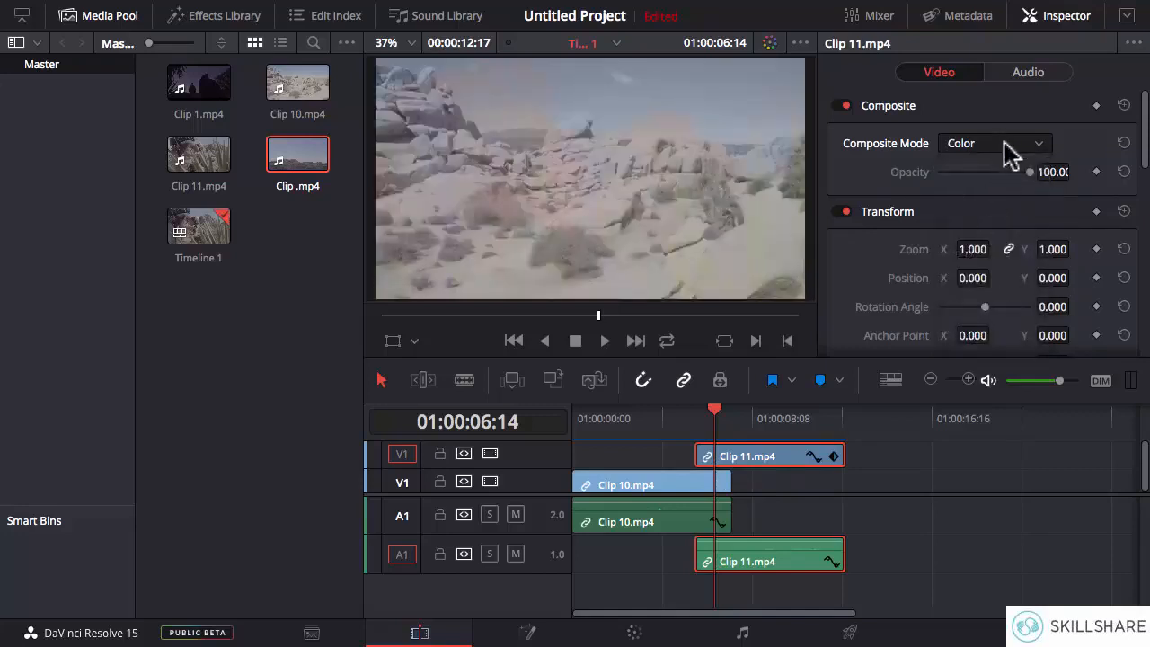
pyautogui.click(1006, 146)
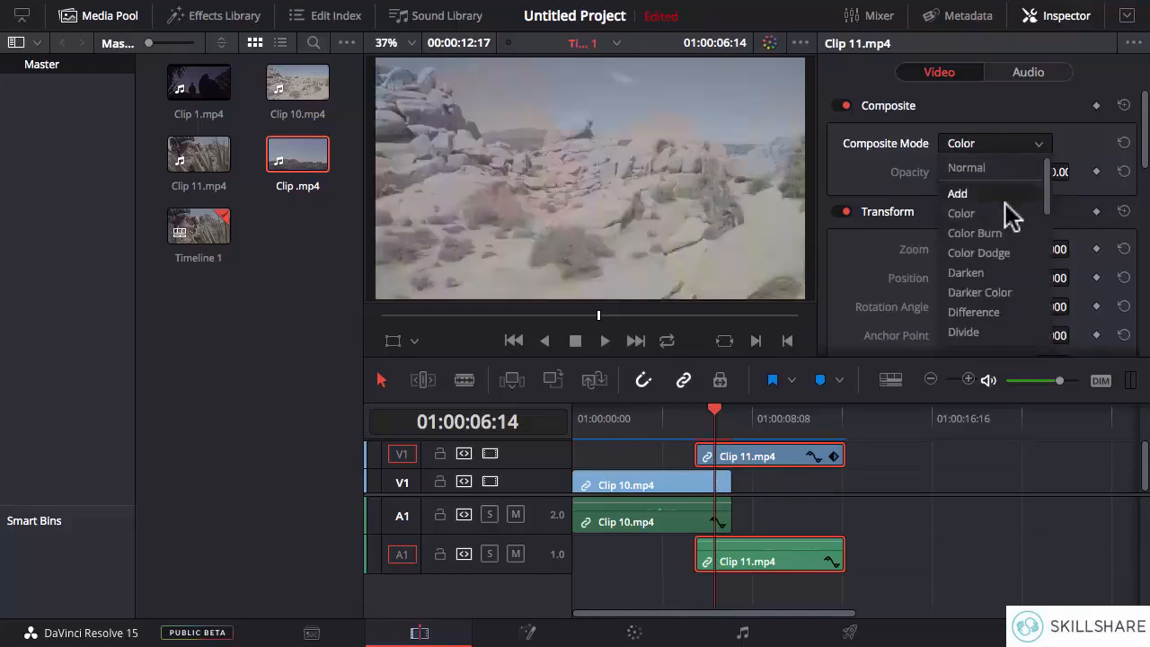
pyautogui.click(984, 252)
pyautogui.click(1006, 145)
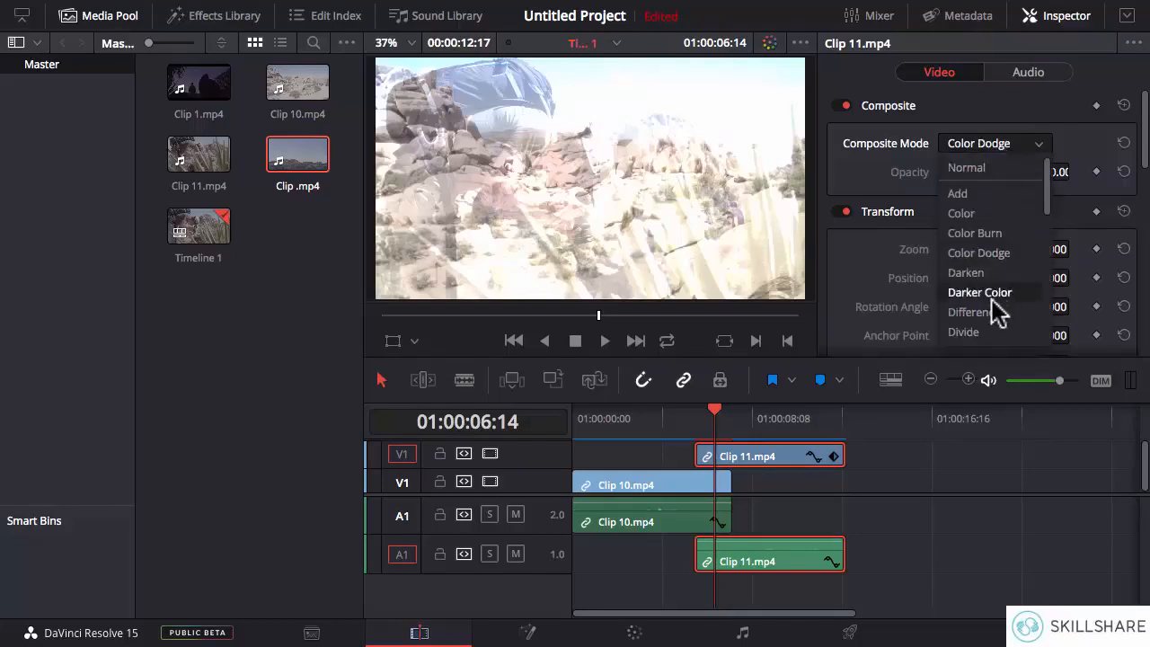
pyautogui.click(979, 311)
# - Change the composite mode of Clip 11.mp4 to Lighter Color, followed by Linear Dodge
pyautogui.click(1026, 145)
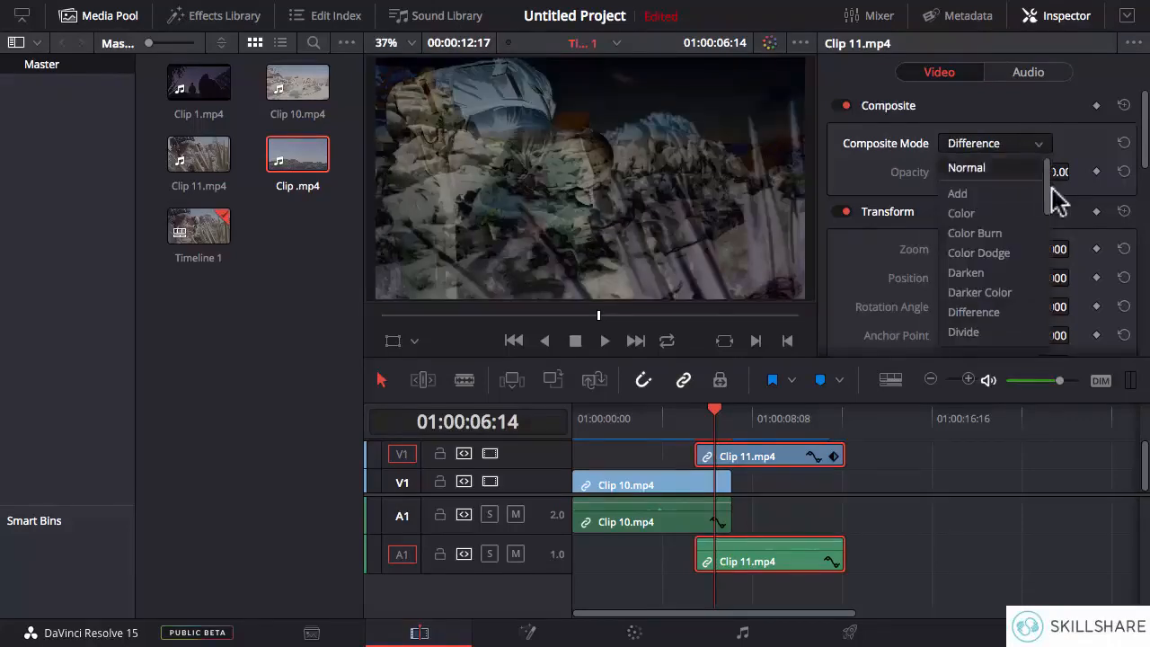
pyautogui.scroll(-3, 1049, 192)
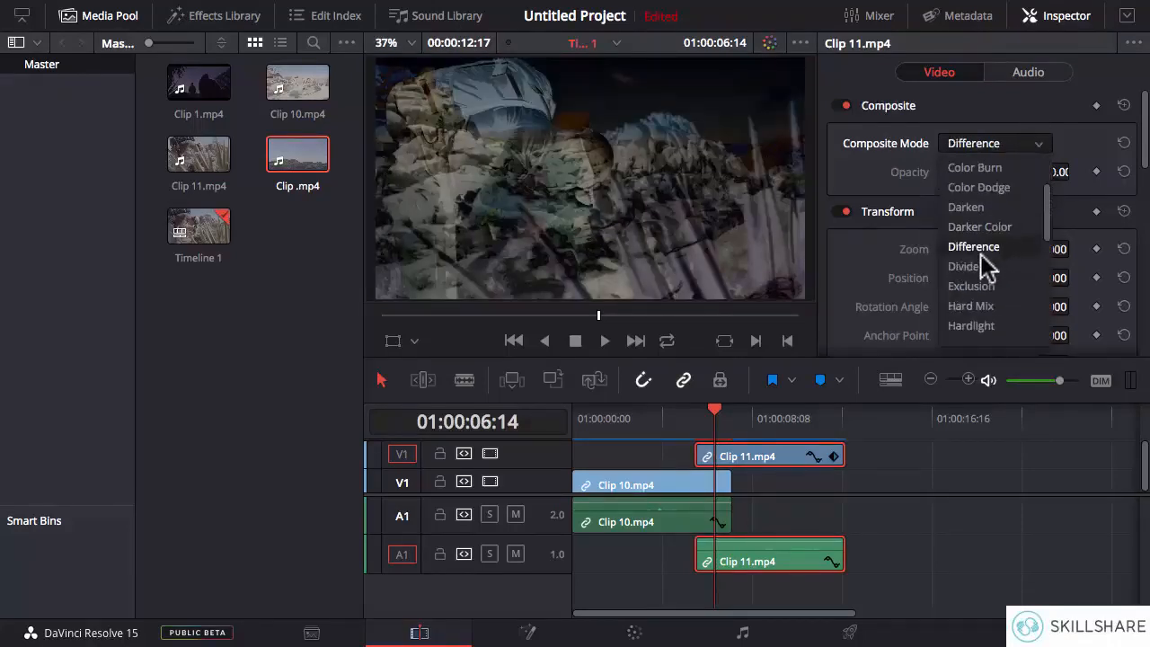
pyautogui.moveTo(1049, 215); pyautogui.dragTo(1051, 251)
pyautogui.click(993, 287)
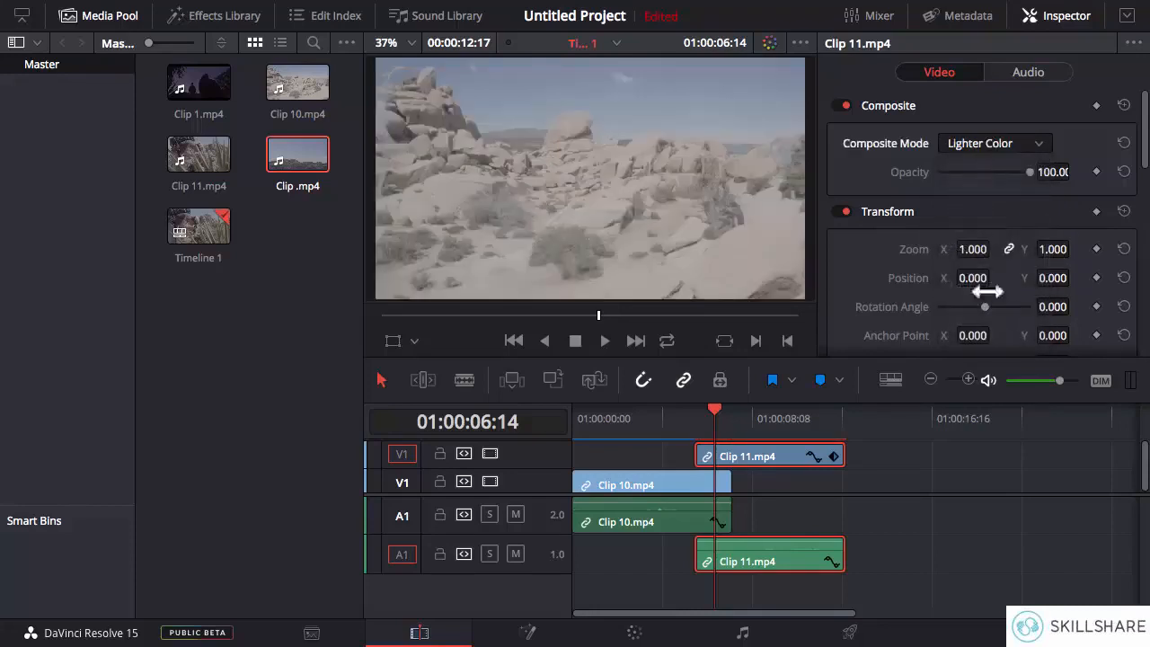
pyautogui.click(995, 145)
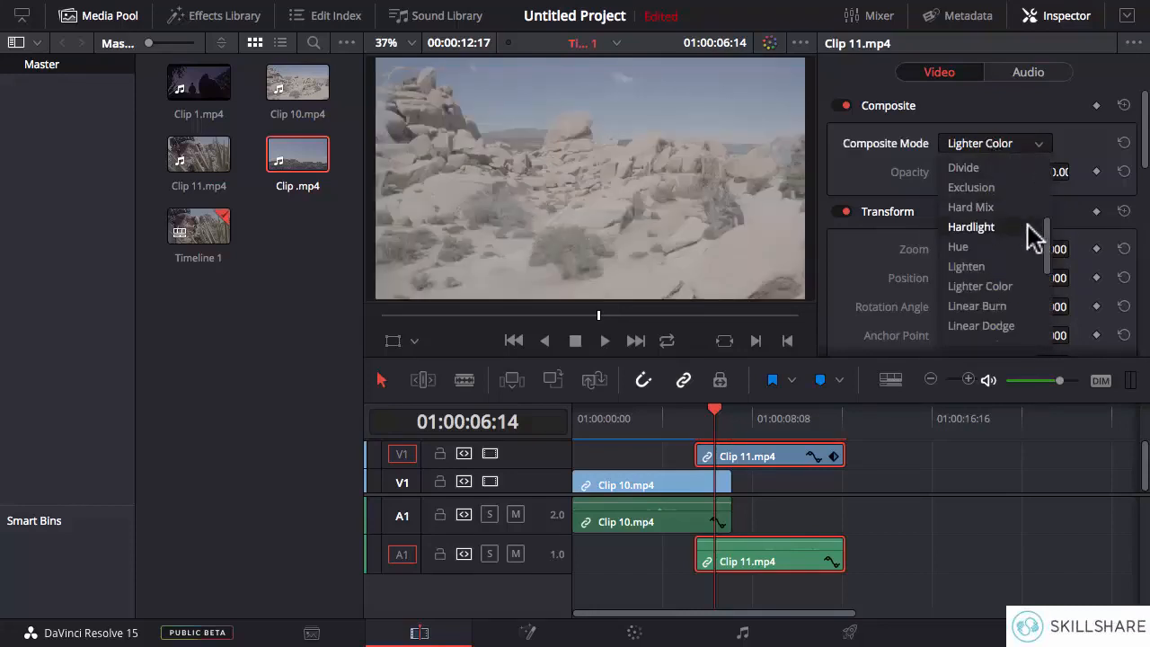
pyautogui.click(985, 326)
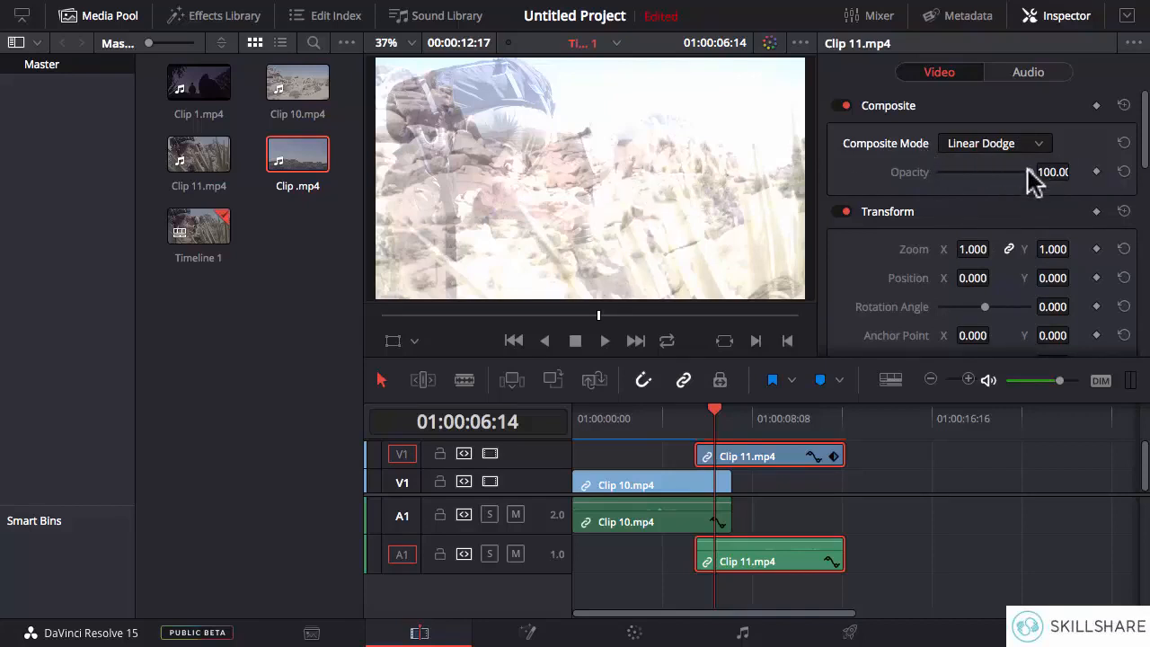
# - Lower the opacity of Clip 11.mp4 to 43.56 and switch its composite mode to Color Burn
pyautogui.moveTo(1029, 173); pyautogui.dragTo(978, 174)
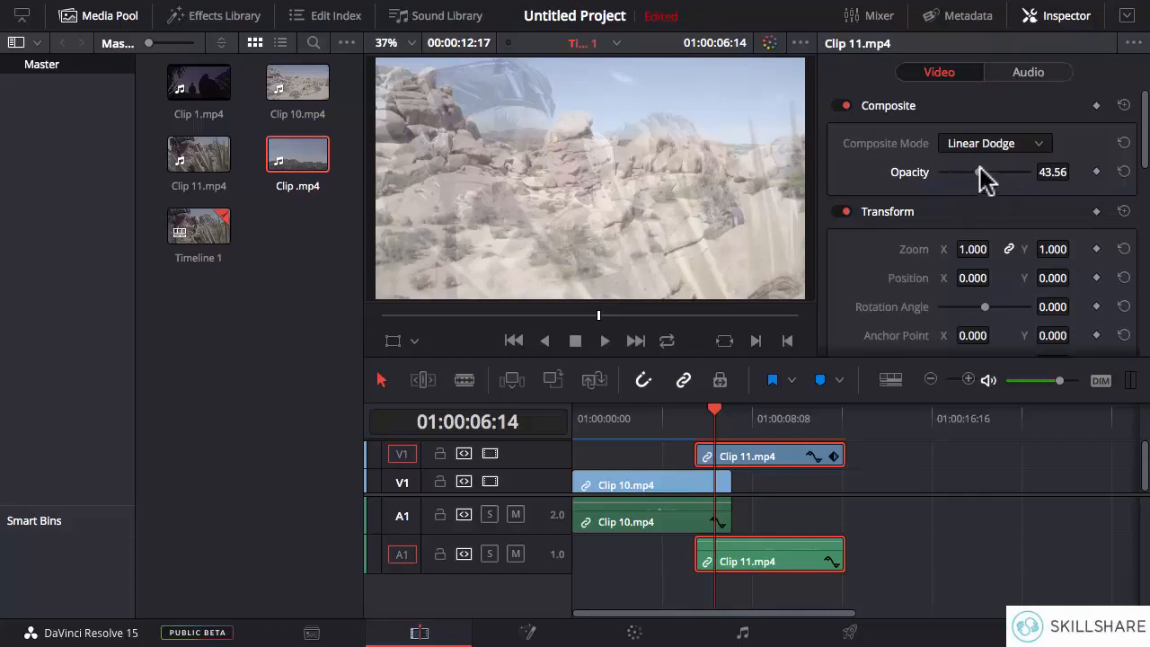
pyautogui.click(1013, 148)
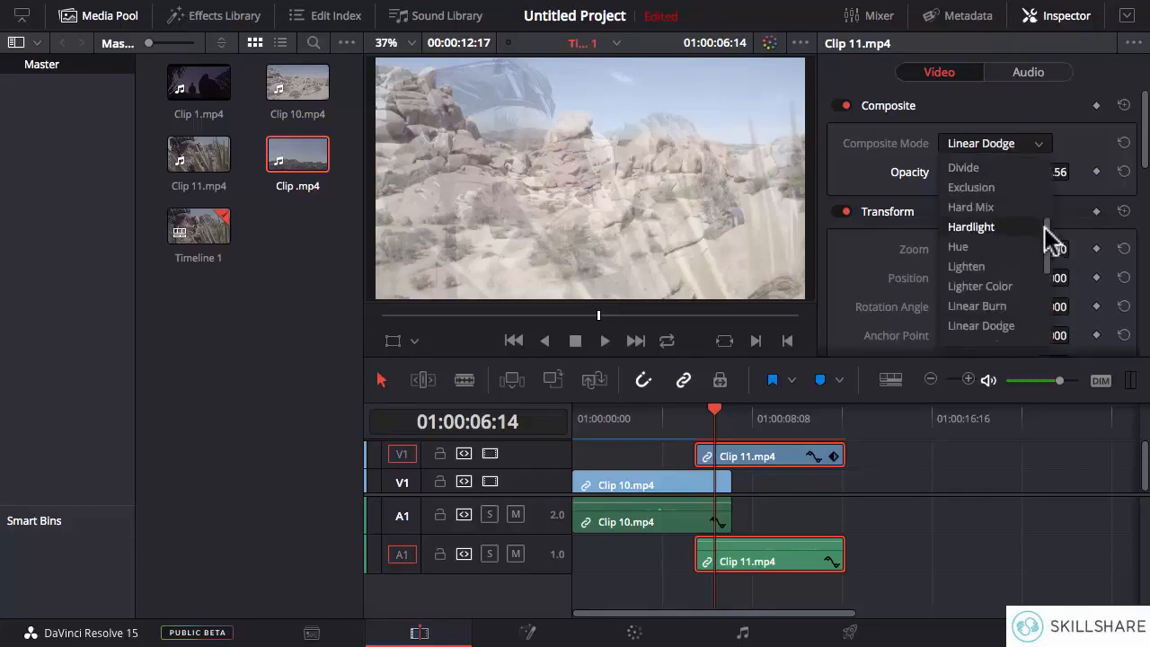
pyautogui.moveTo(1047, 244); pyautogui.dragTo(1049, 214)
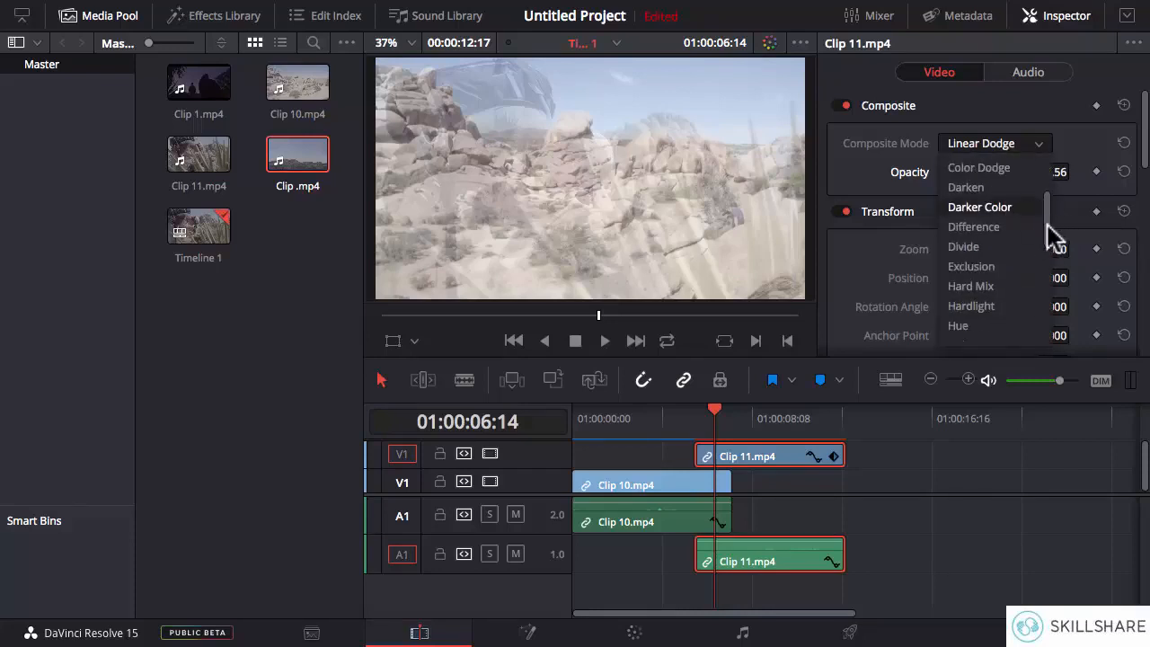
pyautogui.moveTo(1049, 219); pyautogui.dragTo(1048, 179)
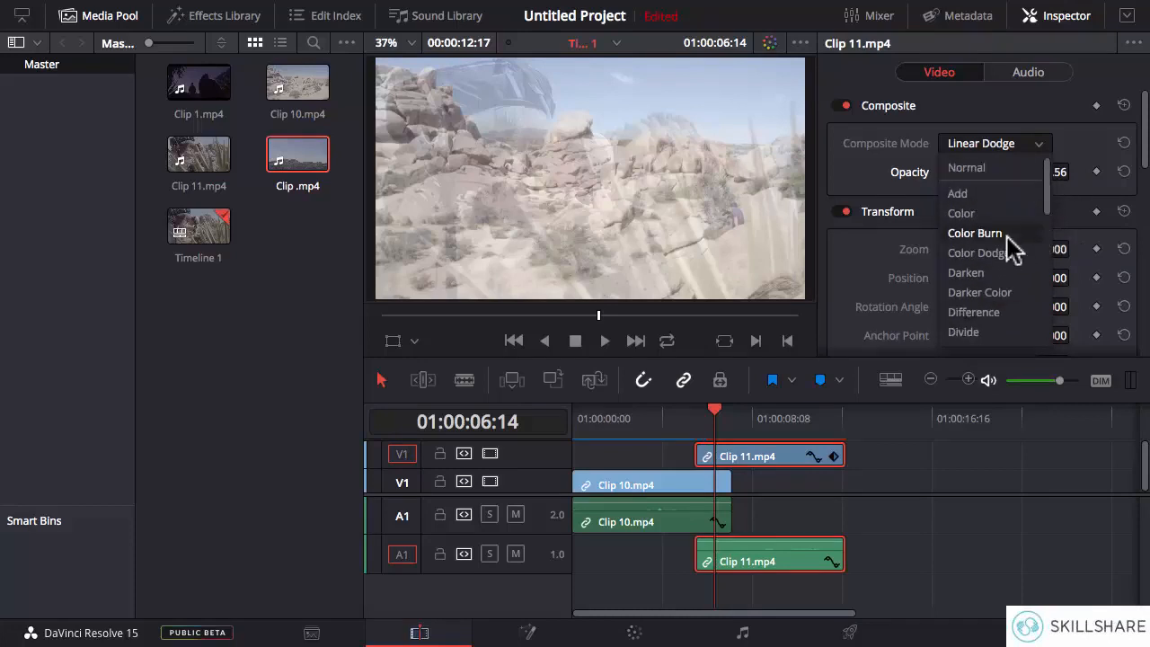
pyautogui.click(975, 234)
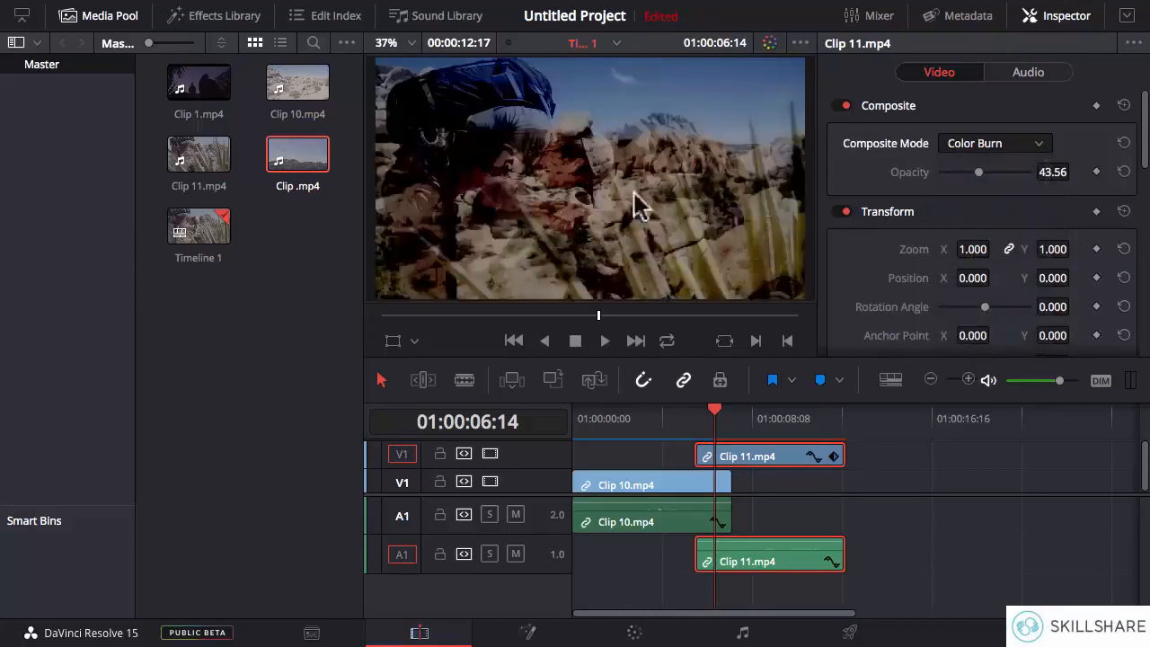
pyautogui.moveTo(956, 163); pyautogui.dragTo(983, 186)
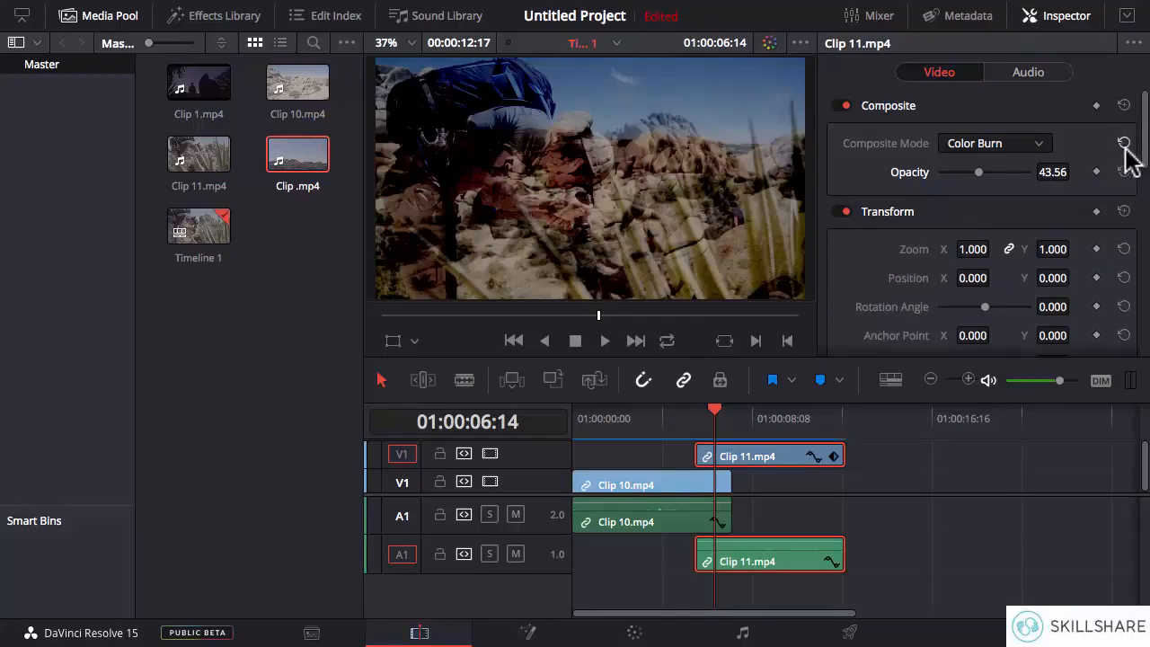
# - Reset the composite mode of Clip 11.mp4 to Normal and its opacity to 100.00
pyautogui.click(1019, 155)
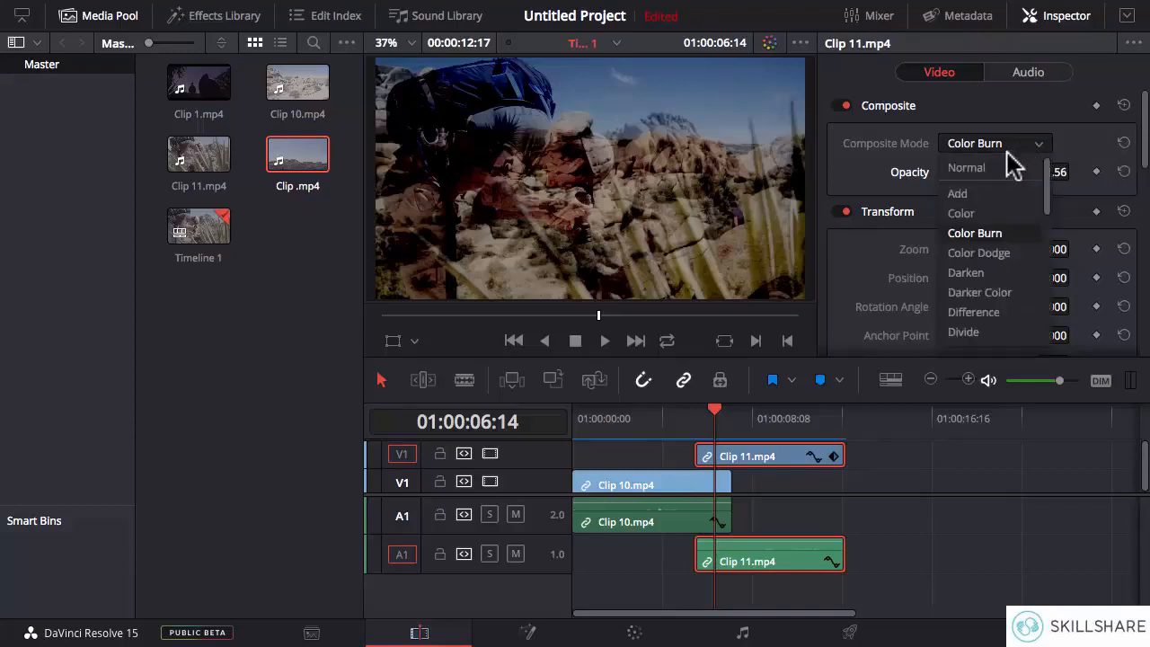
pyautogui.click(1113, 157)
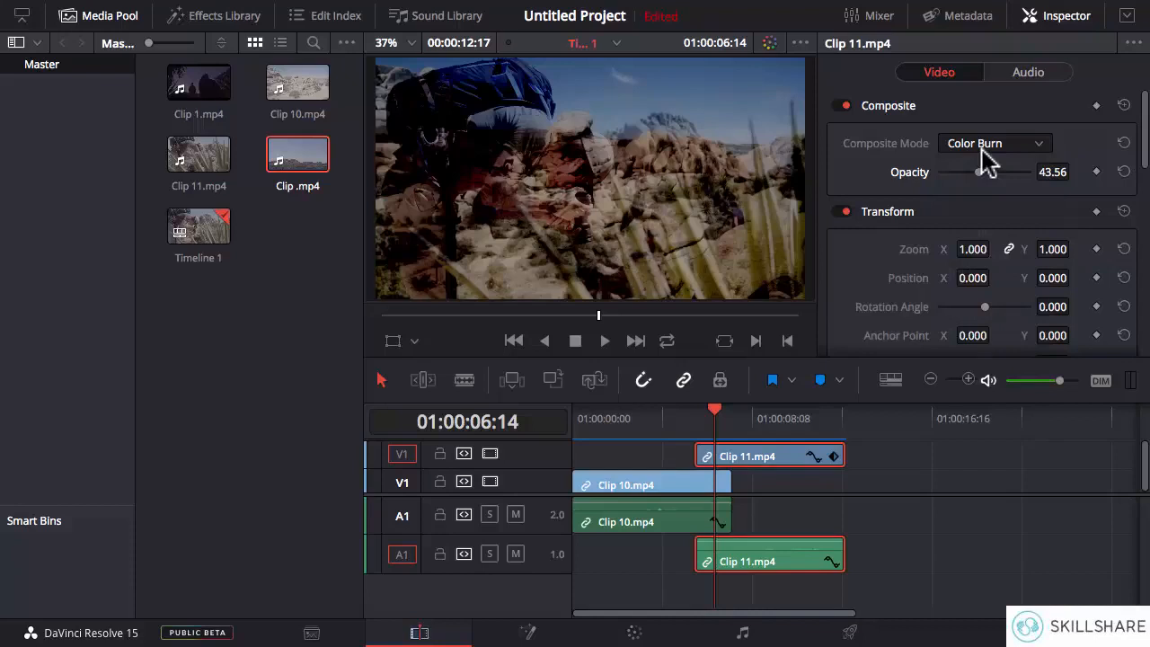
pyautogui.click(1124, 144)
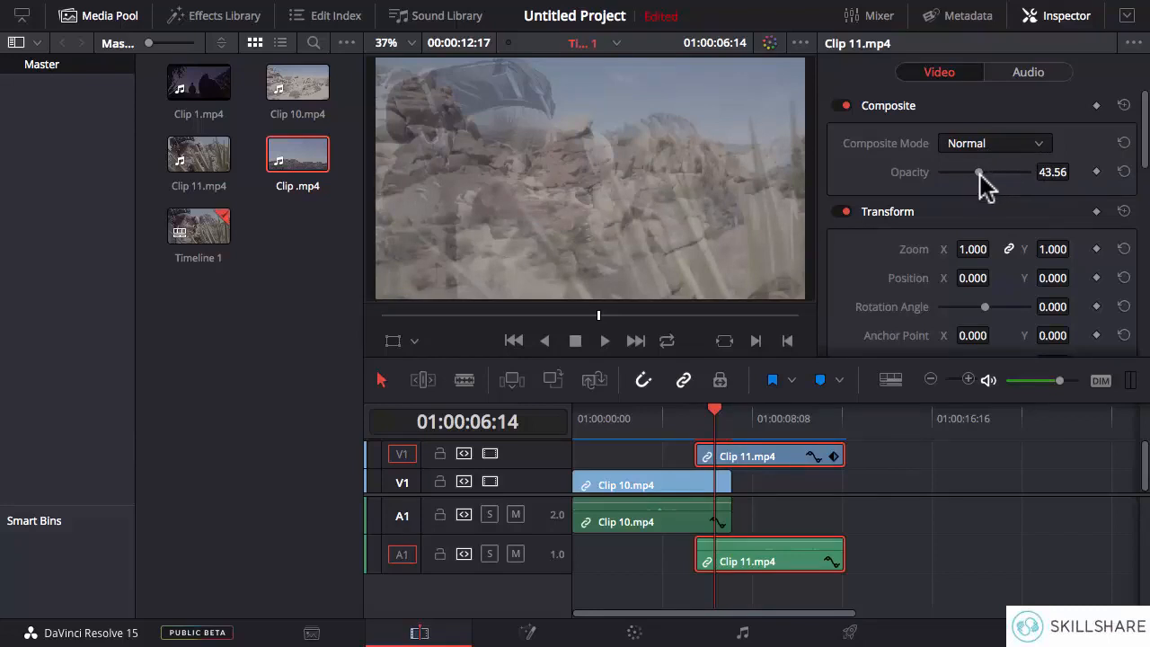
pyautogui.click(1123, 171)
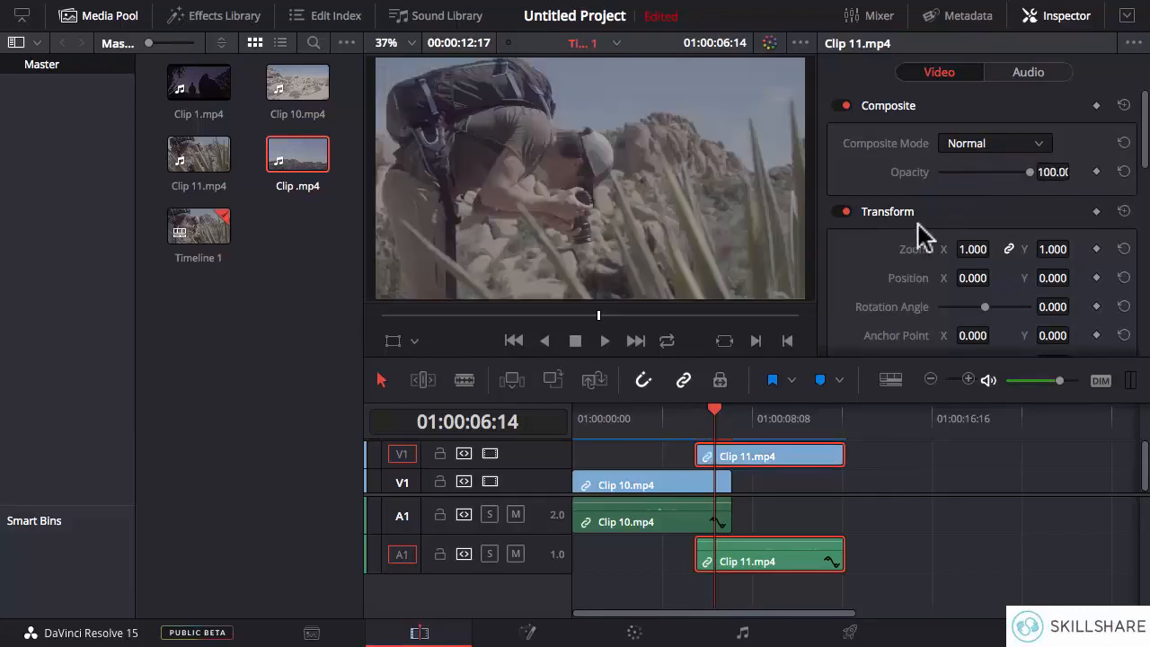
# - Distort Clip 11.mp4 with unlinked zoom values of X 0.830 and Y 1.000, and restore the linked zoom to 1.000
pyautogui.moveTo(1146, 155); pyautogui.dragTo(1146, 192)
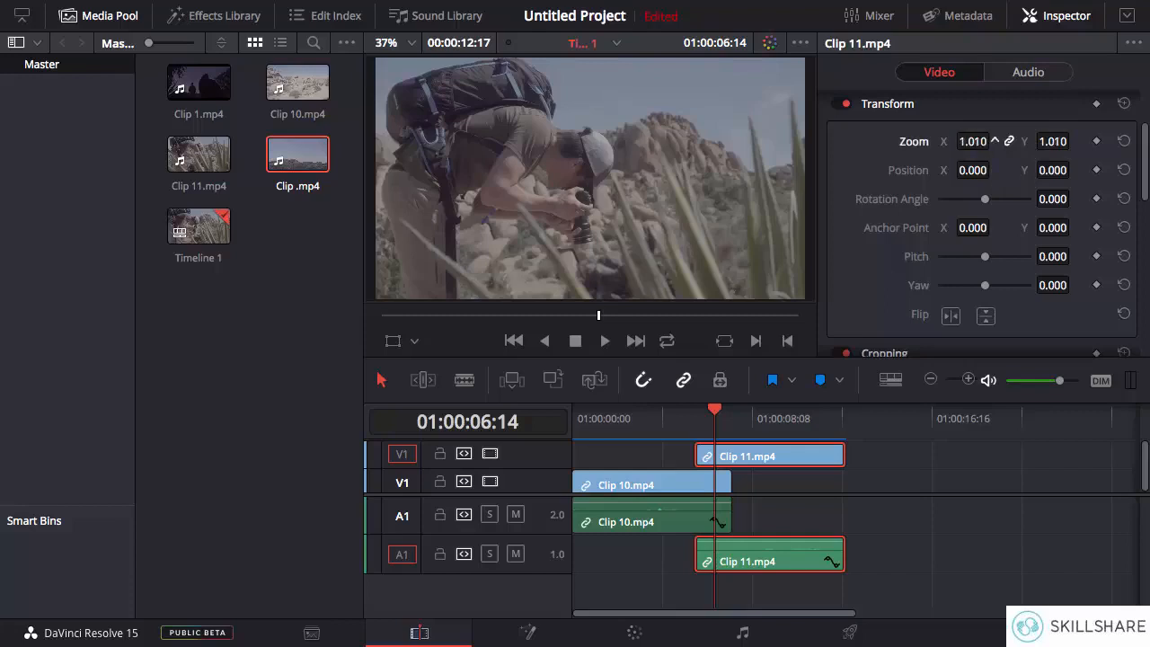
pyautogui.moveTo(994, 141)
pyautogui.mouseDown()
pyautogui.moveTo(1029, 141)
pyautogui.moveTo(961, 141)
pyautogui.moveTo(995, 141)
pyautogui.mouseUp()
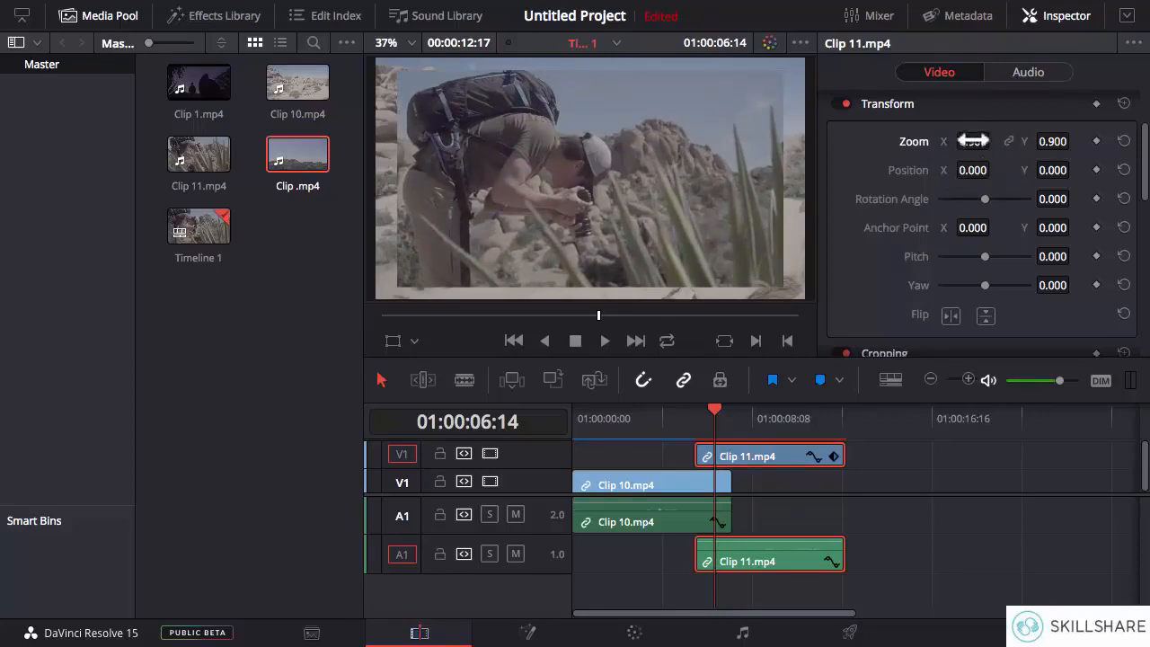
pyautogui.moveTo(977, 141); pyautogui.dragTo(995, 142)
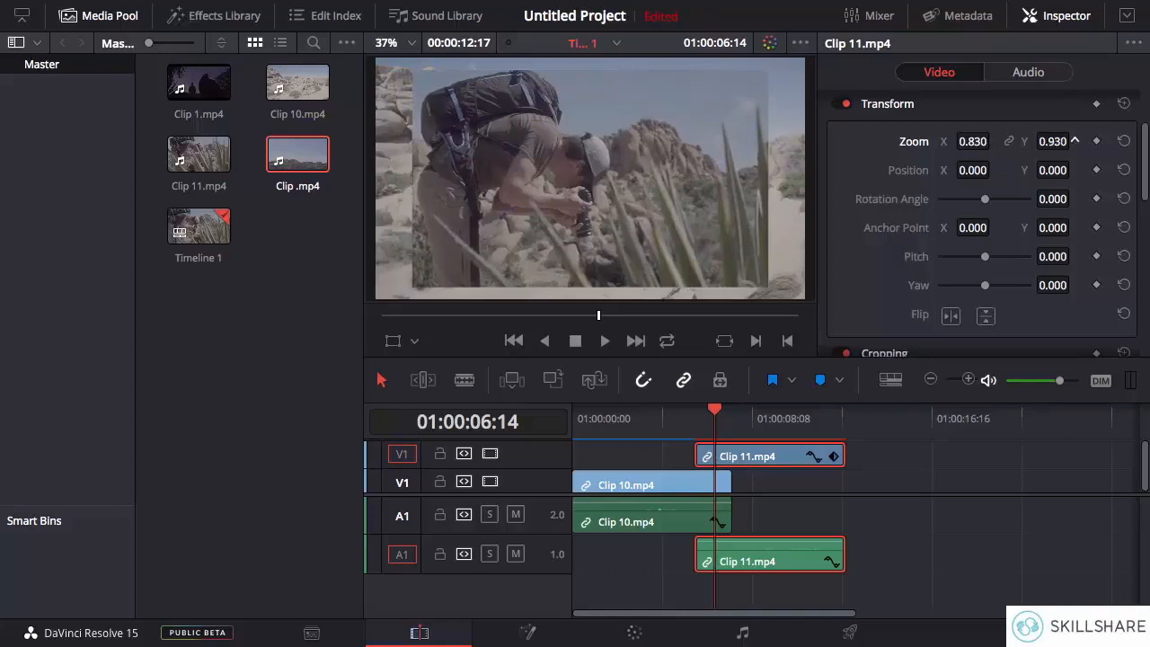
pyautogui.moveTo(1074, 141); pyautogui.dragTo(1075, 141)
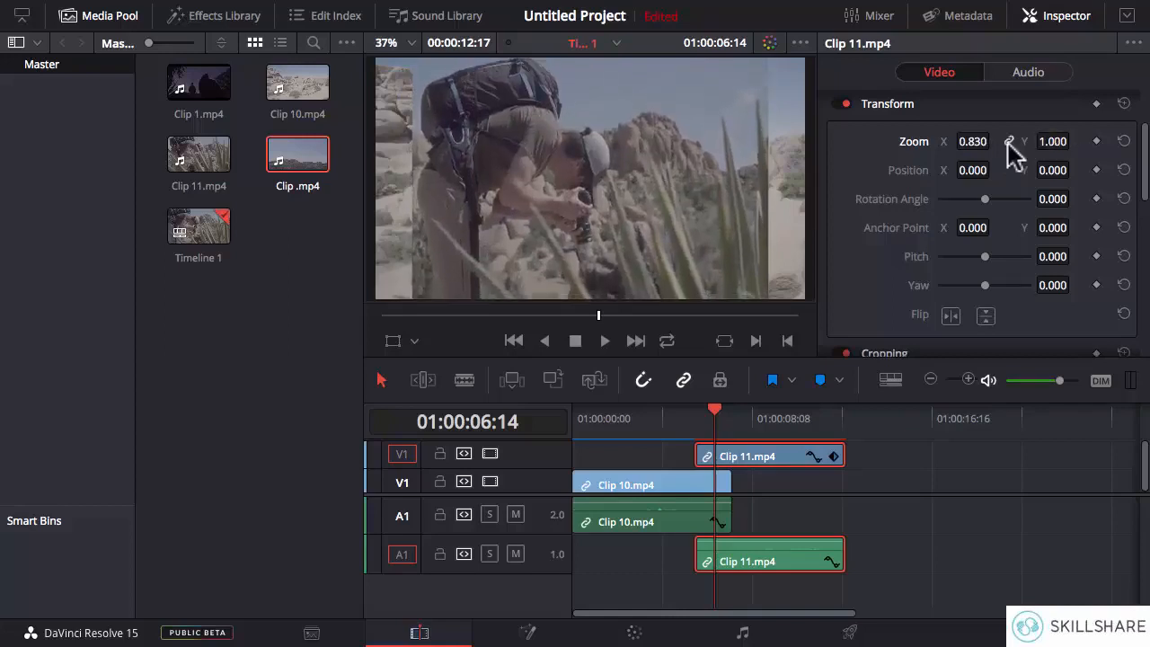
pyautogui.click(1007, 143)
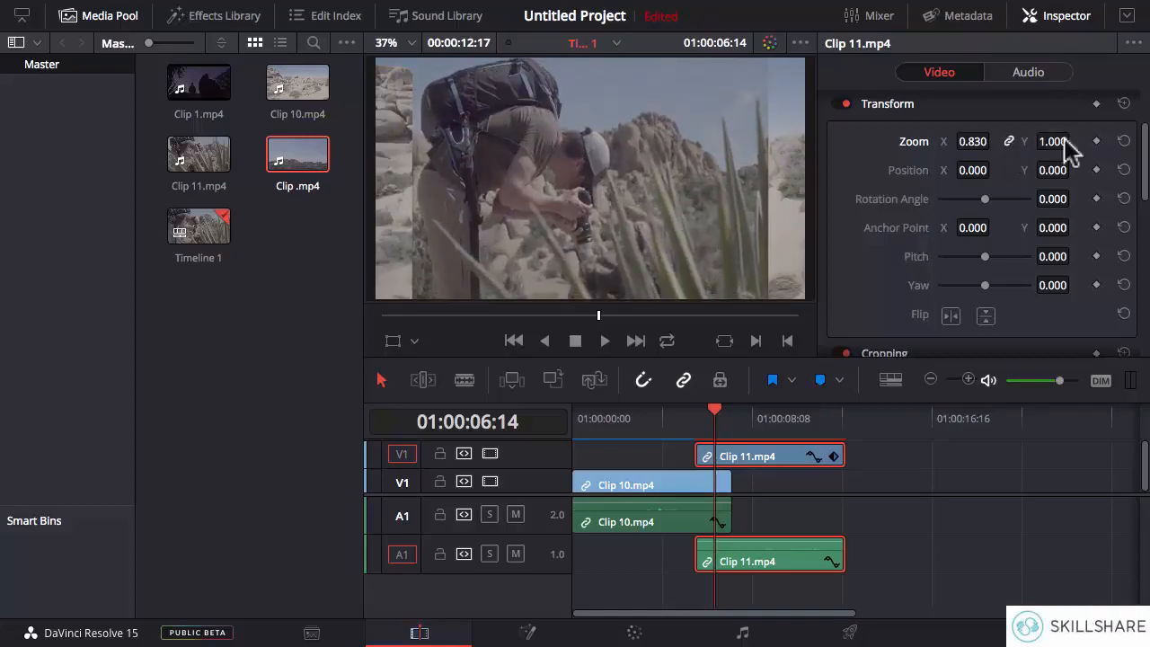
pyautogui.click(1123, 142)
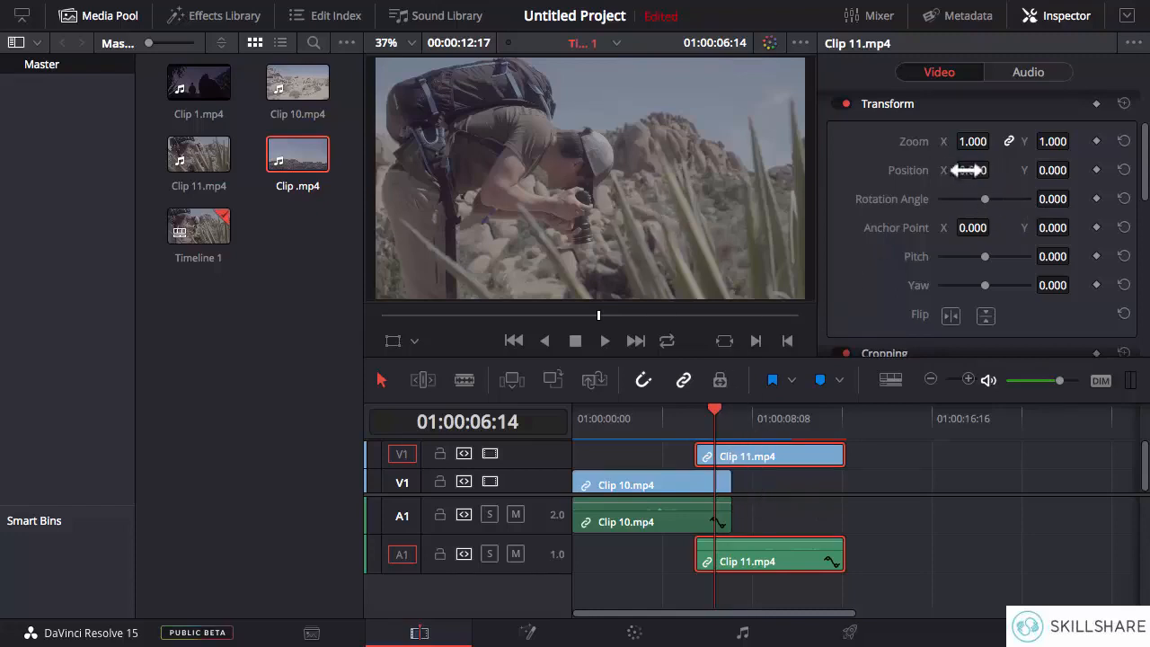
# - Shift Clip 11.mp4 to position X 70.000 and Y about 102, and reset both position values to 0.000
pyautogui.moveTo(966, 169); pyautogui.dragTo(1009, 169)
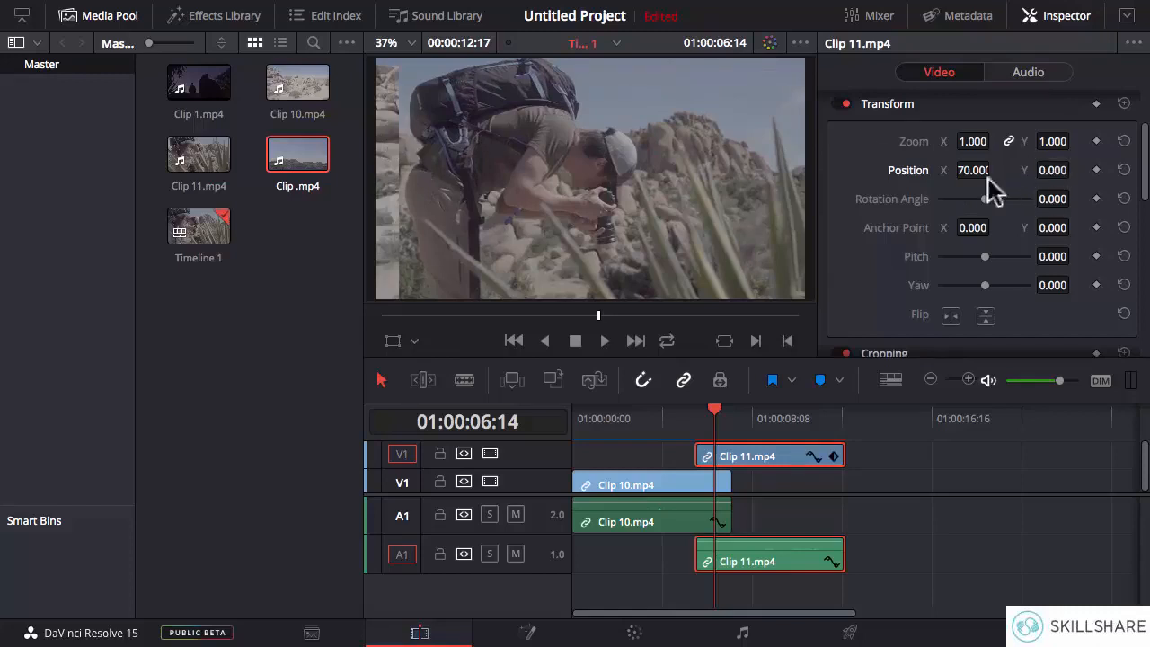
pyautogui.moveTo(1074, 170); pyautogui.dragTo(1110, 170)
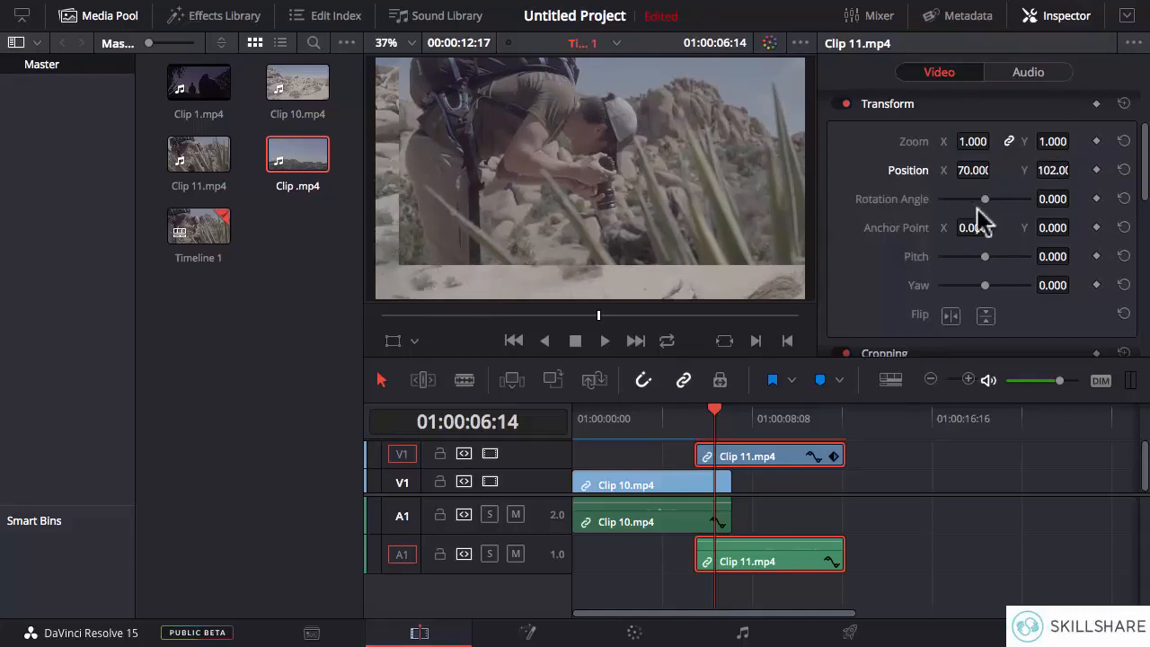
pyautogui.click(1124, 170)
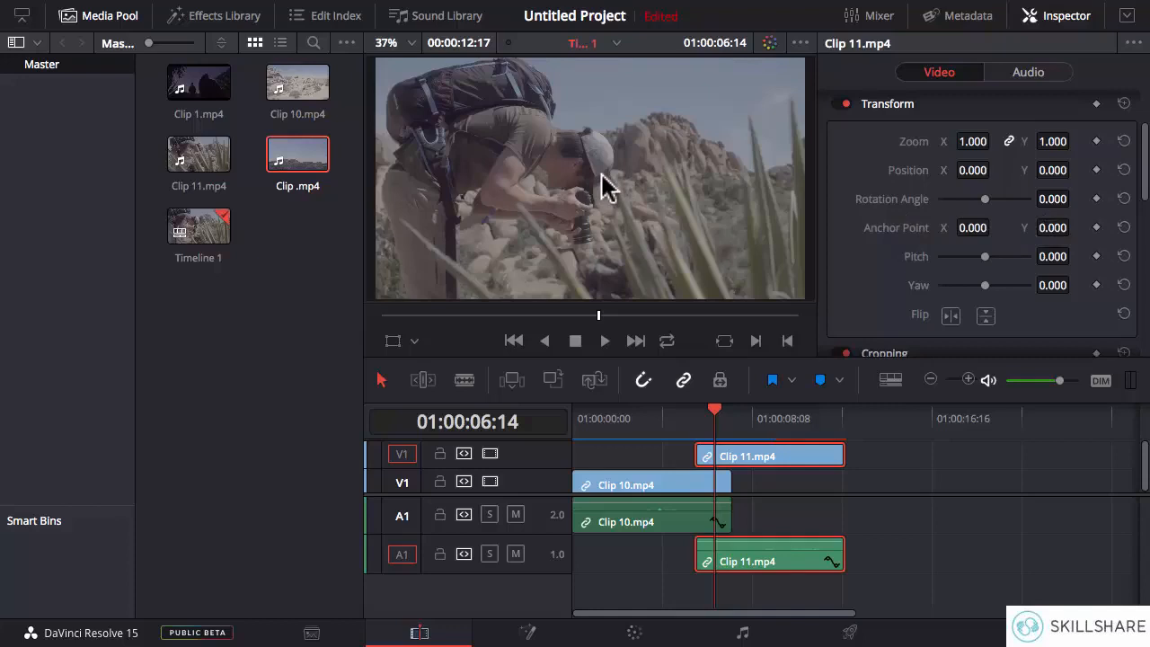
# - Rotate Clip 11.mp4 to an angle of -74.85 and set its anchor point to X 100 and Y 100
pyautogui.moveTo(985, 199)
pyautogui.mouseDown()
pyautogui.moveTo(1000, 202)
pyautogui.moveTo(962, 203)
pyautogui.moveTo(986, 202)
pyautogui.mouseUp()
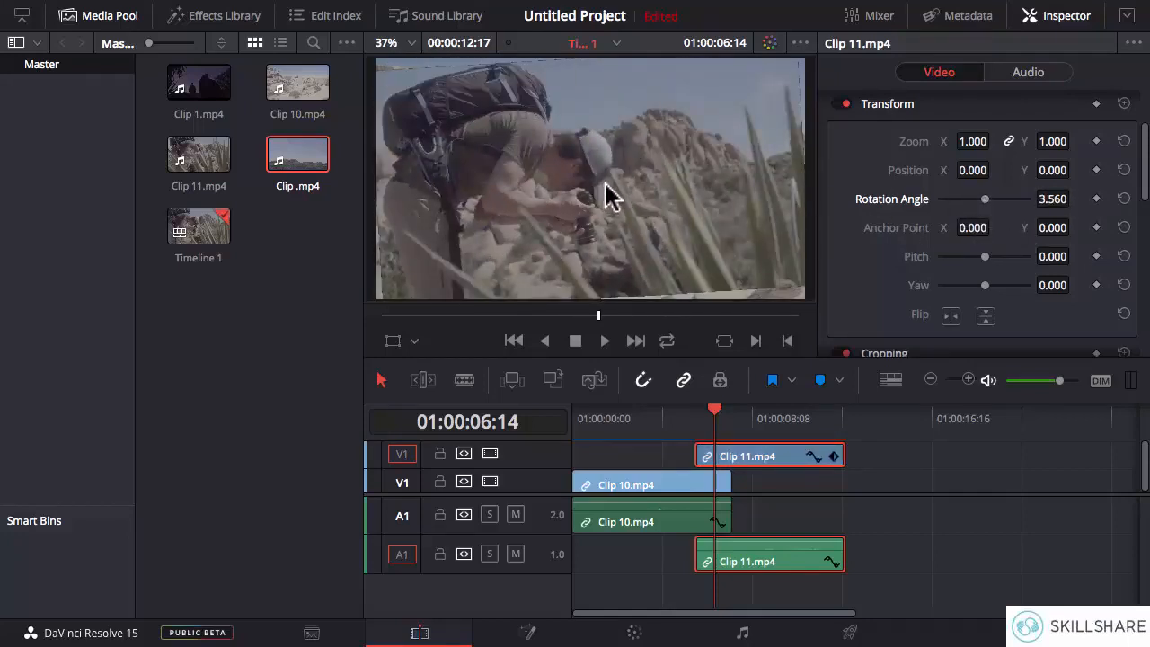
pyautogui.moveTo(985, 199)
pyautogui.mouseDown()
pyautogui.moveTo(1000, 205)
pyautogui.moveTo(972, 206)
pyautogui.mouseUp()
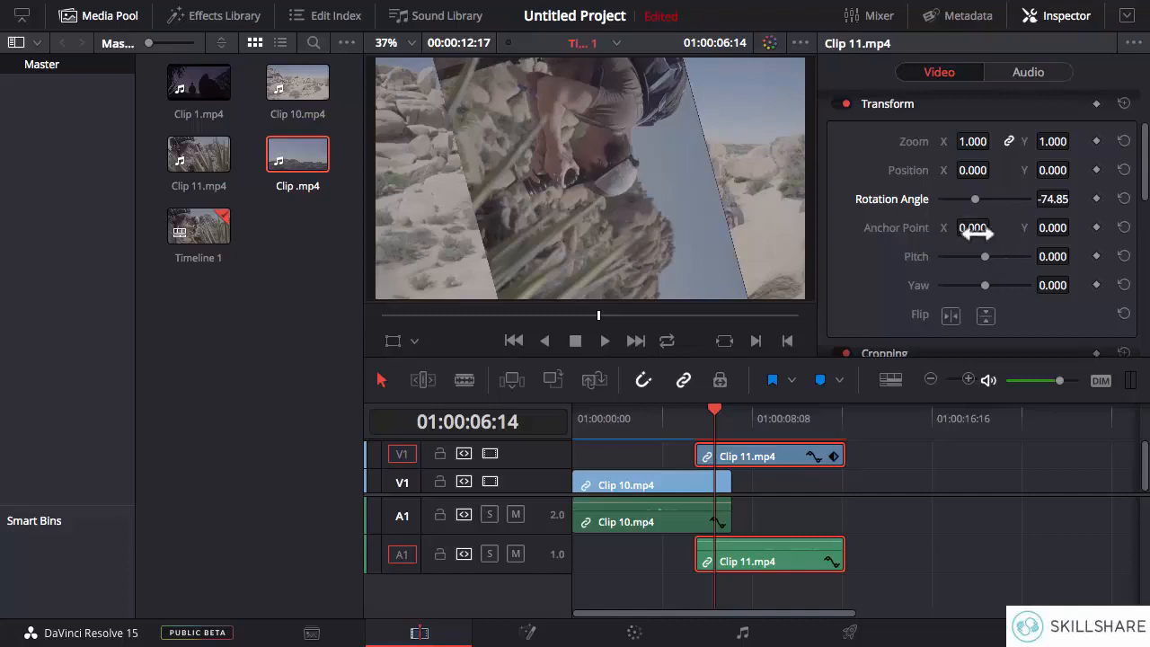
pyautogui.click(977, 228)
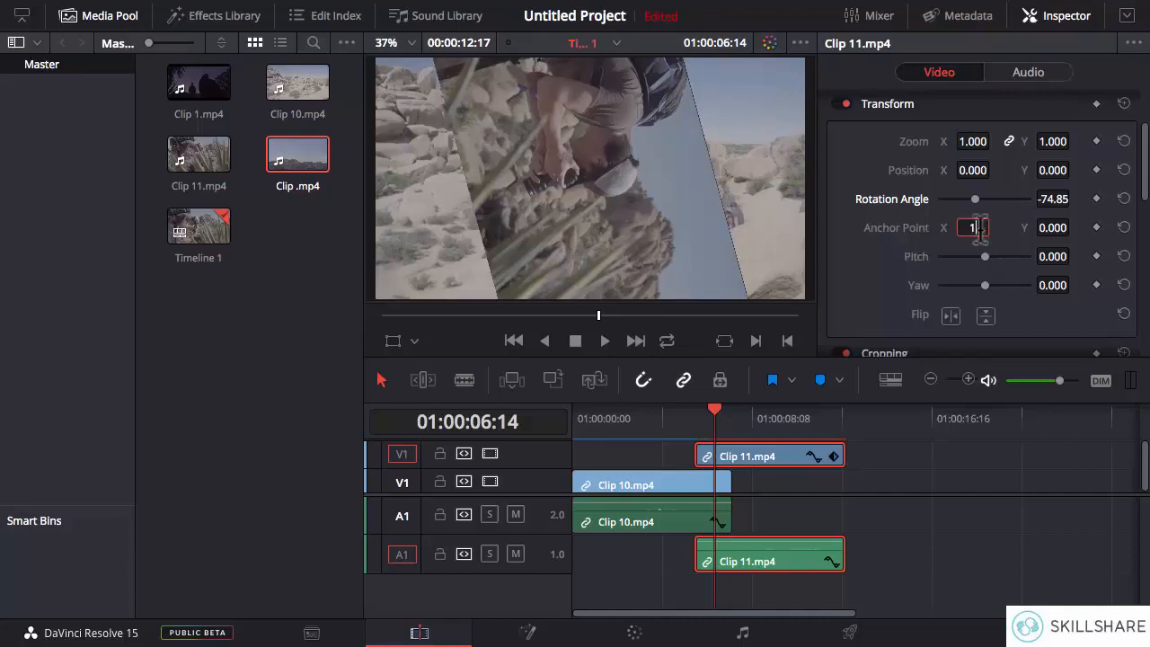
pyautogui.write('100')
pyautogui.click(1050, 228)
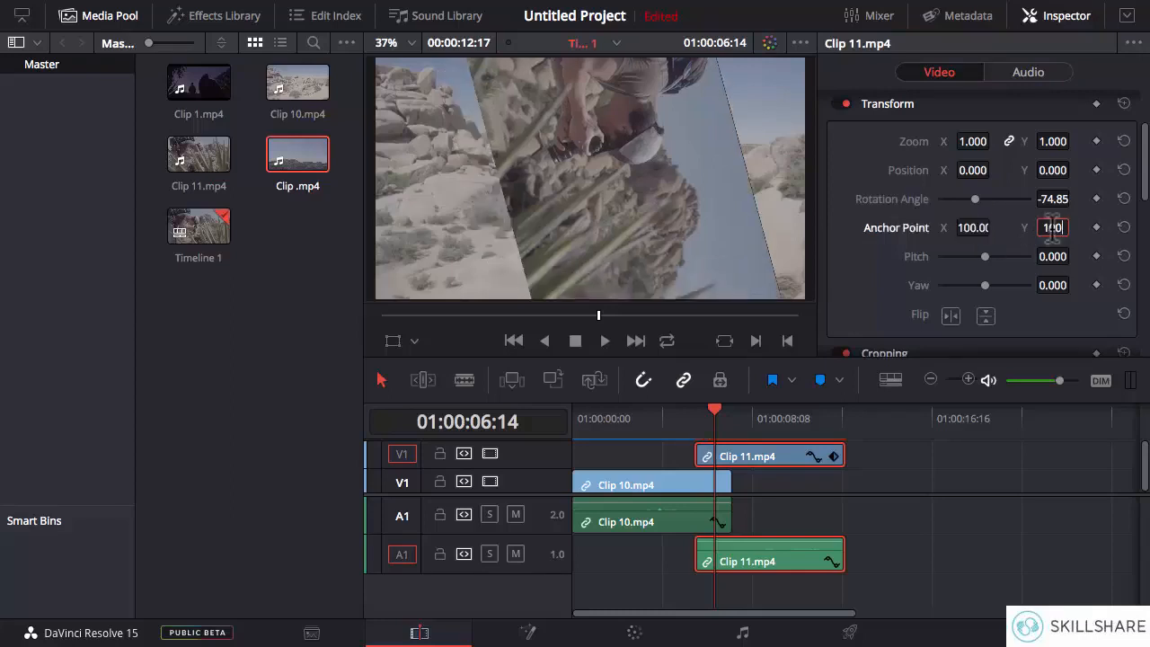
pyautogui.write('100')
pyautogui.press('Return')
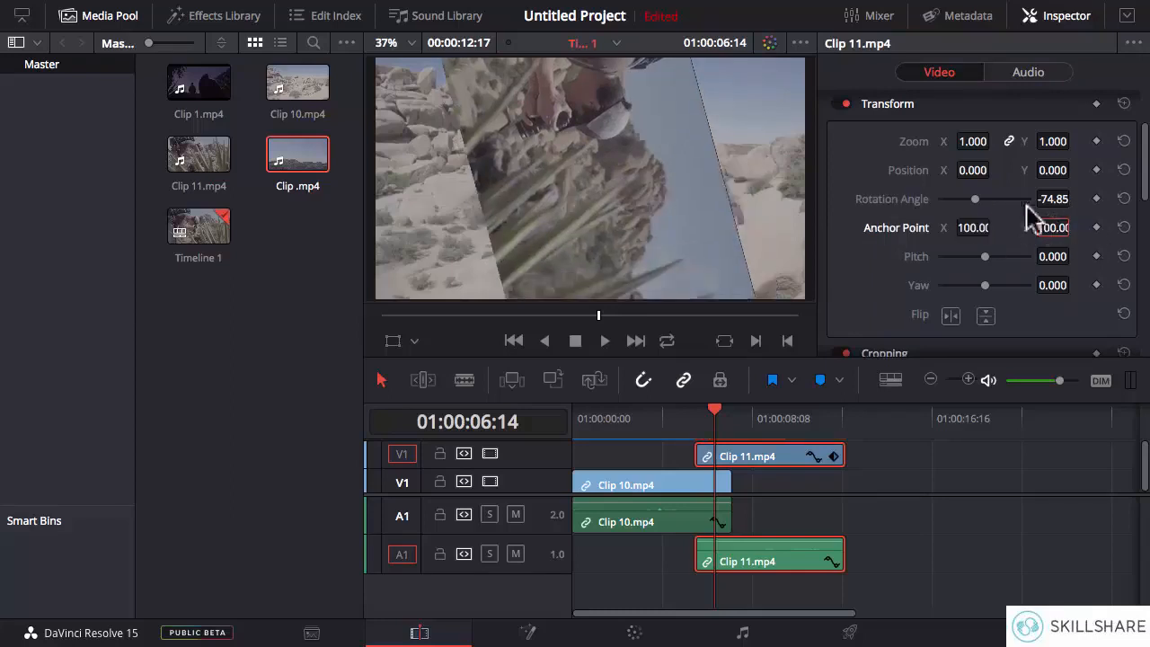
# - Turn the rotation angle of Clip 11.mp4 to -231.6 and set its anchor point X to 200
pyautogui.moveTo(972, 201)
pyautogui.mouseDown()
pyautogui.moveTo(998, 200)
pyautogui.moveTo(956, 206)
pyautogui.mouseUp()
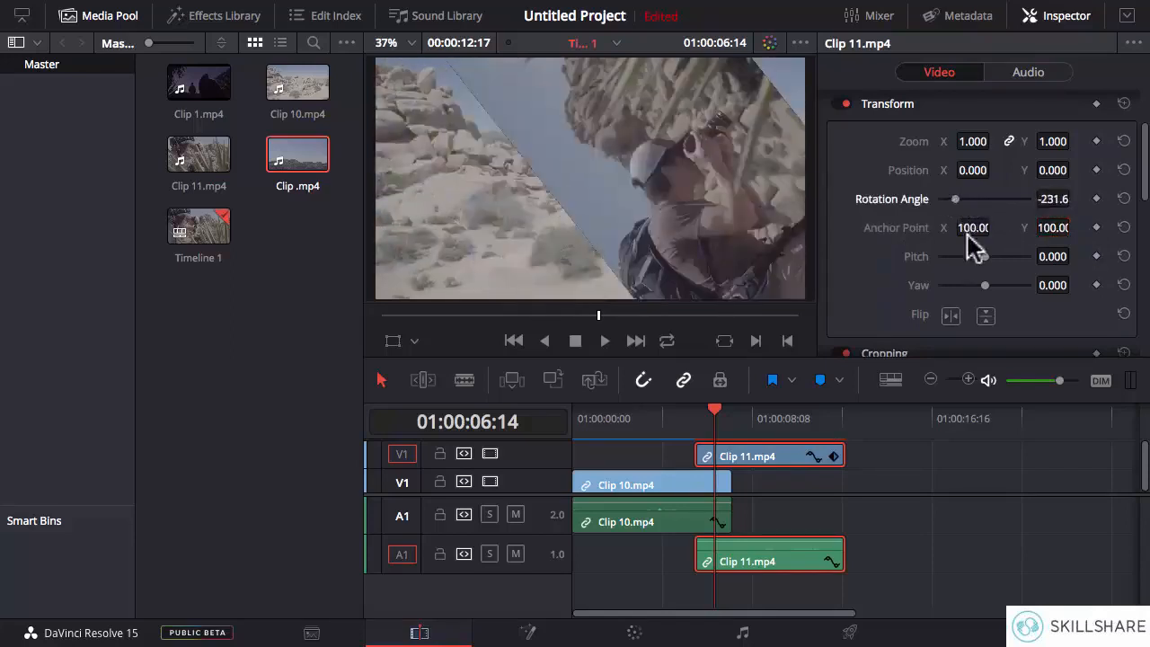
pyautogui.click(968, 227)
pyautogui.write('200')
pyautogui.press('Return')
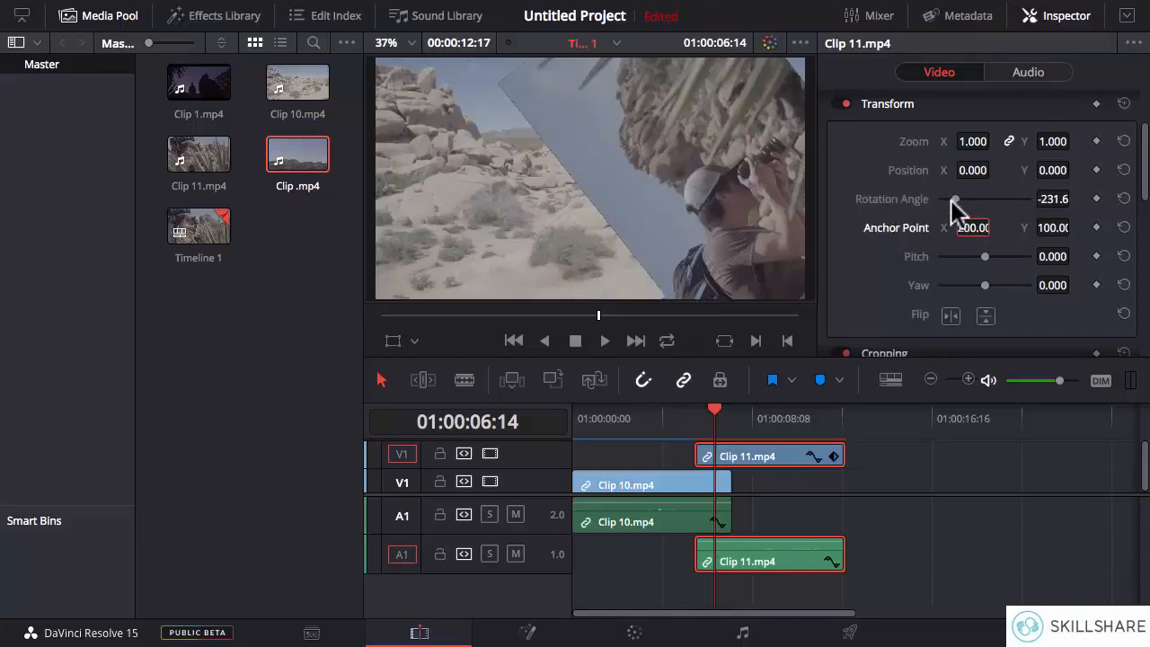
# - Swing the rotation angle of Clip 11.mp4 through -39.21 and 24.950 to 110.50, and reset its rotation and anchor point
pyautogui.moveTo(954, 201); pyautogui.dragTo(982, 209)
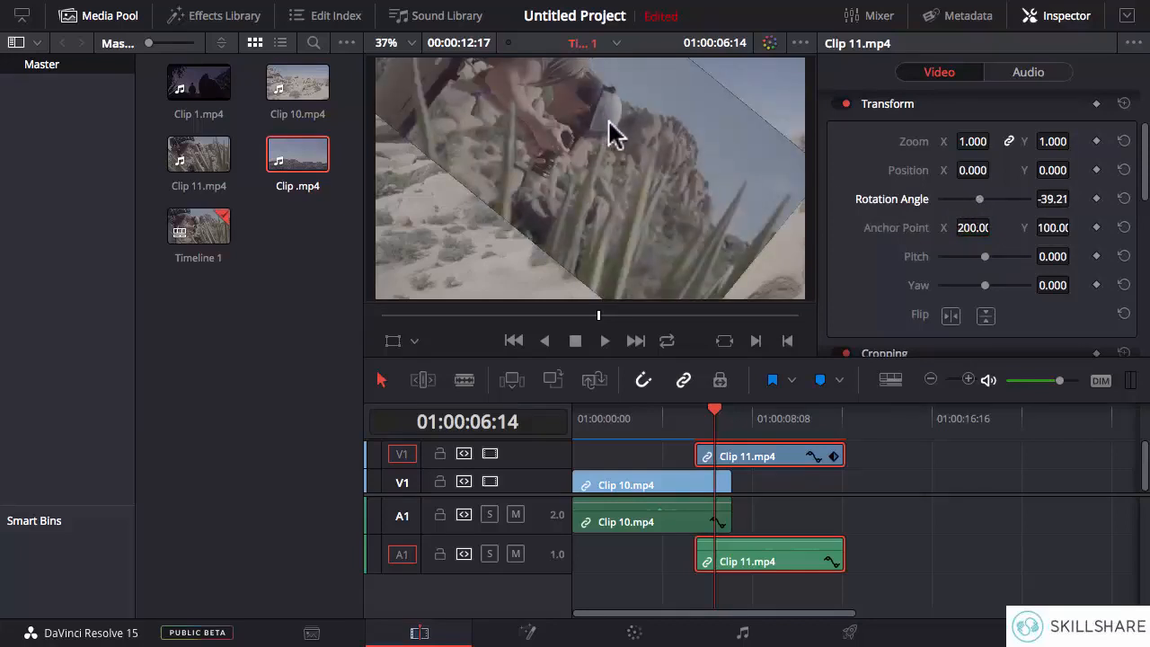
pyautogui.moveTo(975, 200)
pyautogui.mouseDown()
pyautogui.moveTo(1000, 199)
pyautogui.moveTo(978, 198)
pyautogui.moveTo(1008, 170)
pyautogui.moveTo(1001, 207)
pyautogui.moveTo(987, 204)
pyautogui.mouseUp()
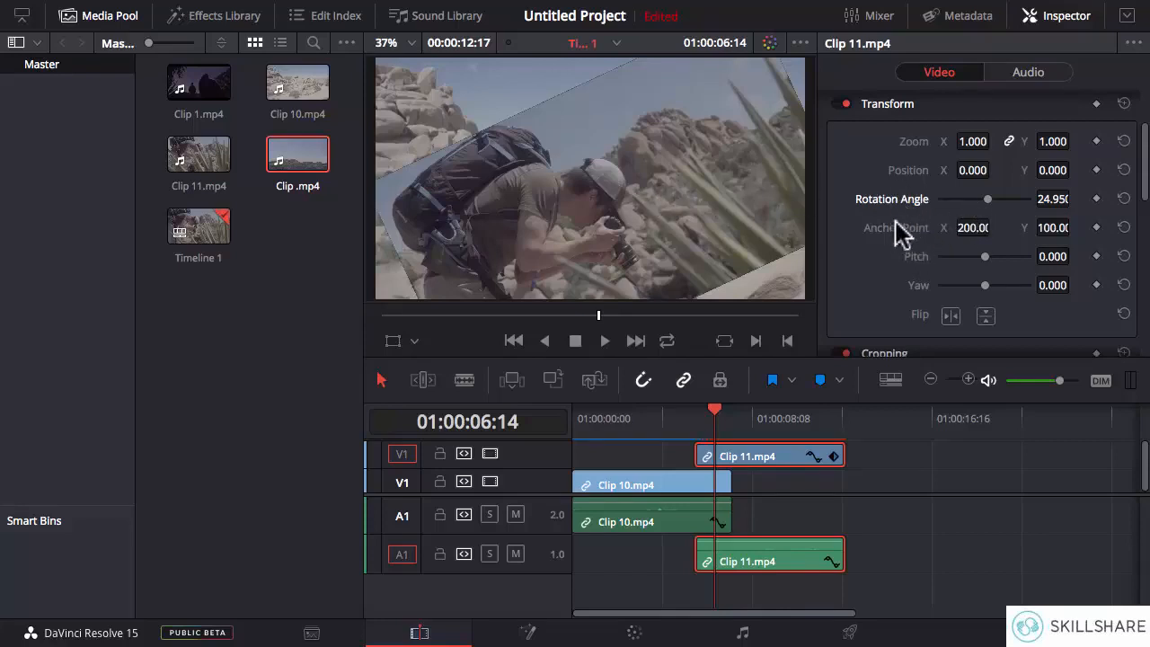
pyautogui.moveTo(985, 198); pyautogui.dragTo(997, 197)
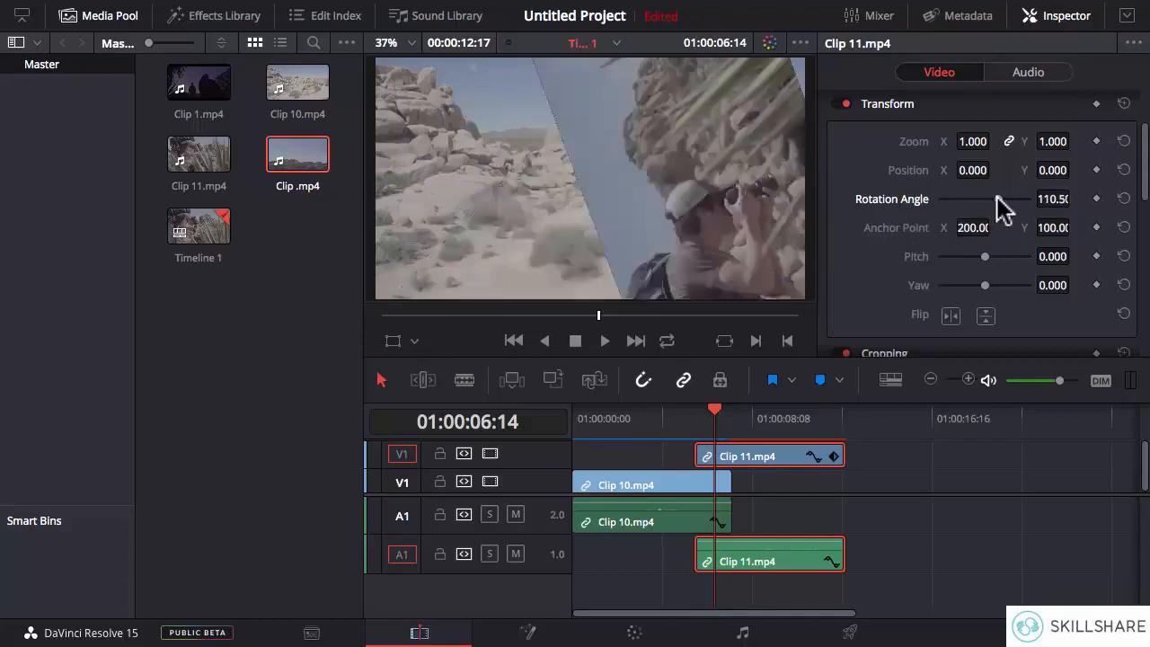
pyautogui.click(1123, 199)
pyautogui.click(1123, 227)
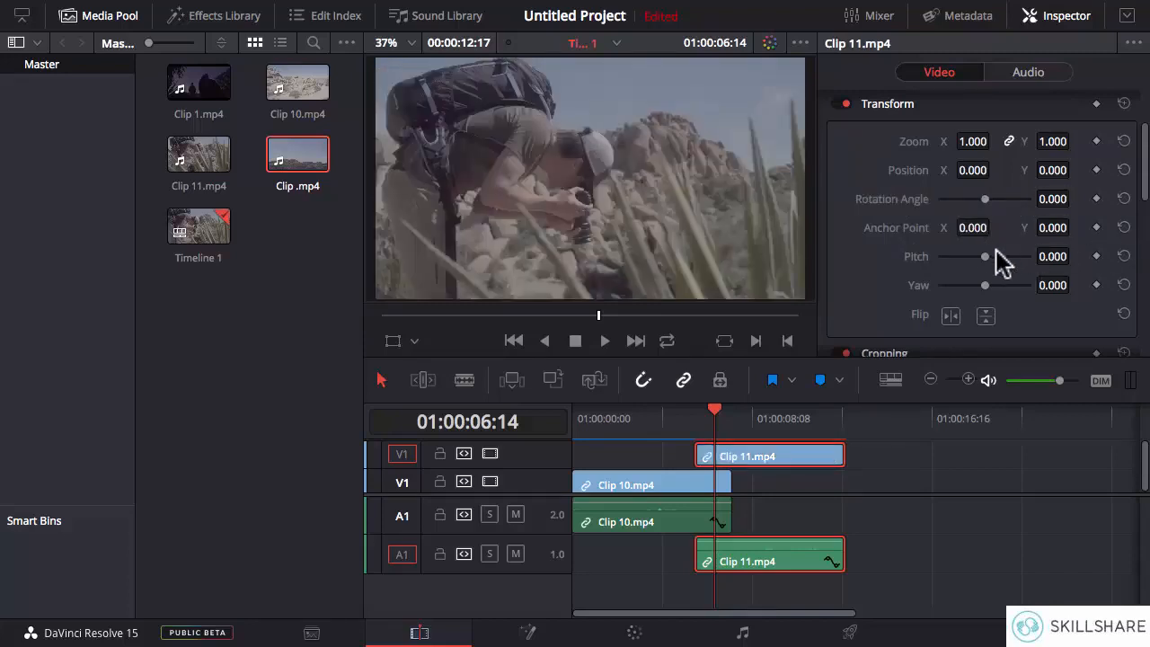
# - Tilt Clip 11.mp4 with a pitch of 0.342 and a yaw of 0.342, resetting each value to 0.000
pyautogui.moveTo(985, 258); pyautogui.dragTo(999, 258)
pyautogui.moveTo(1005, 255)
pyautogui.mouseDown()
pyautogui.moveTo(965, 256)
pyautogui.moveTo(993, 256)
pyautogui.mouseUp()
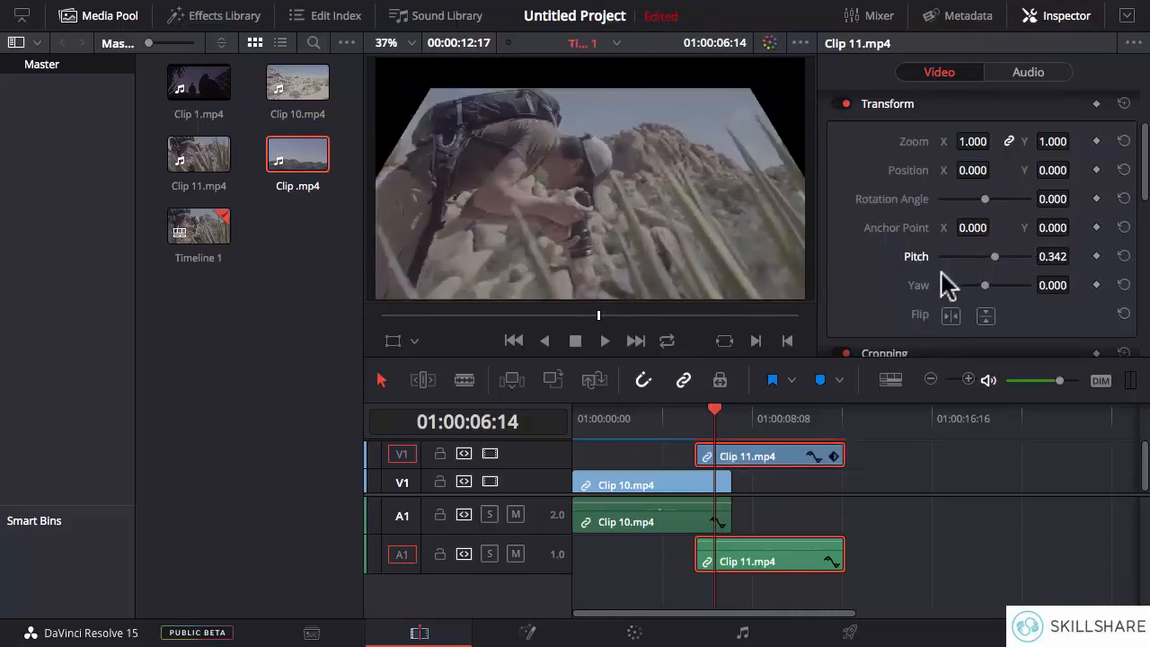
pyautogui.click(1123, 256)
pyautogui.moveTo(983, 286); pyautogui.dragTo(993, 285)
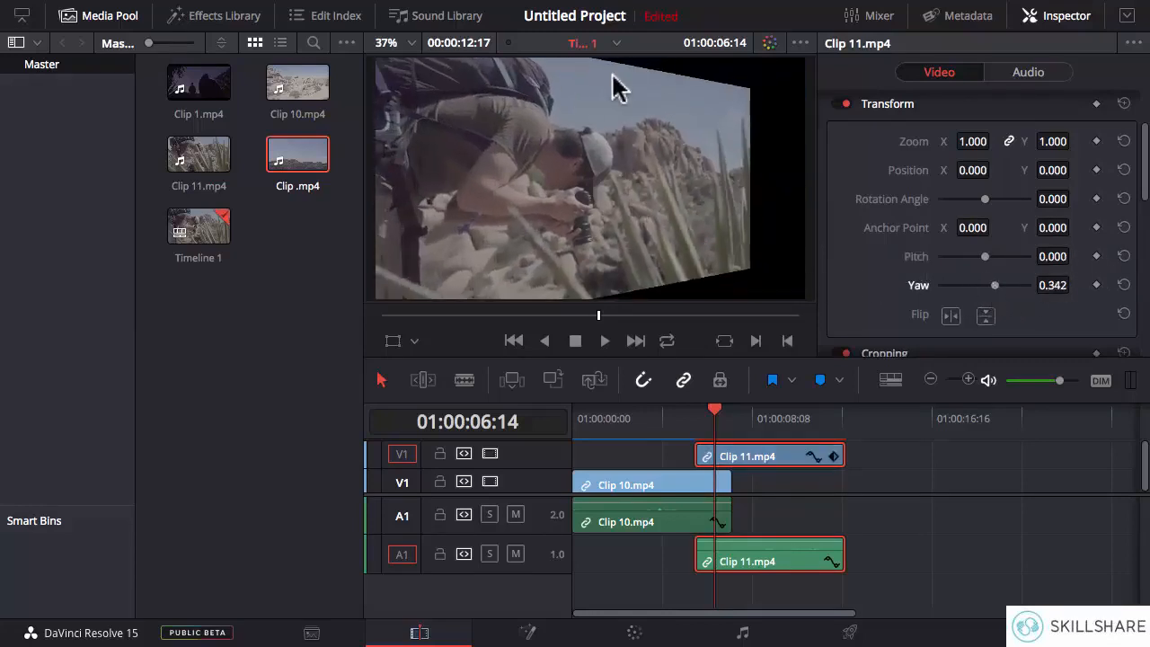
pyautogui.moveTo(994, 285); pyautogui.dragTo(979, 286)
pyautogui.click(1122, 285)
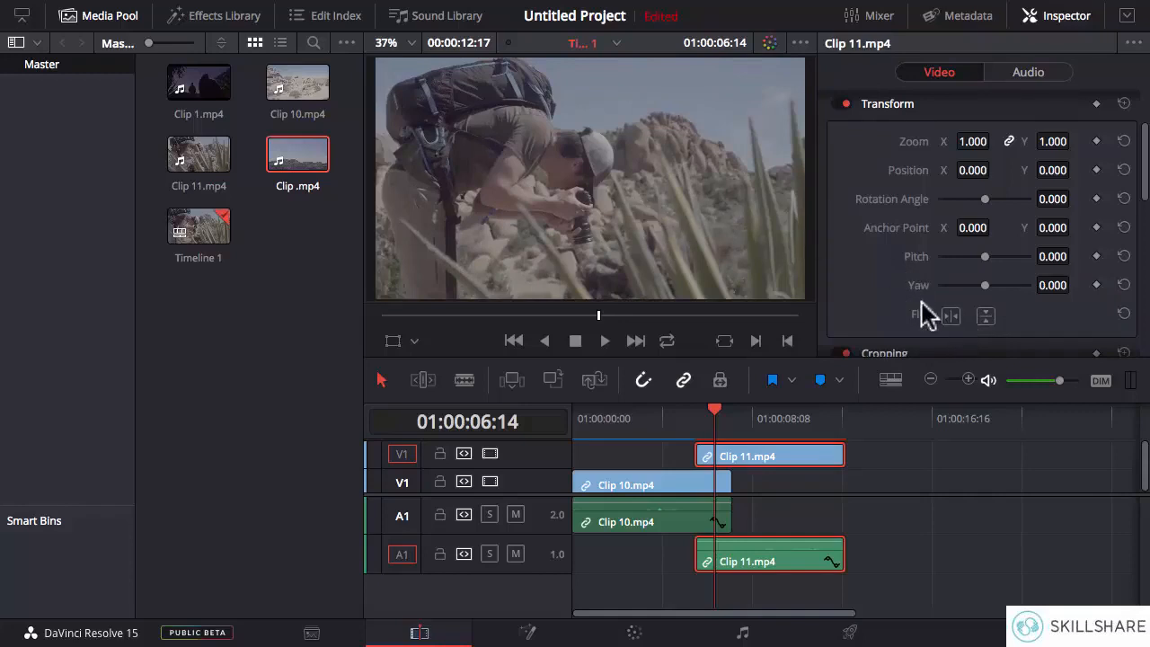
# - Flip Clip 11.mp4 horizontally and vertically, and reset the flip
pyautogui.click(950, 316)
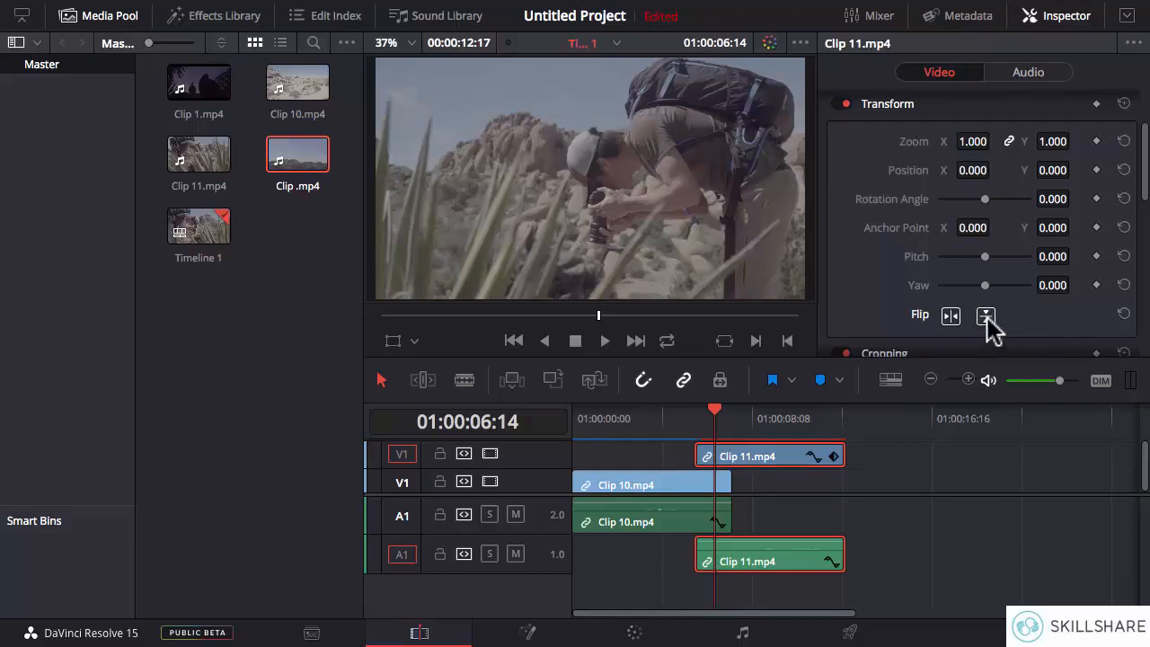
pyautogui.click(986, 316)
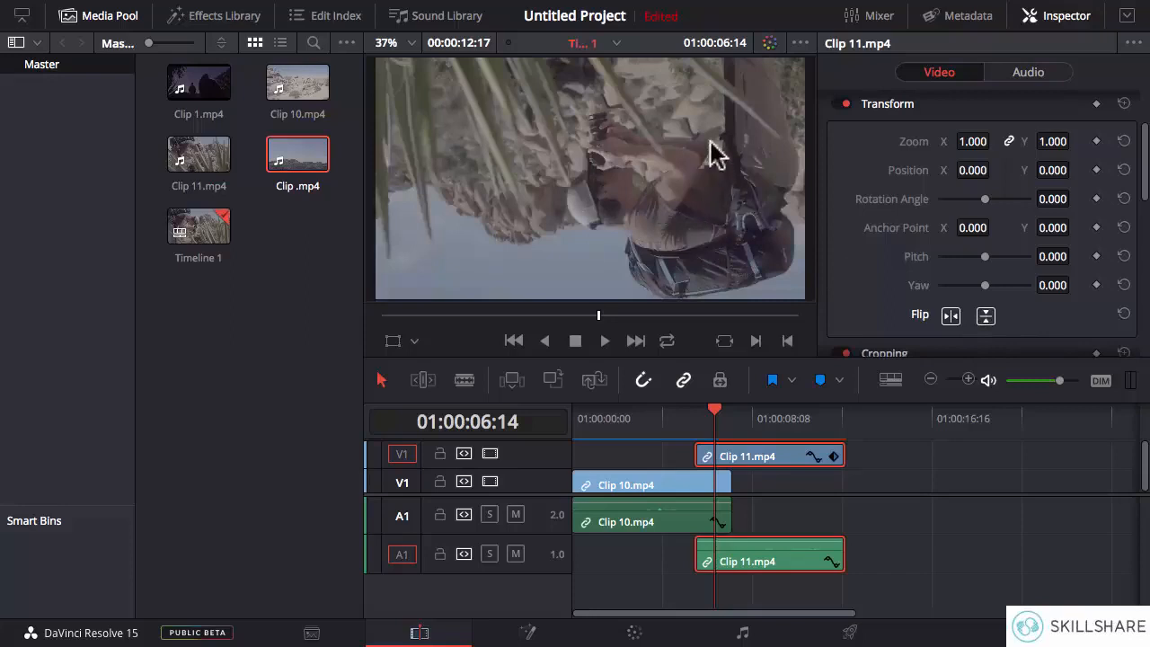
pyautogui.click(1123, 315)
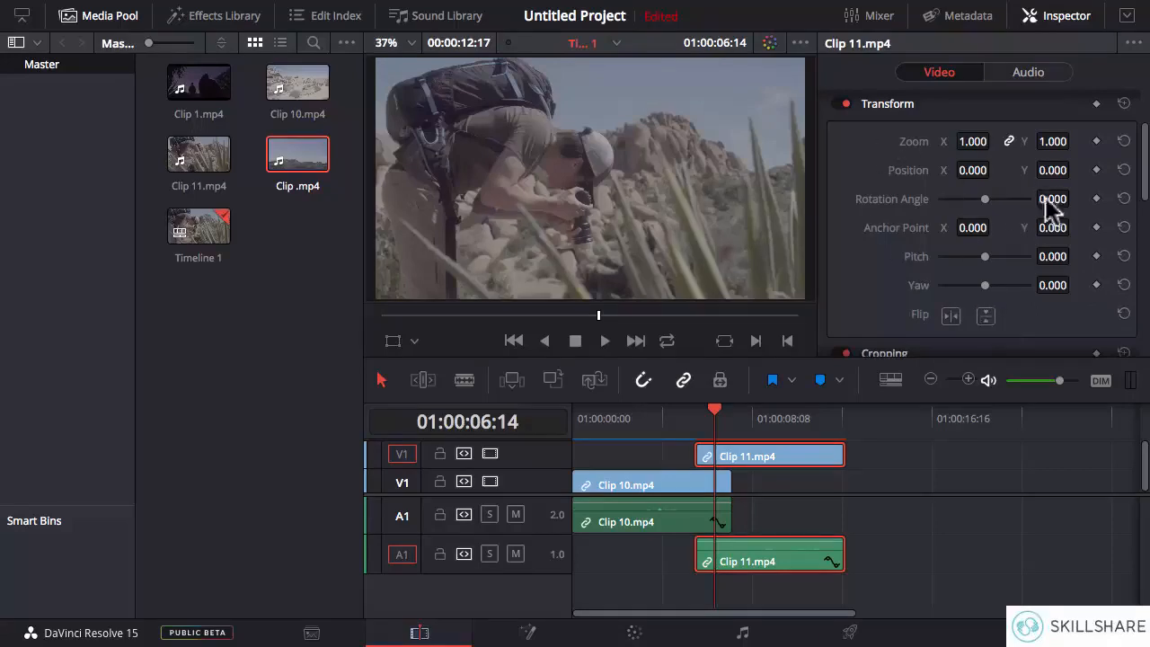
# - Crop Clip 11.mp4 by about 228 left, 292 right, 214 top and 164 bottom, and move it past the end of Clip 10.mp4
pyautogui.moveTo(1145, 169); pyautogui.dragTo(1146, 235)
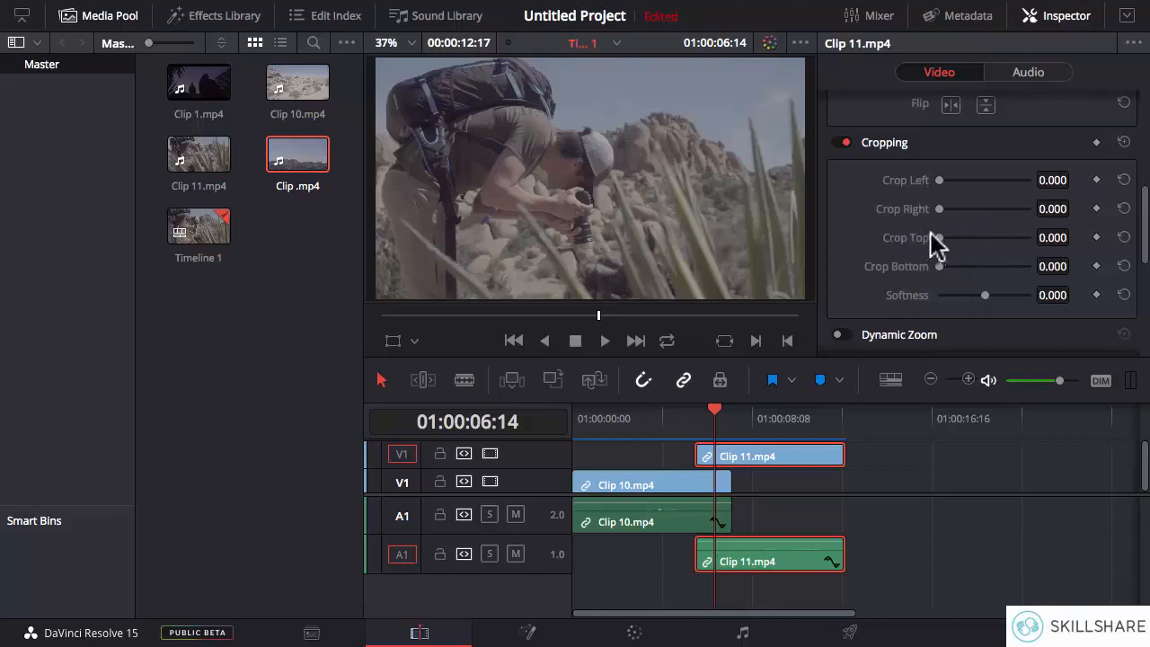
pyautogui.moveTo(940, 180); pyautogui.dragTo(959, 268)
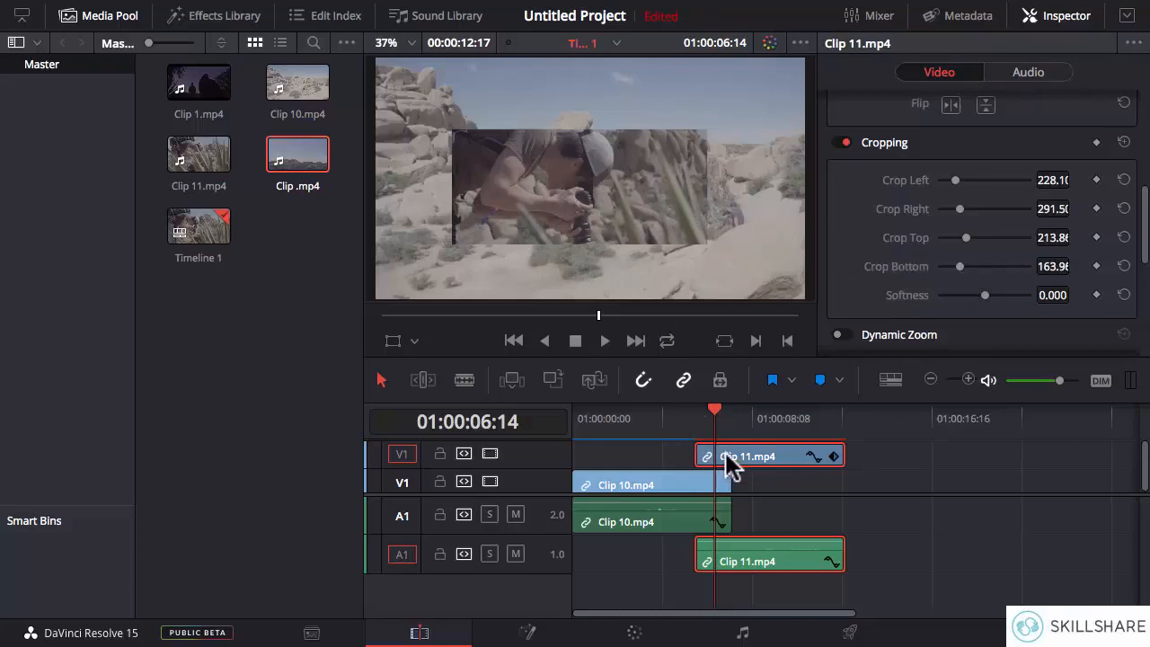
pyautogui.moveTo(726, 451); pyautogui.dragTo(763, 419)
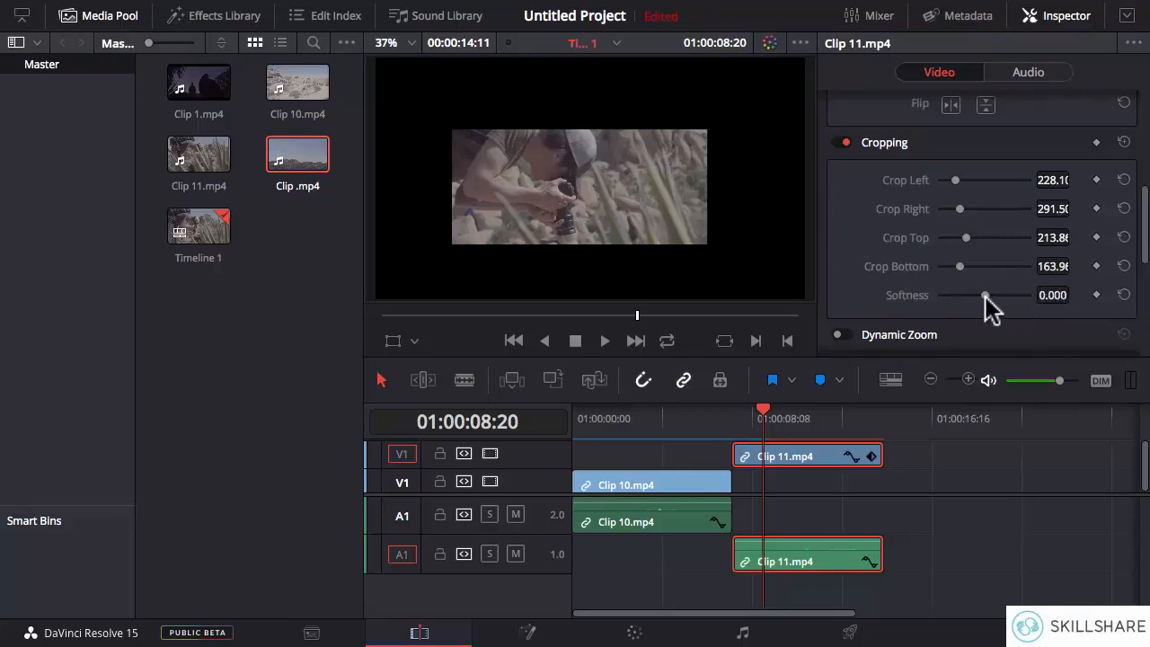
# - Vary the crop softness of Clip 11.mp4 through about 22.77, 38.61, 0.990 and -32.67 to 50.50
pyautogui.moveTo(986, 296); pyautogui.dragTo(994, 297)
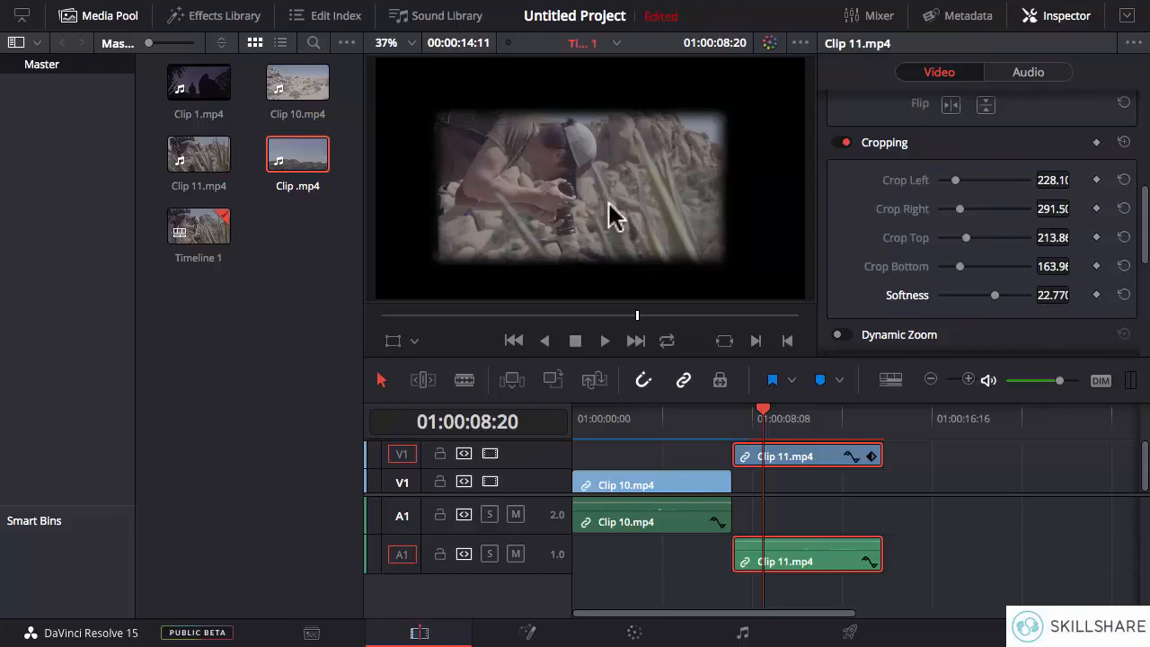
pyautogui.moveTo(999, 301); pyautogui.dragTo(1003, 298)
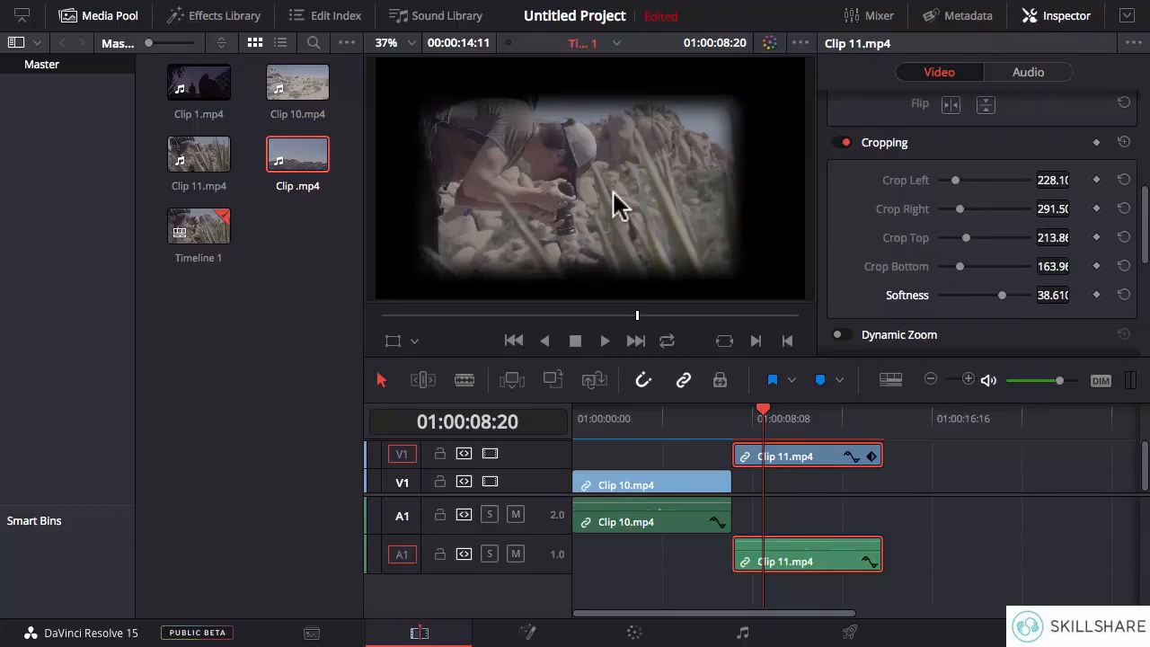
pyautogui.moveTo(1006, 301); pyautogui.dragTo(984, 306)
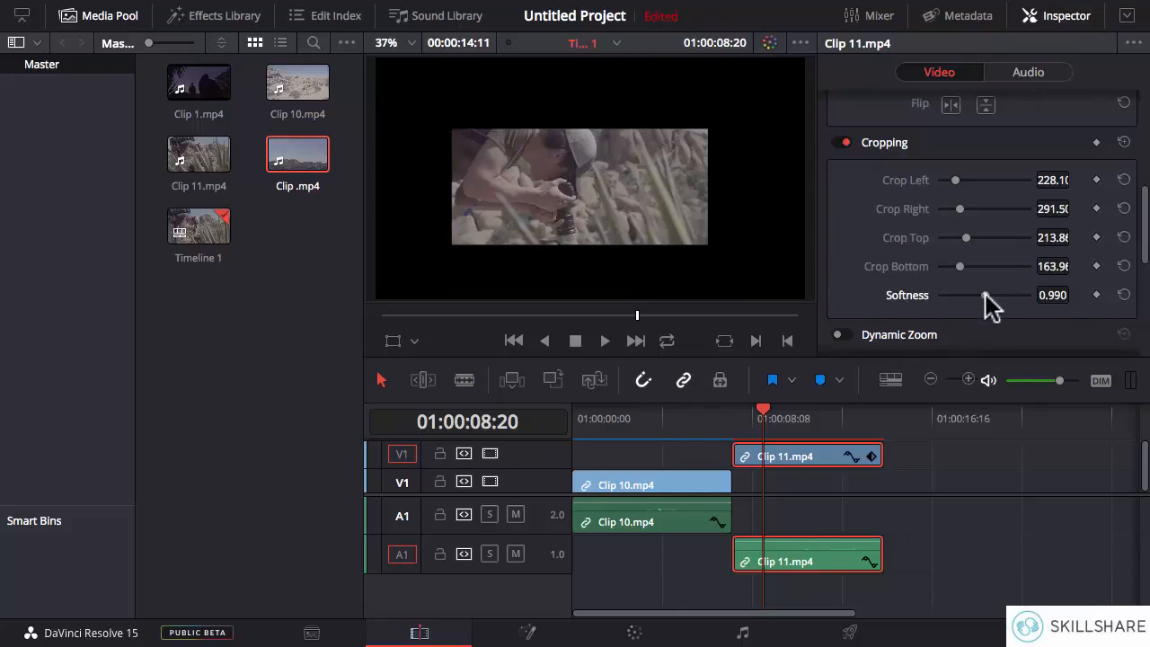
pyautogui.moveTo(983, 297); pyautogui.dragTo(968, 296)
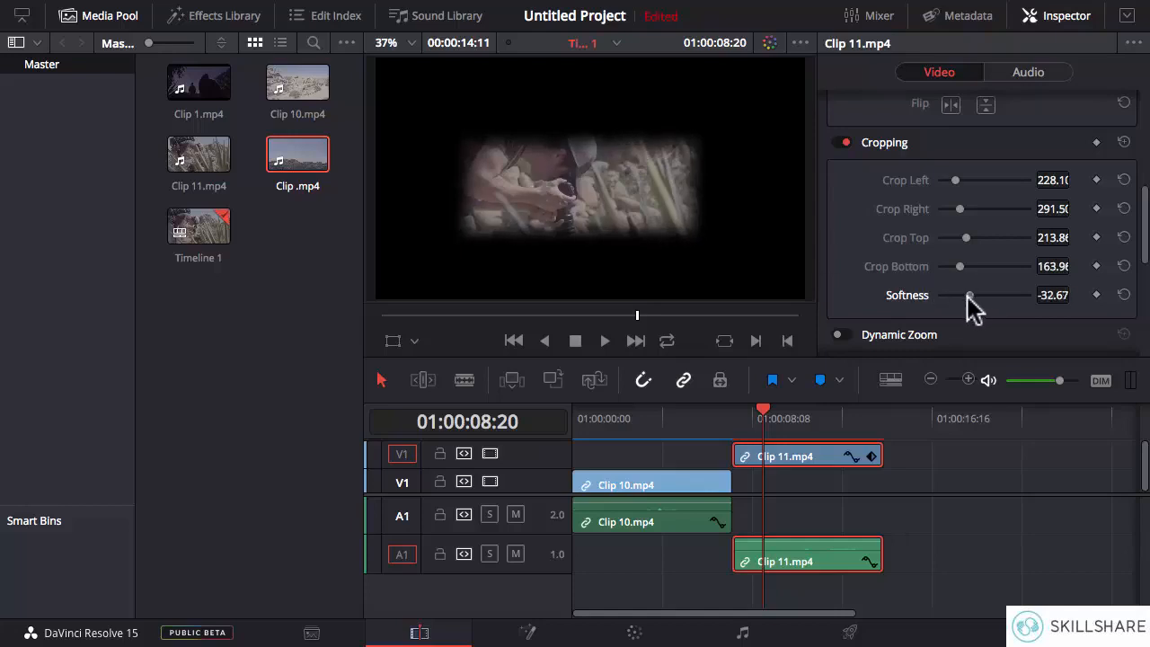
pyautogui.moveTo(968, 296); pyautogui.dragTo(1006, 298)
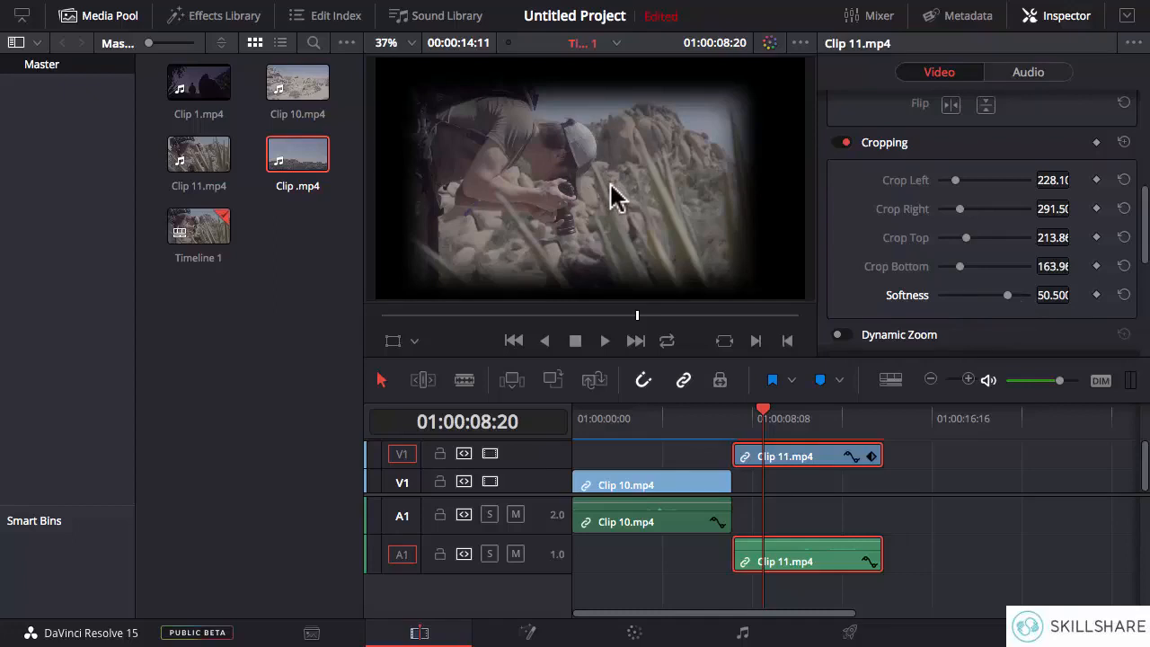
# - Reset the left, right, top and bottom crop values and the crop softness of Clip 11.mp4 to 0.000
pyautogui.click(1123, 180)
pyautogui.click(1124, 209)
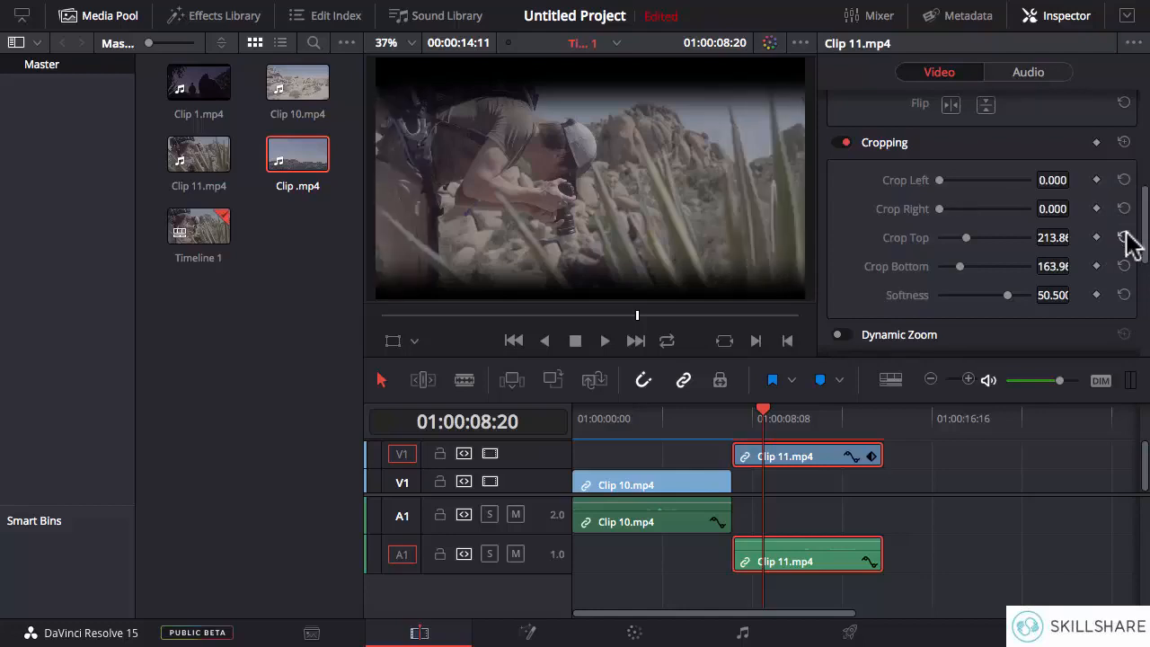
pyautogui.click(1124, 237)
pyautogui.click(1124, 265)
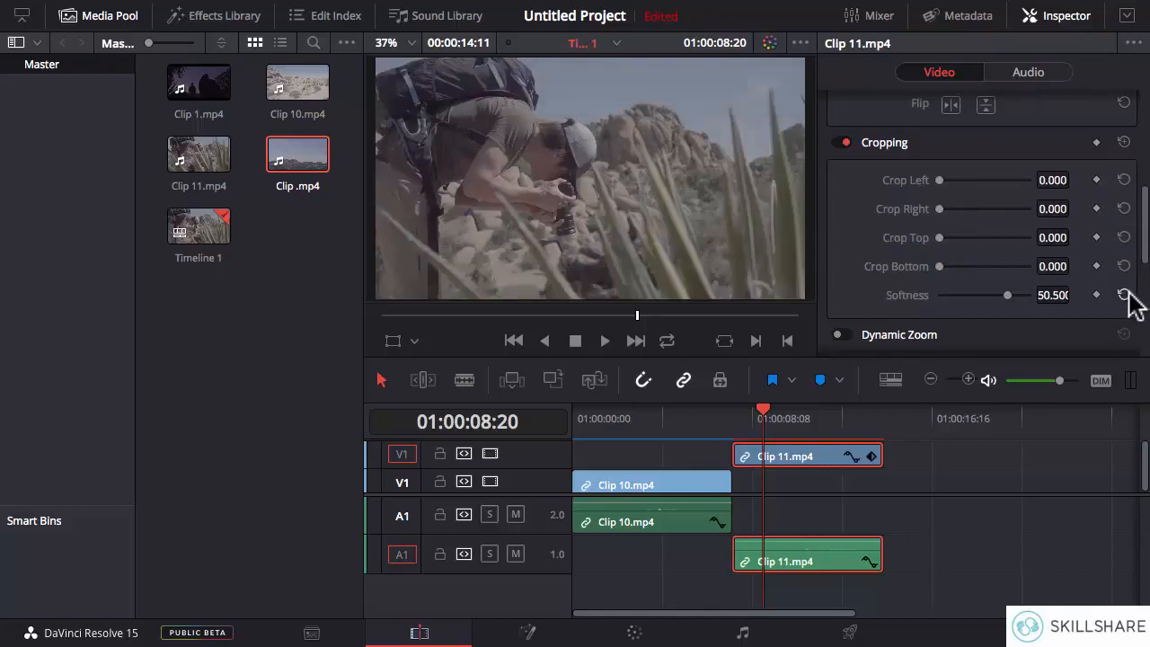
pyautogui.click(1123, 294)
# - Open the audio properties of Clip 11.mp4 and lower its clip volume to -22.77
pyautogui.moveTo(1147, 260); pyautogui.dragTo(1143, 341)
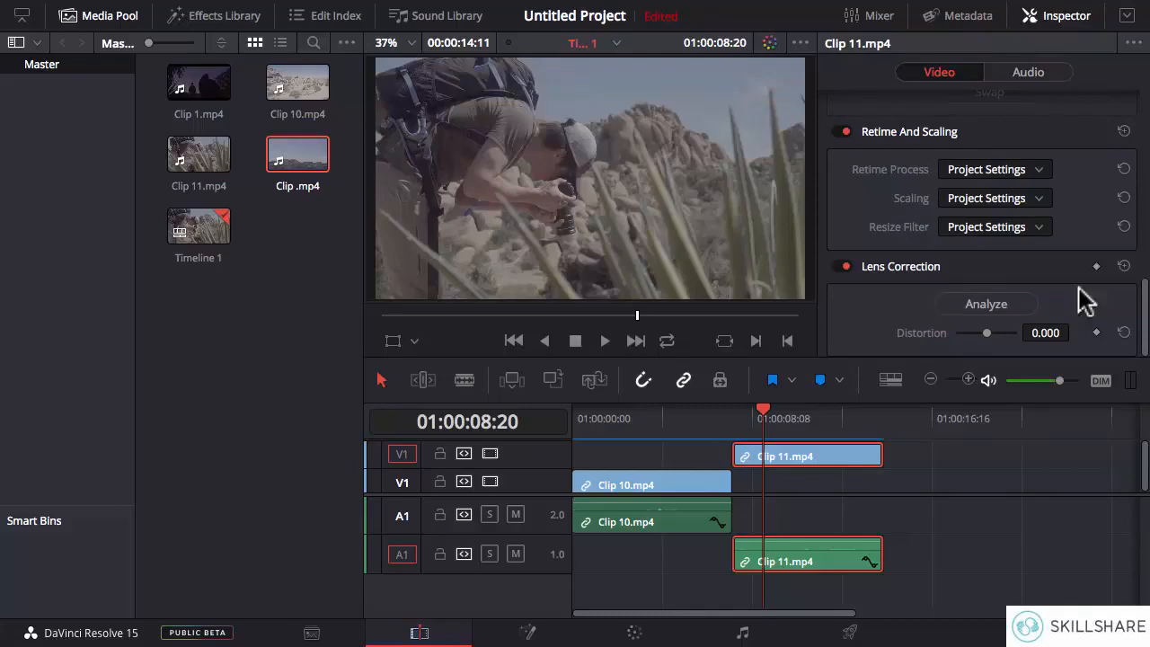
pyautogui.moveTo(1145, 321); pyautogui.dragTo(1145, 125)
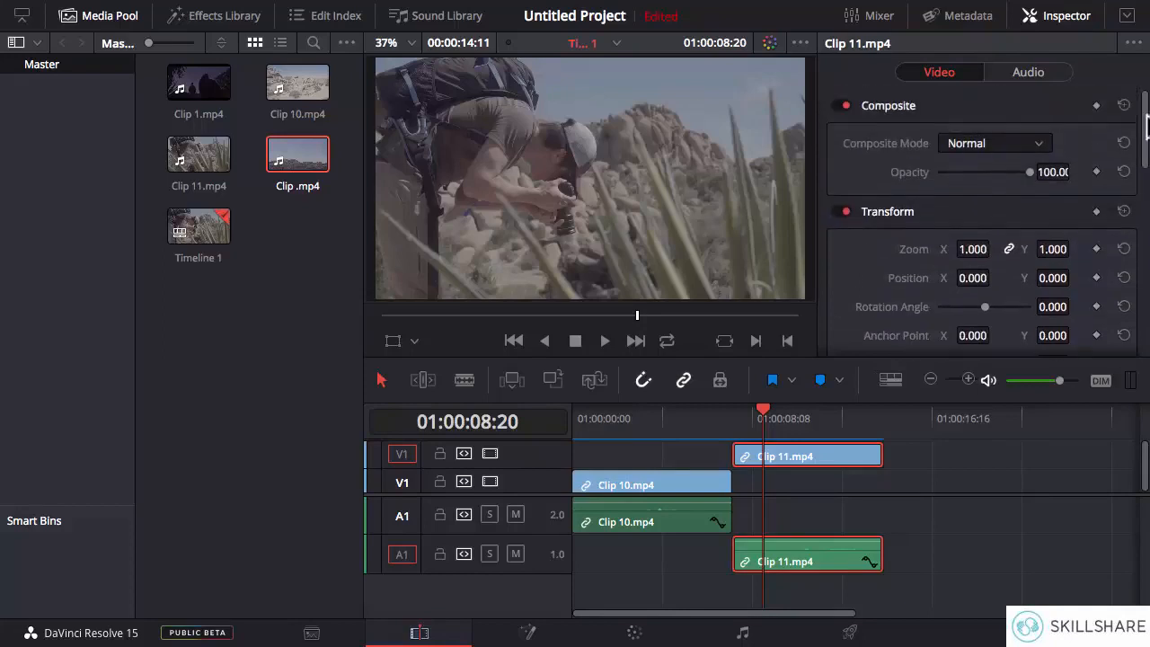
pyautogui.click(1029, 76)
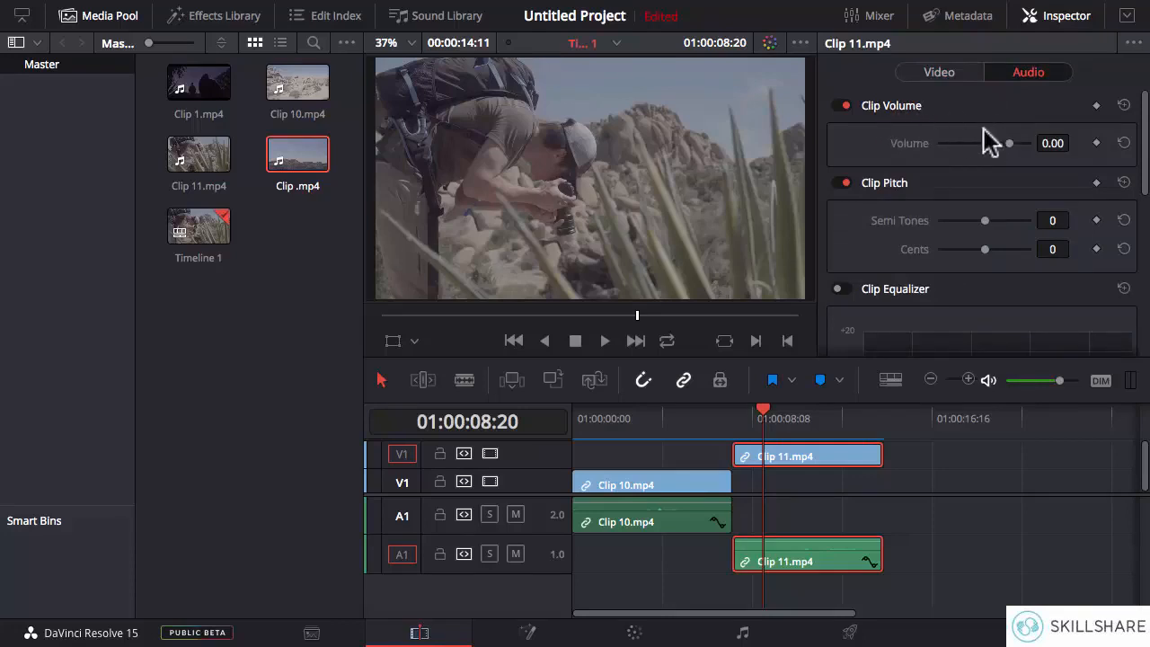
pyautogui.moveTo(1146, 160)
pyautogui.mouseDown()
pyautogui.moveTo(1146, 288)
pyautogui.moveTo(1146, 142)
pyautogui.mouseUp()
pyautogui.moveTo(1010, 146)
pyautogui.mouseDown()
pyautogui.moveTo(967, 143)
pyautogui.moveTo(992, 144)
pyautogui.mouseUp()
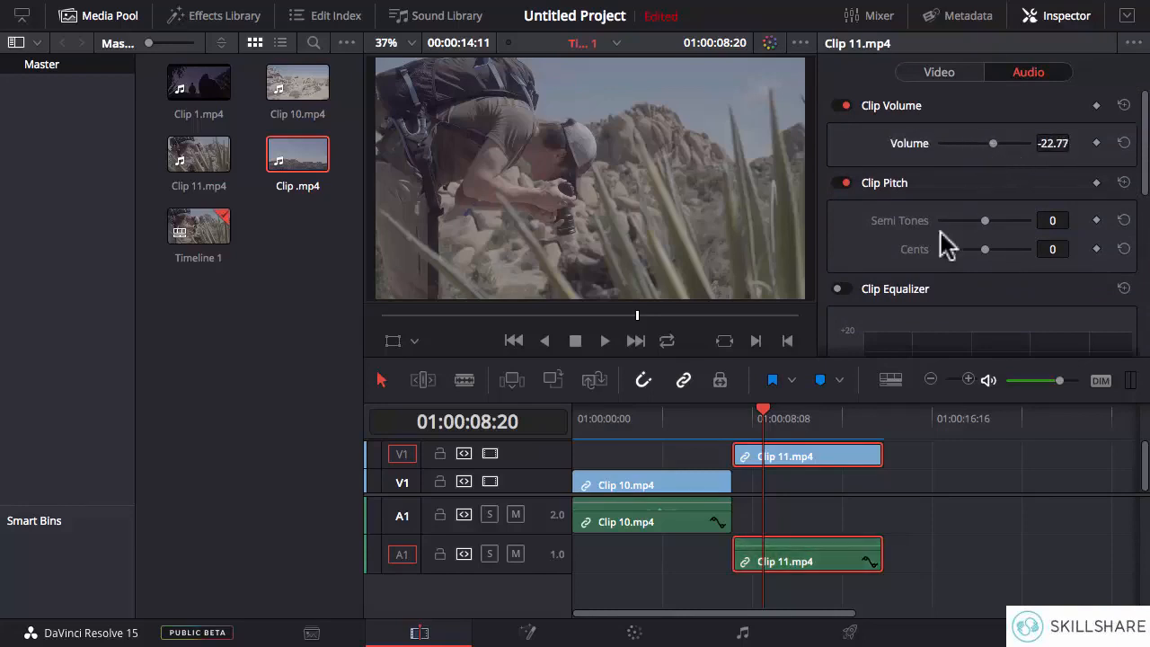
# - Lower the clip volume of Clip 11.mp4 to -29.21 and raise it to 5.54
pyautogui.moveTo(821, 552)
pyautogui.moveTo(807, 558); pyautogui.dragTo(807, 549)
pyautogui.moveTo(997, 144)
pyautogui.mouseDown()
pyautogui.moveTo(952, 147)
pyautogui.moveTo(1024, 148)
pyautogui.moveTo(988, 147)
pyautogui.mouseUp()
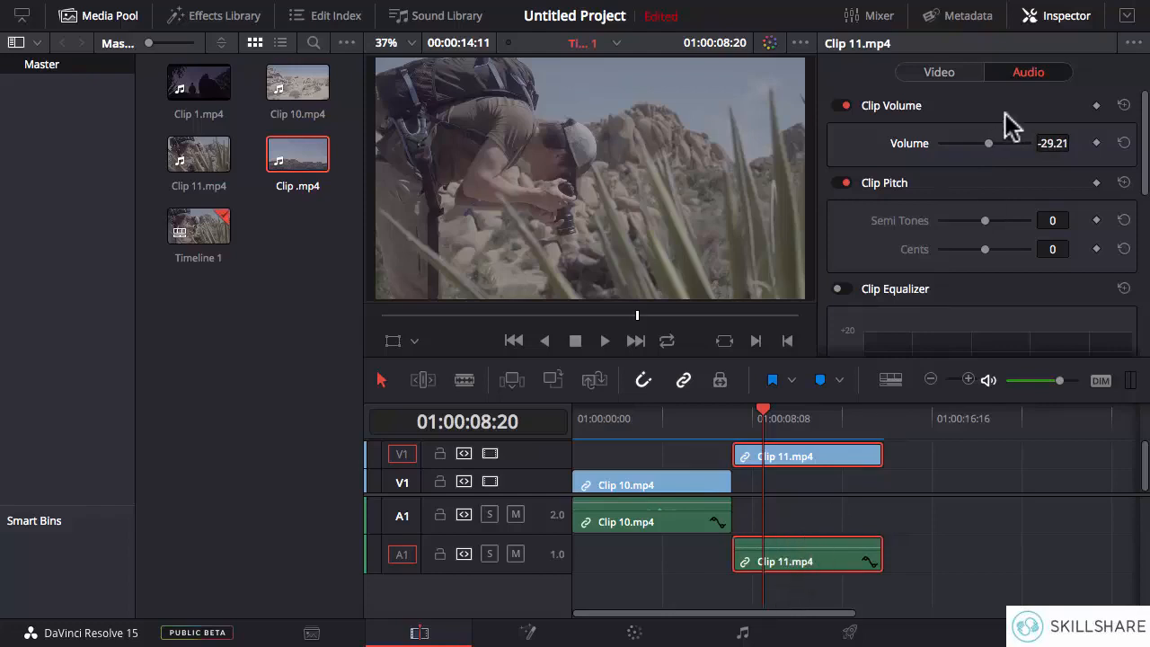
pyautogui.moveTo(988, 148); pyautogui.dragTo(1029, 147)
pyautogui.moveTo(1003, 154)
pyautogui.mouseDown()
pyautogui.moveTo(942, 159)
pyautogui.moveTo(1011, 146)
pyautogui.mouseUp()
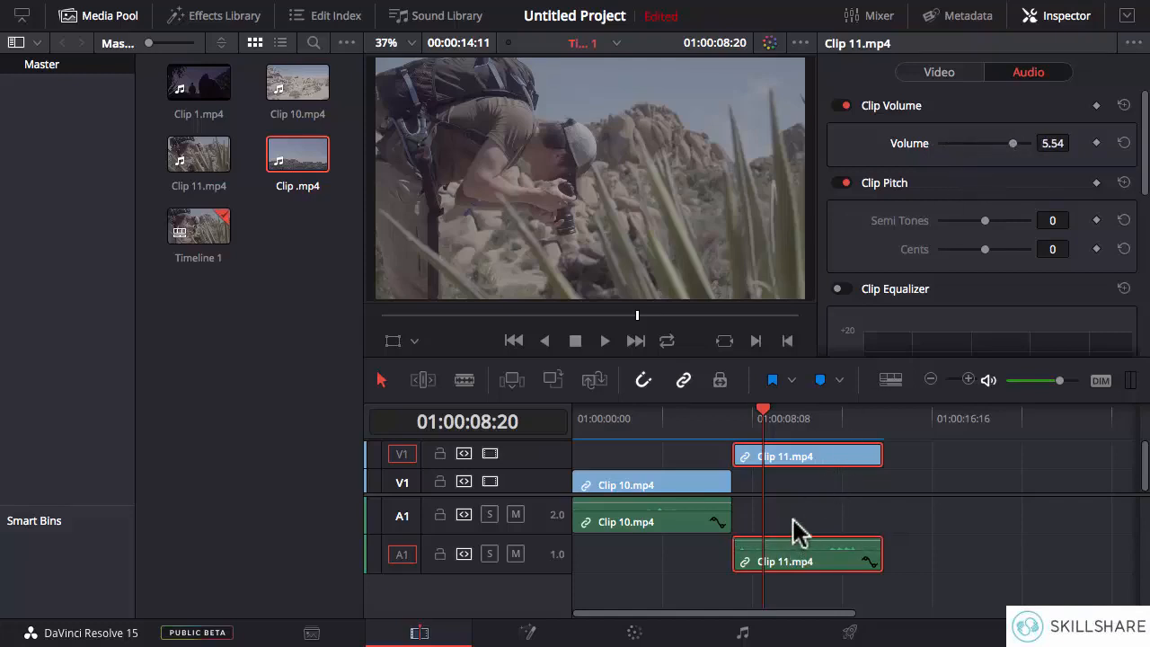